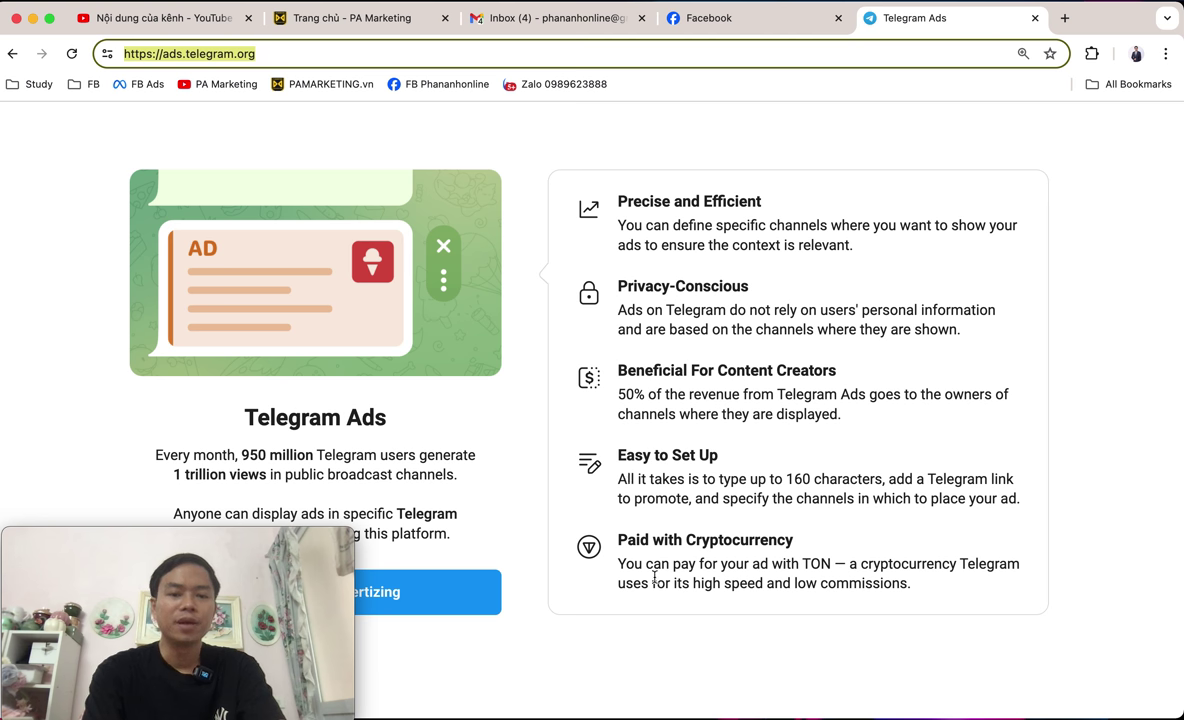
{"action": "left_click_drag", "start_coordinate": [617, 540], "coordinate": [855, 552]}
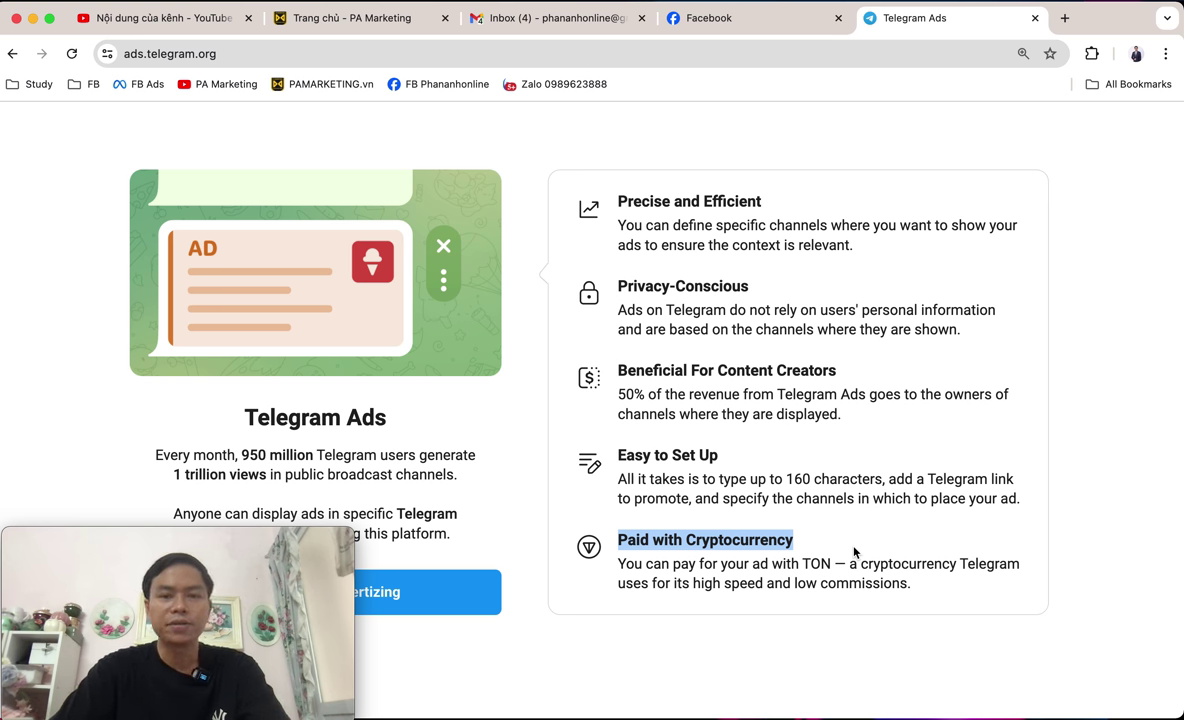
{"action": "left_click", "coordinate": [459, 611]}
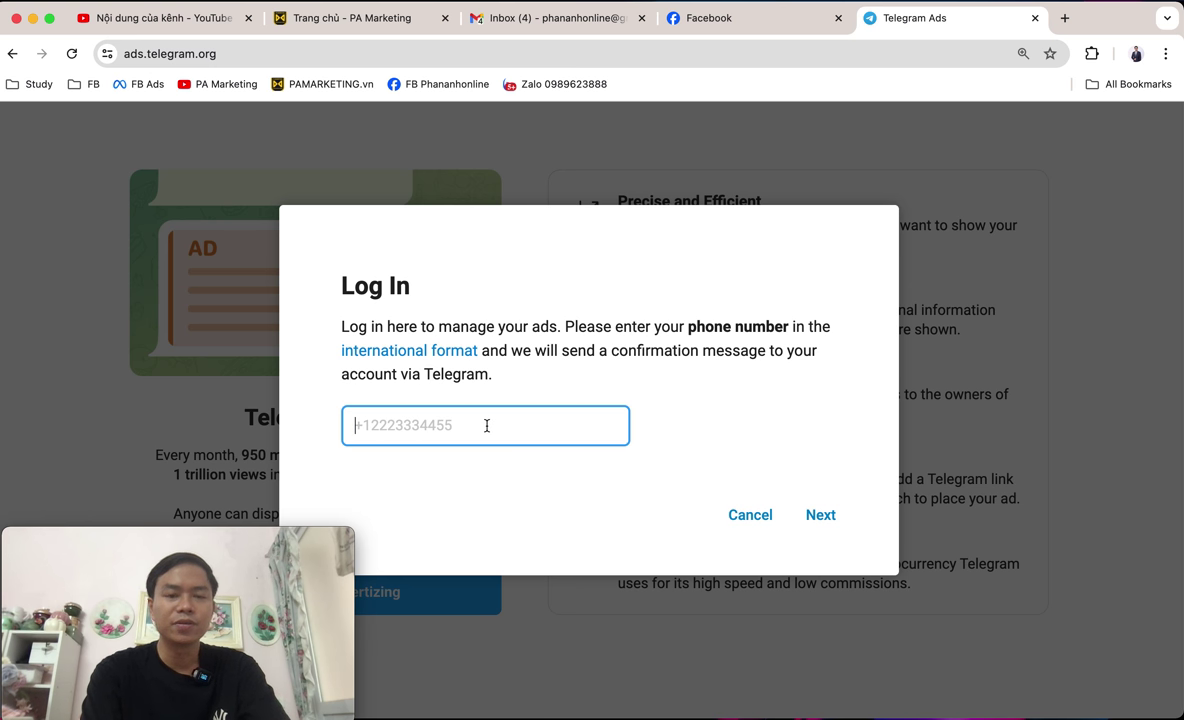
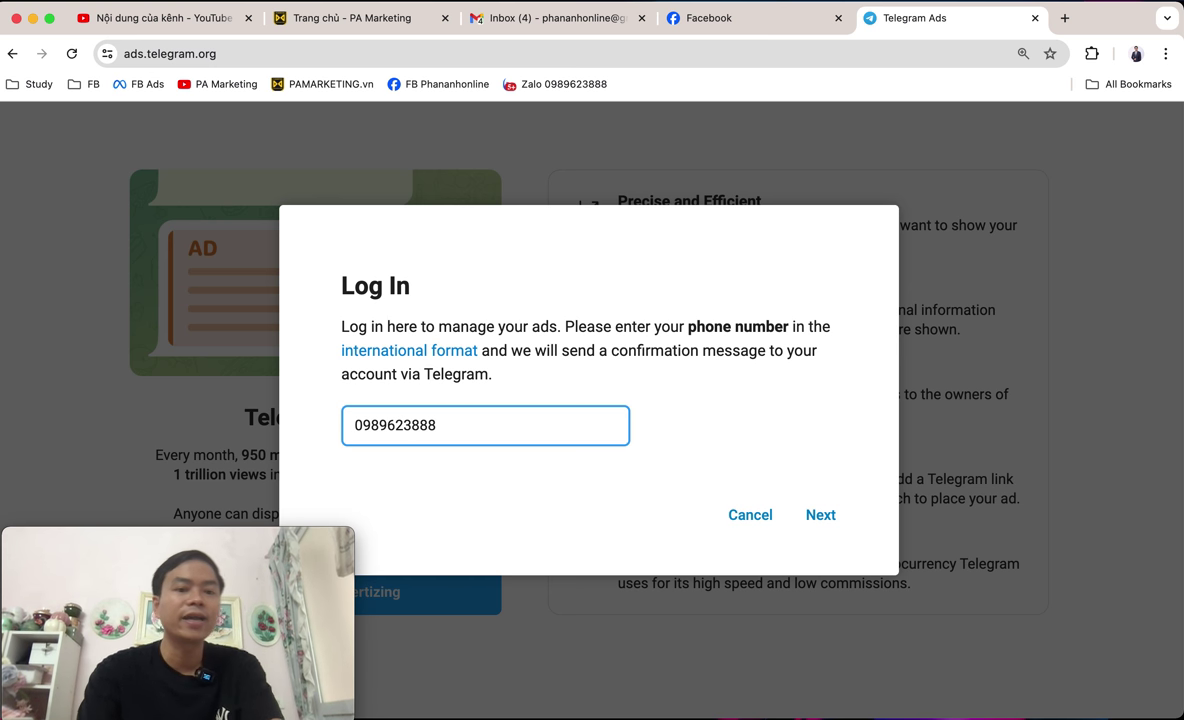
Log in with the phone number, rewritten in +84 international format after the invalid-number alert.
{"action": "left_click", "coordinate": [818, 528]}
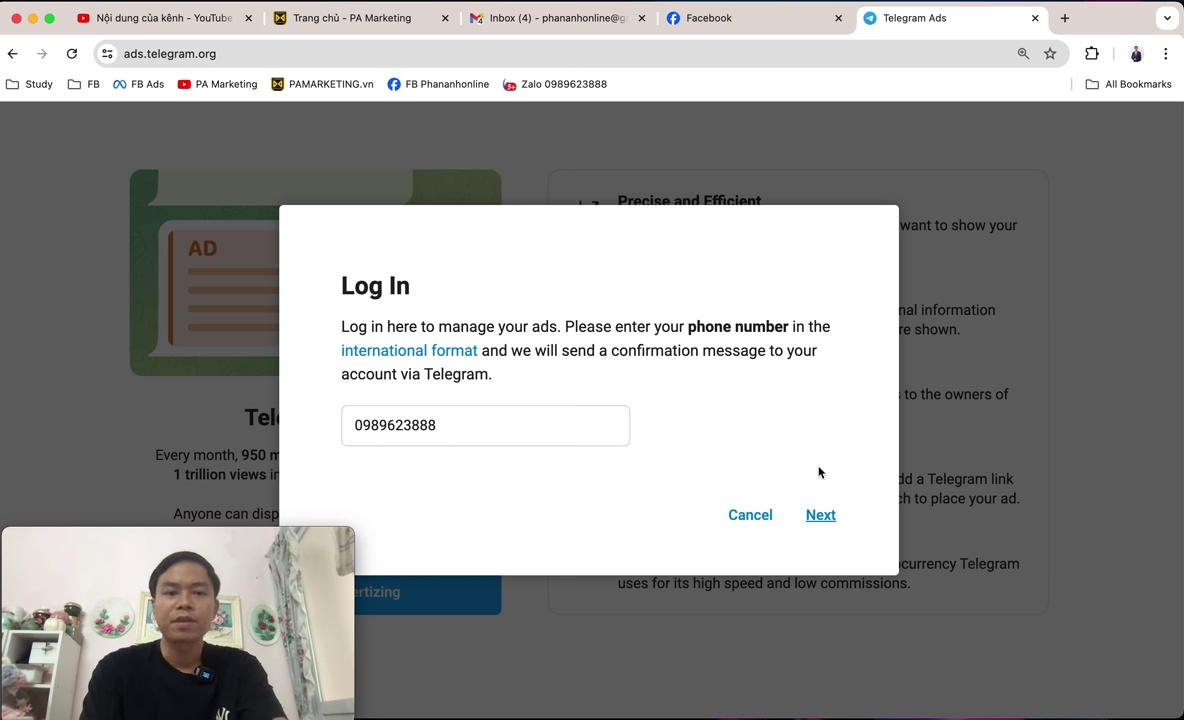
{"action": "left_click", "coordinate": [657, 437]}
{"action": "left_click", "coordinate": [558, 423]}
{"action": "key", "text": "super+Left"}
{"action": "key", "text": "Right"}
{"action": "key", "text": "BackSpace"}
{"action": "type", "text": "+84"}
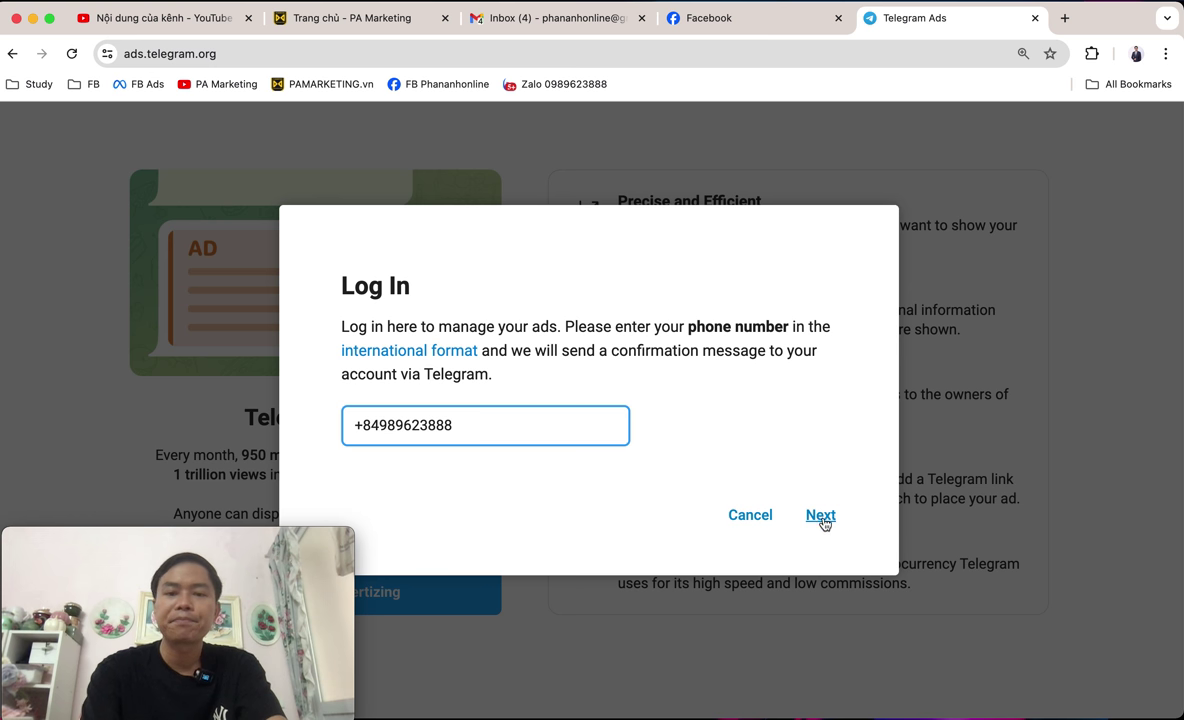
{"action": "left_click", "coordinate": [821, 516]}
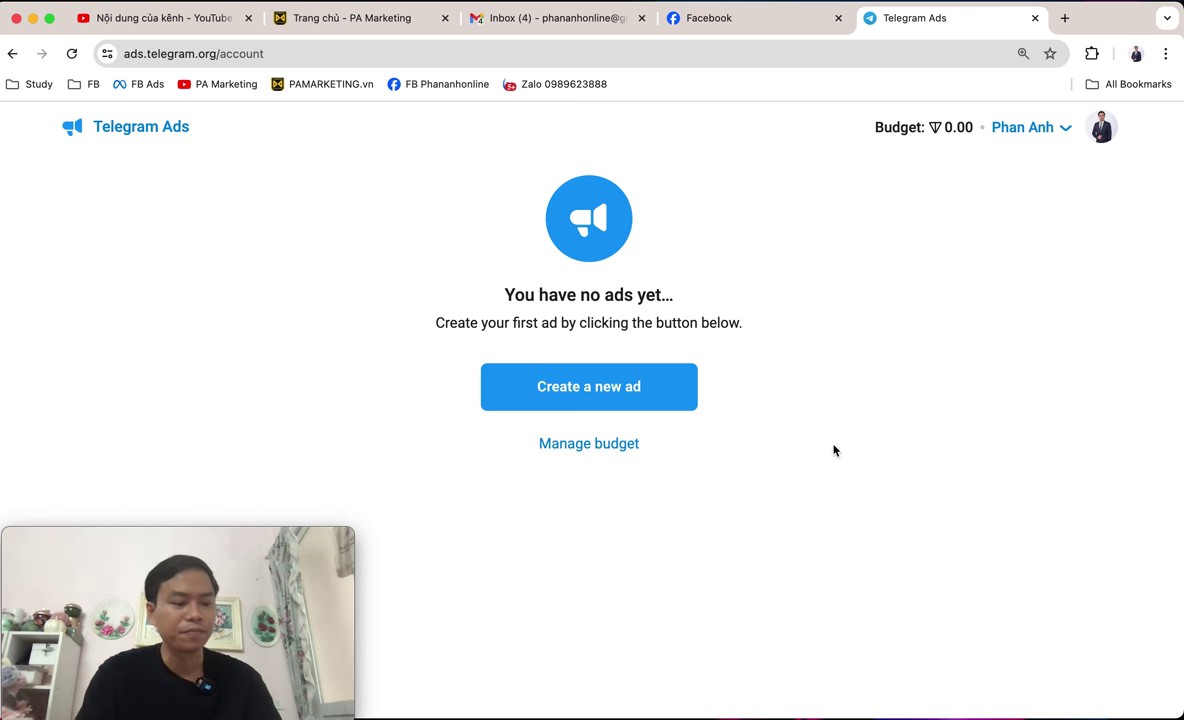
Set the page zoom to 125% and highlight the 0.00 budget balance.
{"action": "key", "text": "super+plus"}
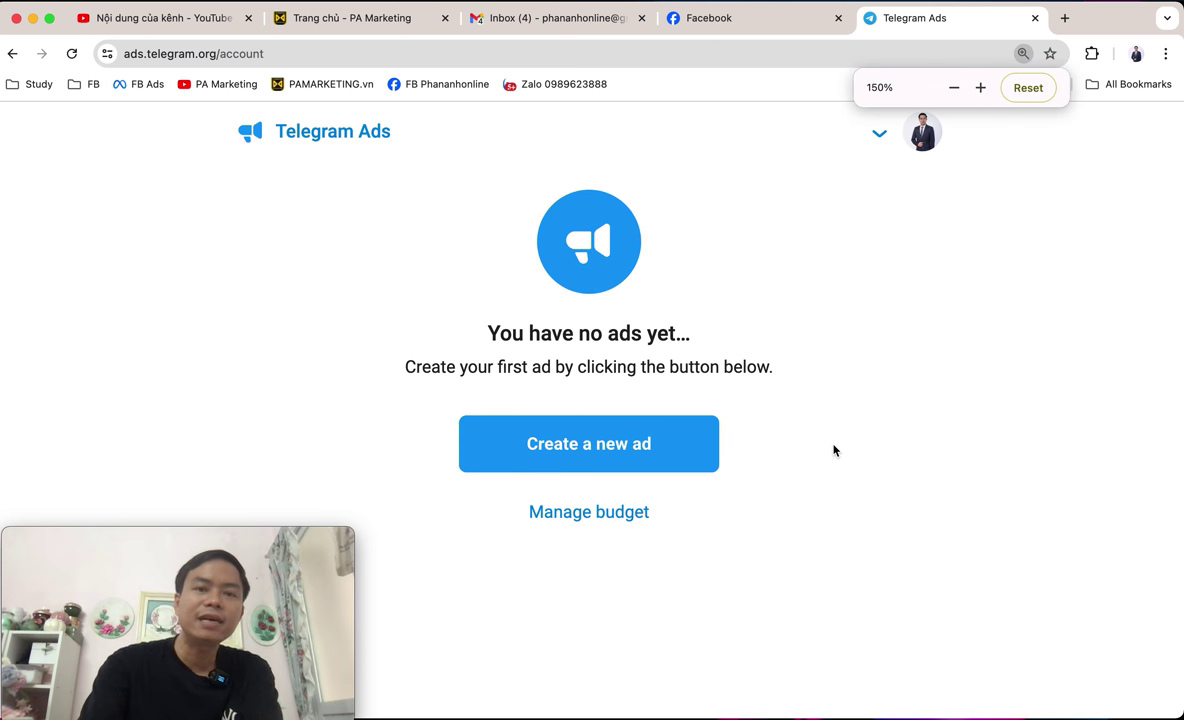
{"action": "key", "text": "super+minus"}
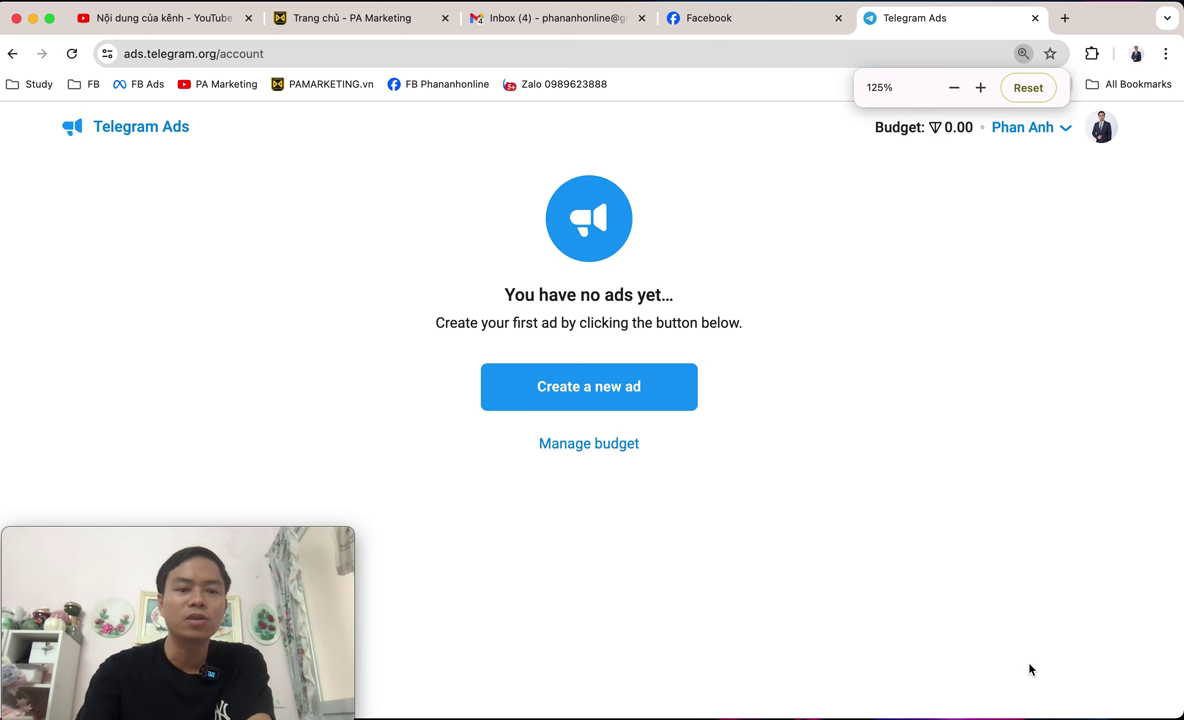
{"action": "key", "text": "super+plus"}
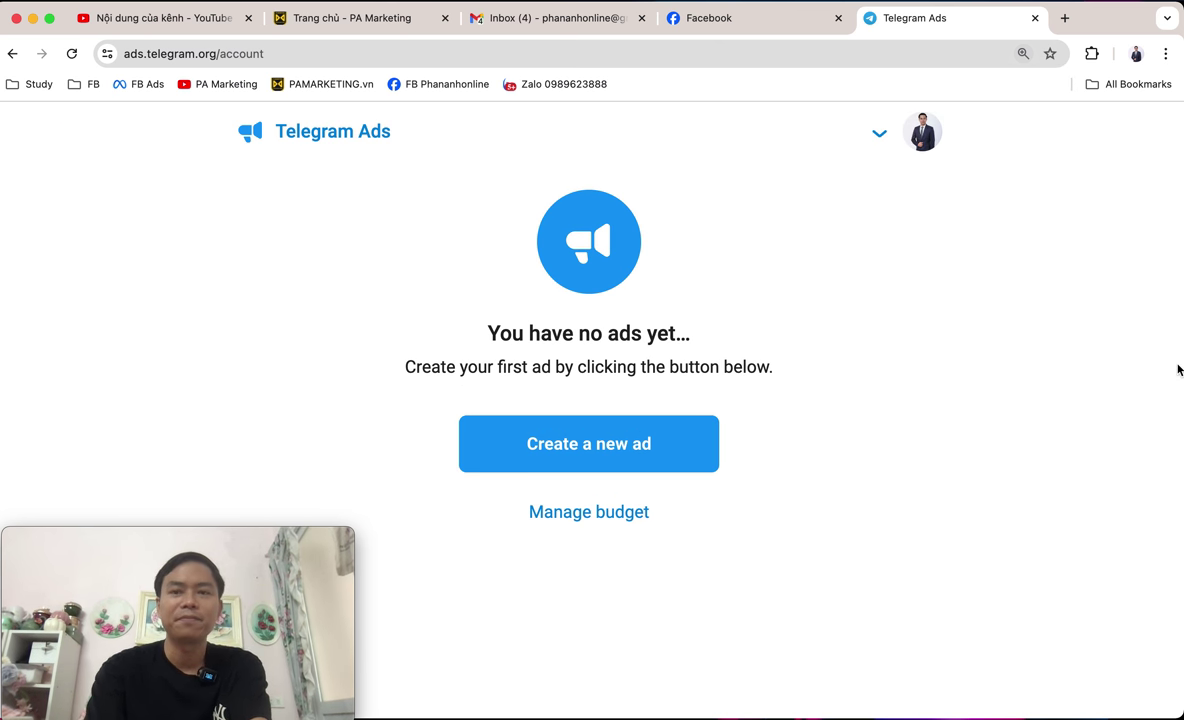
{"action": "key", "text": "super+minus"}
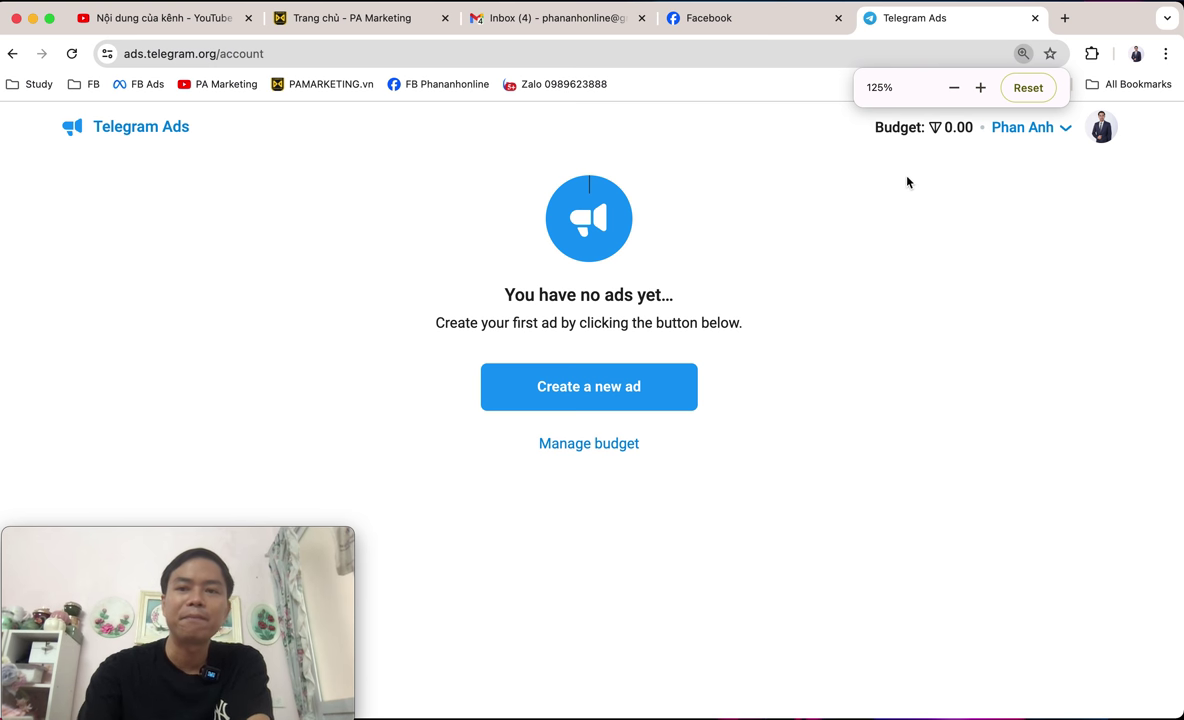
{"action": "left_click_drag", "start_coordinate": [877, 126], "coordinate": [973, 127]}
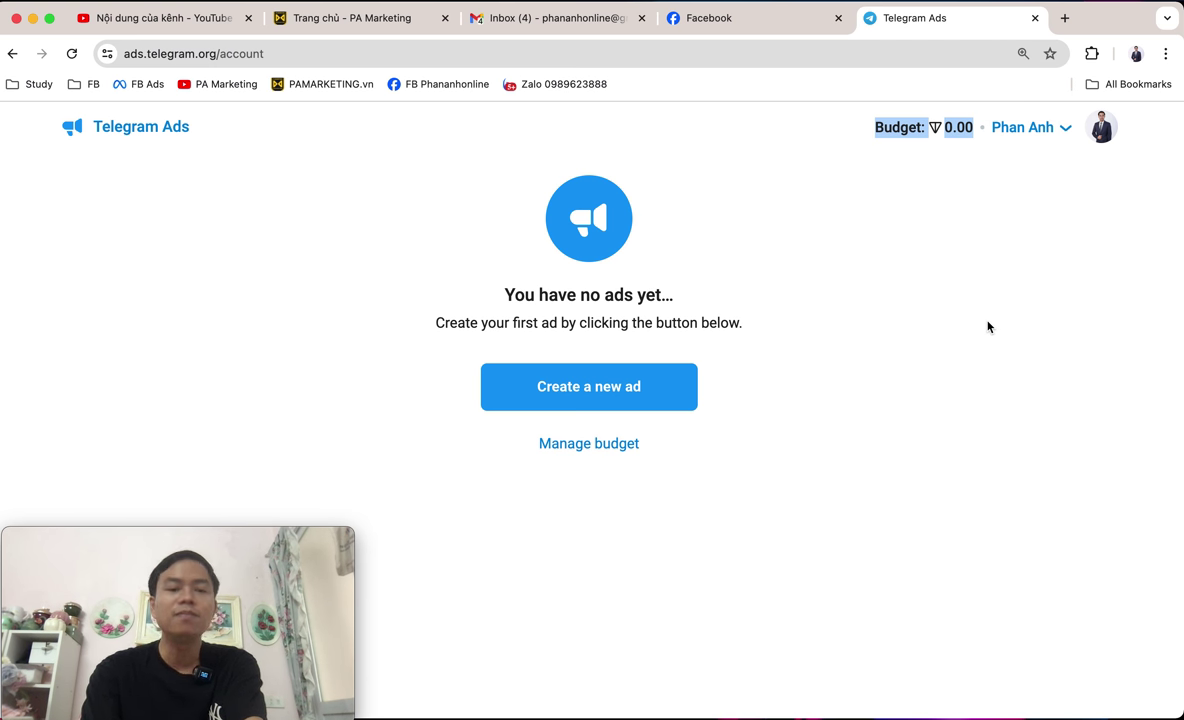
{"action": "left_click", "coordinate": [972, 280]}
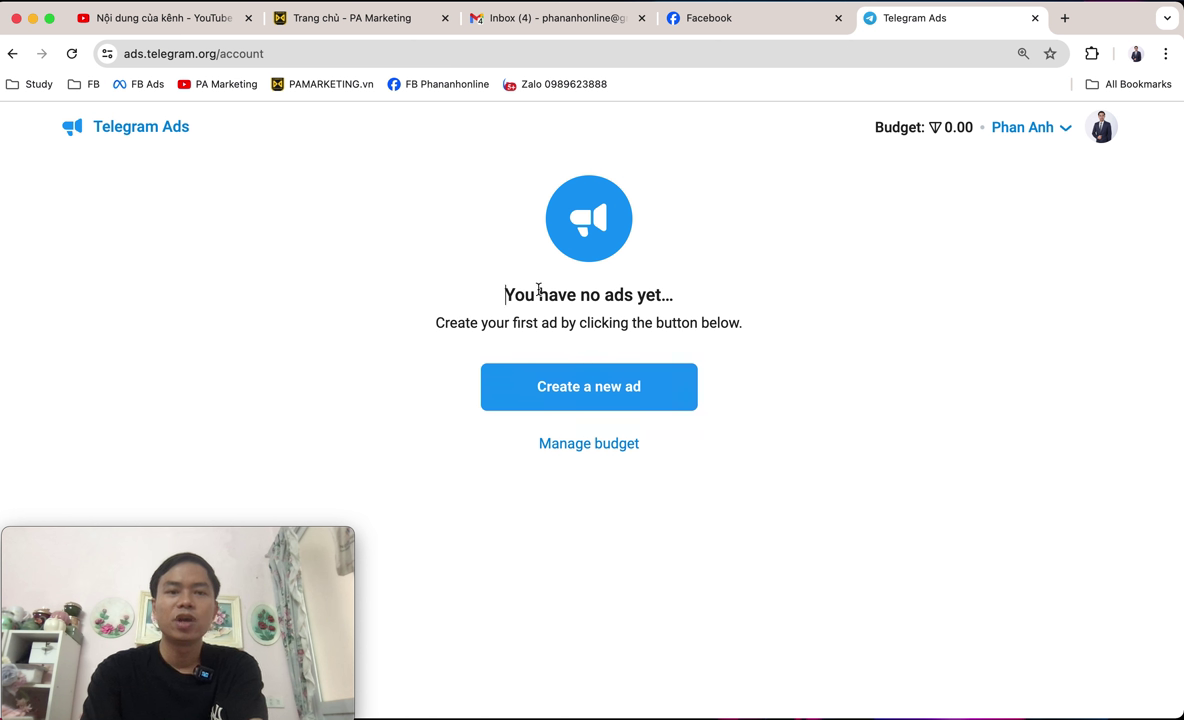
Highlight the 'You have no ads yet' message and start a new ad.
{"action": "left_click_drag", "start_coordinate": [507, 291], "coordinate": [753, 328]}
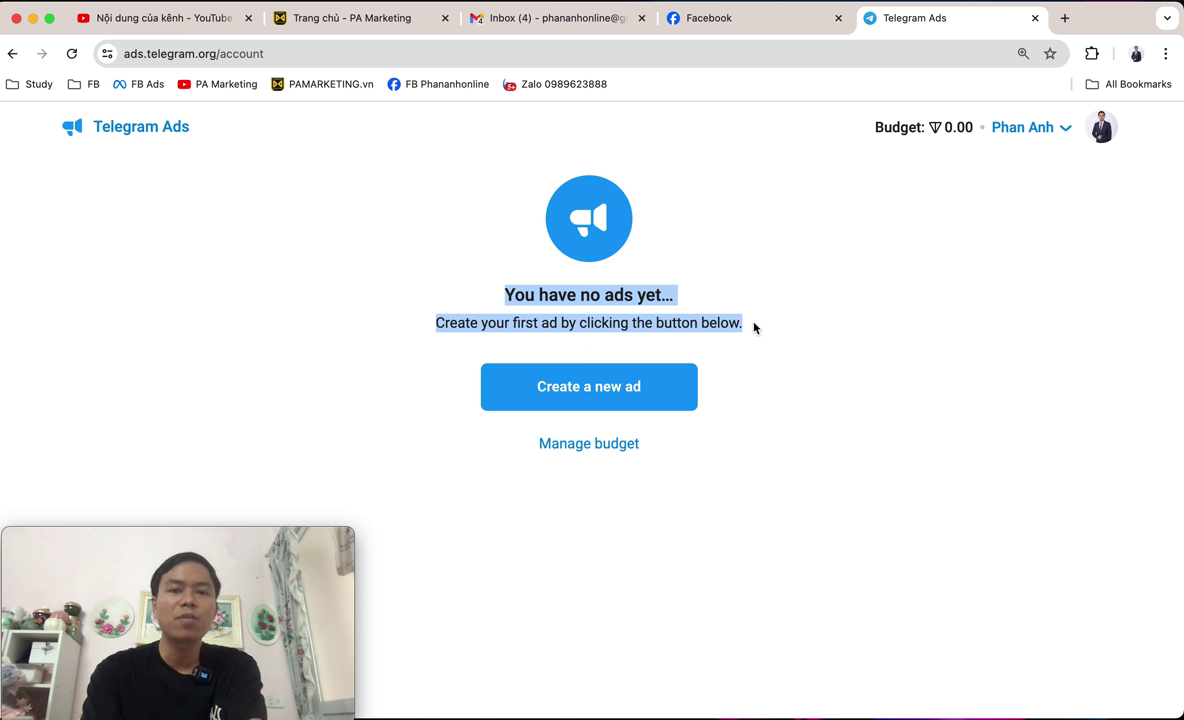
{"action": "left_click", "coordinate": [806, 397]}
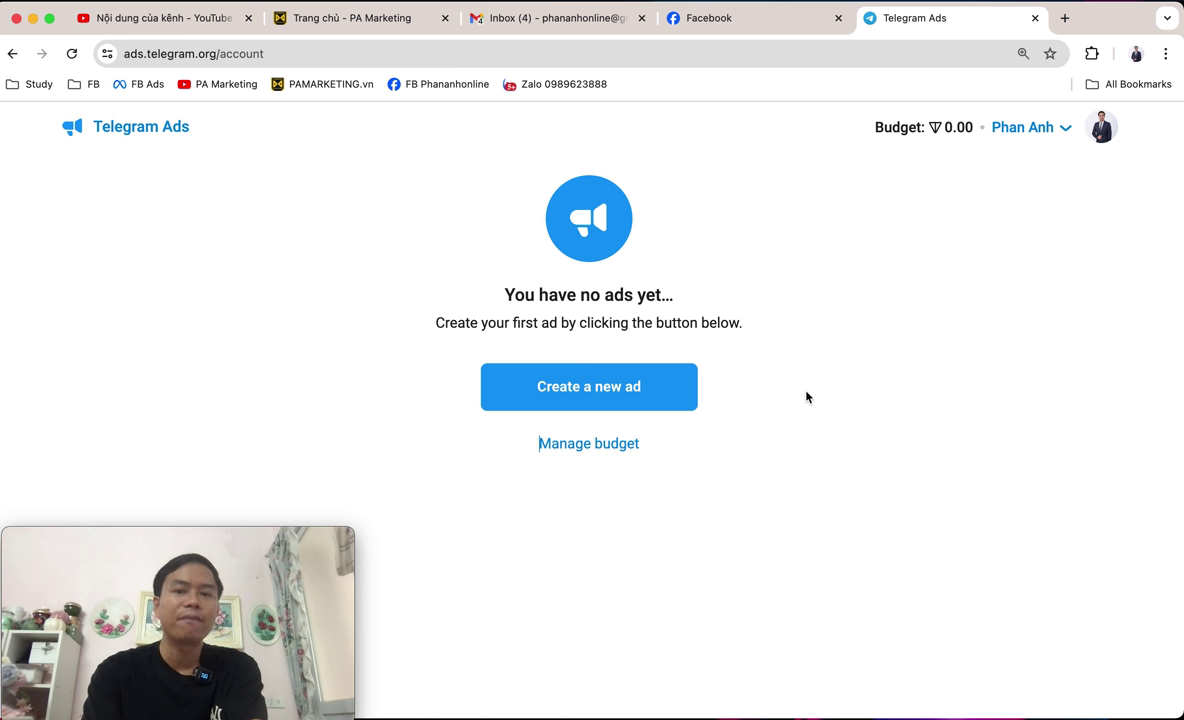
{"action": "left_click", "coordinate": [632, 401]}
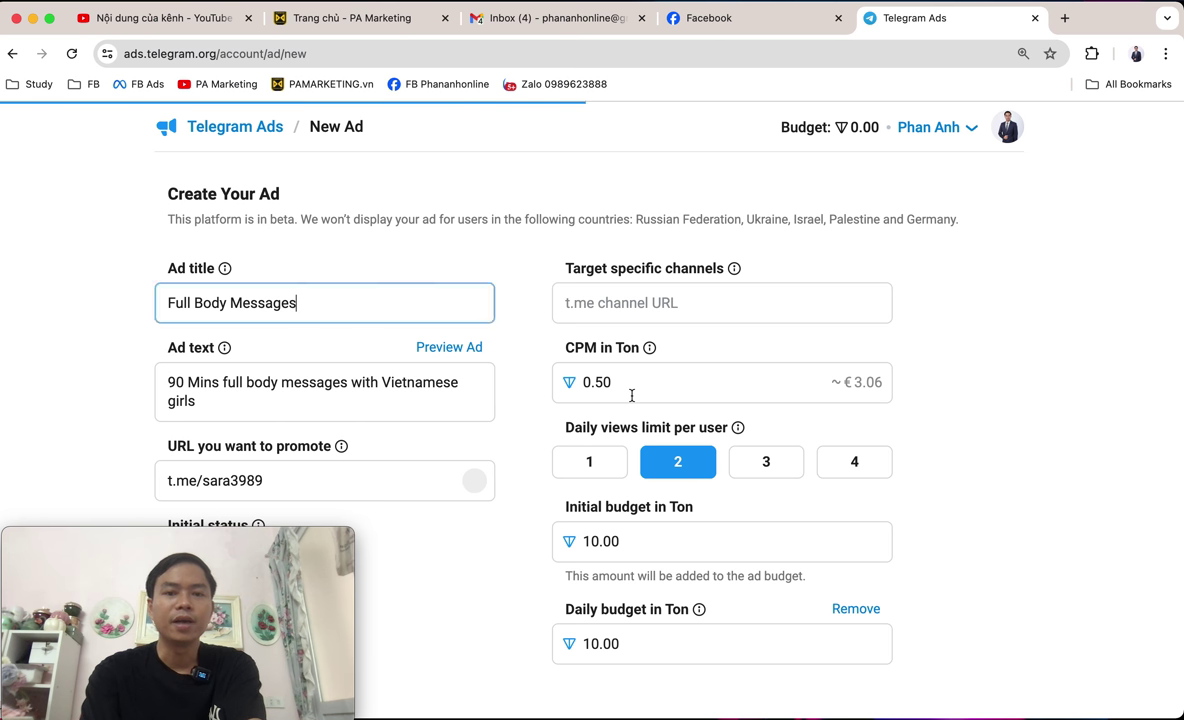
Delete the old 'Full Body Messages' ad title.
{"action": "scroll", "coordinate": [598, 393], "scroll_direction": "down", "scroll_amount": 1}
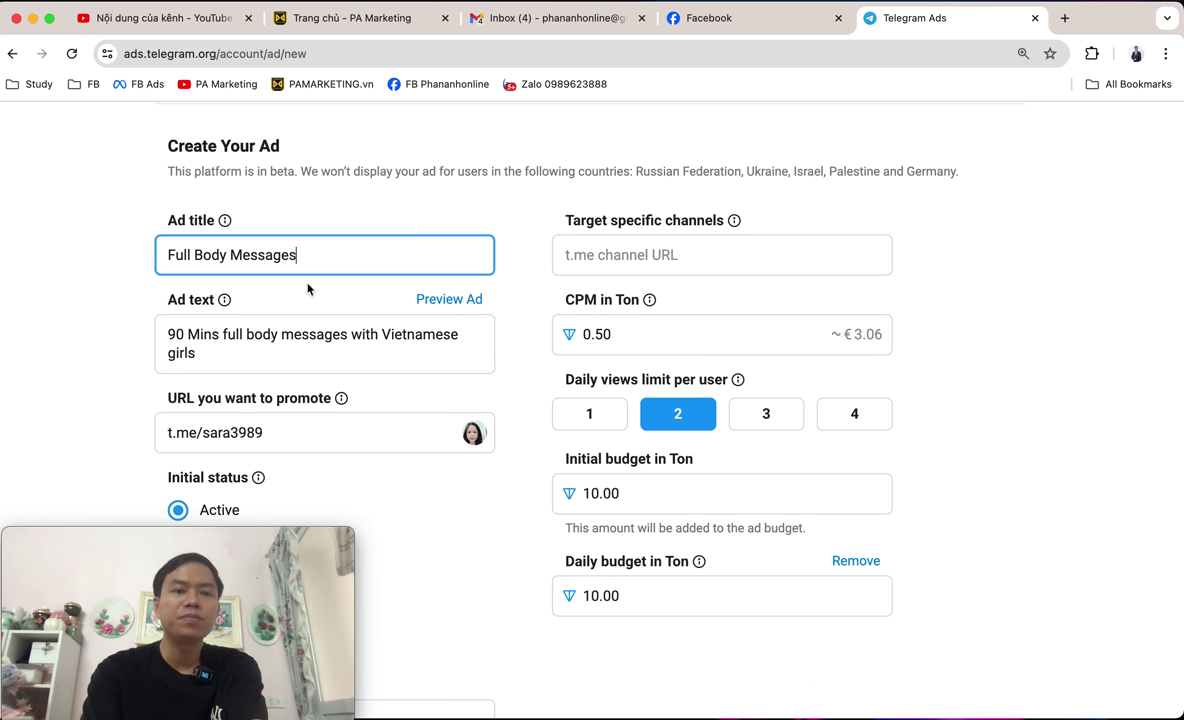
{"action": "left_click_drag", "start_coordinate": [318, 254], "coordinate": [62, 254]}
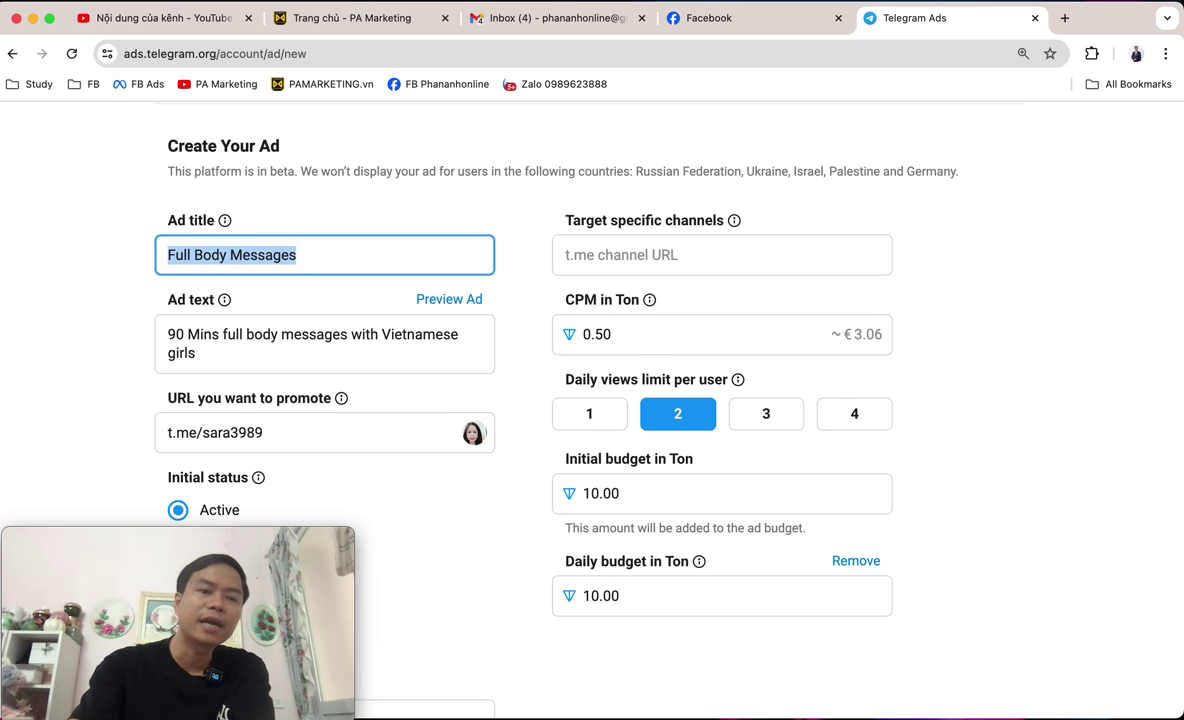
{"action": "key", "text": "BackSpace"}
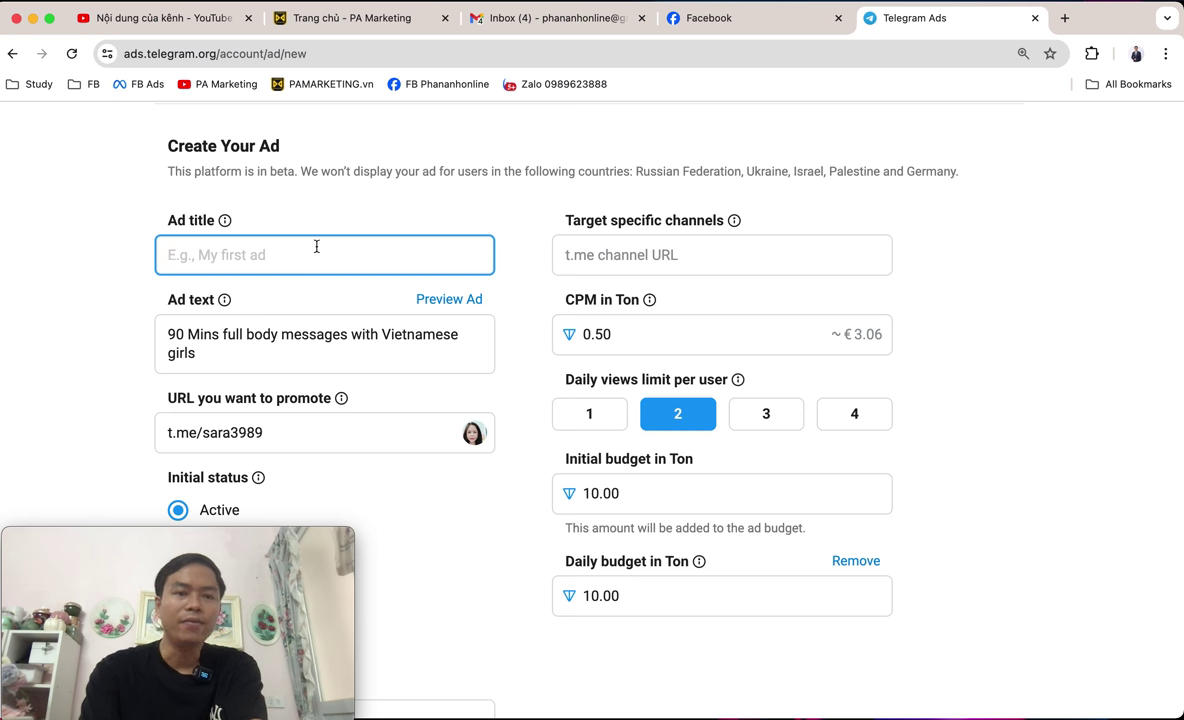
Point out the empty Ad title field and select the ad text below it.
{"action": "scroll", "coordinate": [317, 251], "scroll_direction": "down", "scroll_amount": 1}
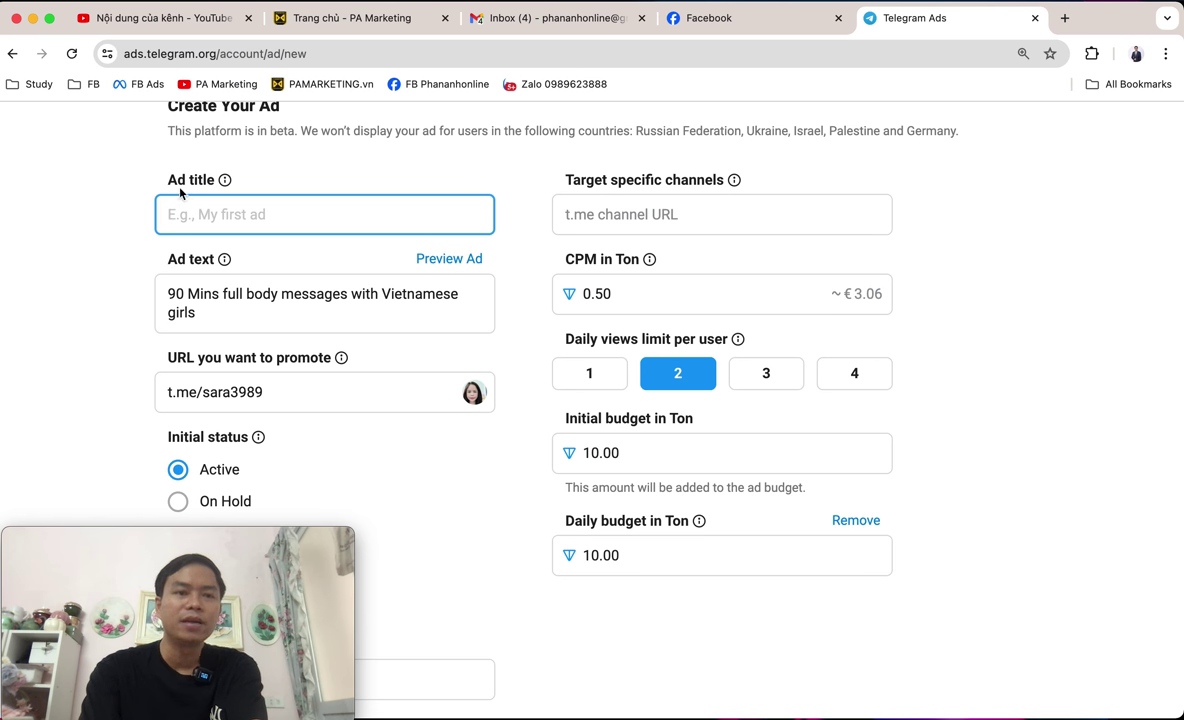
{"action": "scroll", "coordinate": [170, 183], "scroll_direction": "up", "scroll_amount": 1}
{"action": "scroll", "coordinate": [169, 229], "scroll_direction": "down", "scroll_amount": 4}
{"action": "scroll", "coordinate": [169, 229], "scroll_direction": "up", "scroll_amount": 1}
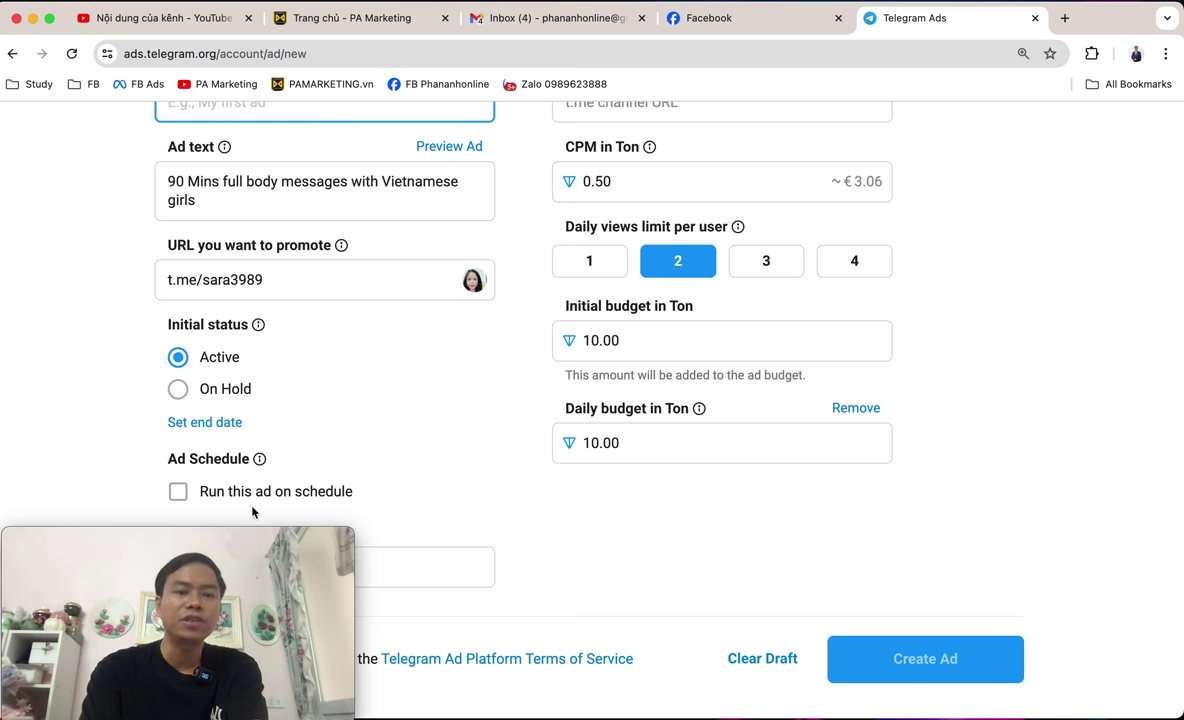
{"action": "scroll", "coordinate": [729, 310], "scroll_direction": "up", "scroll_amount": 5}
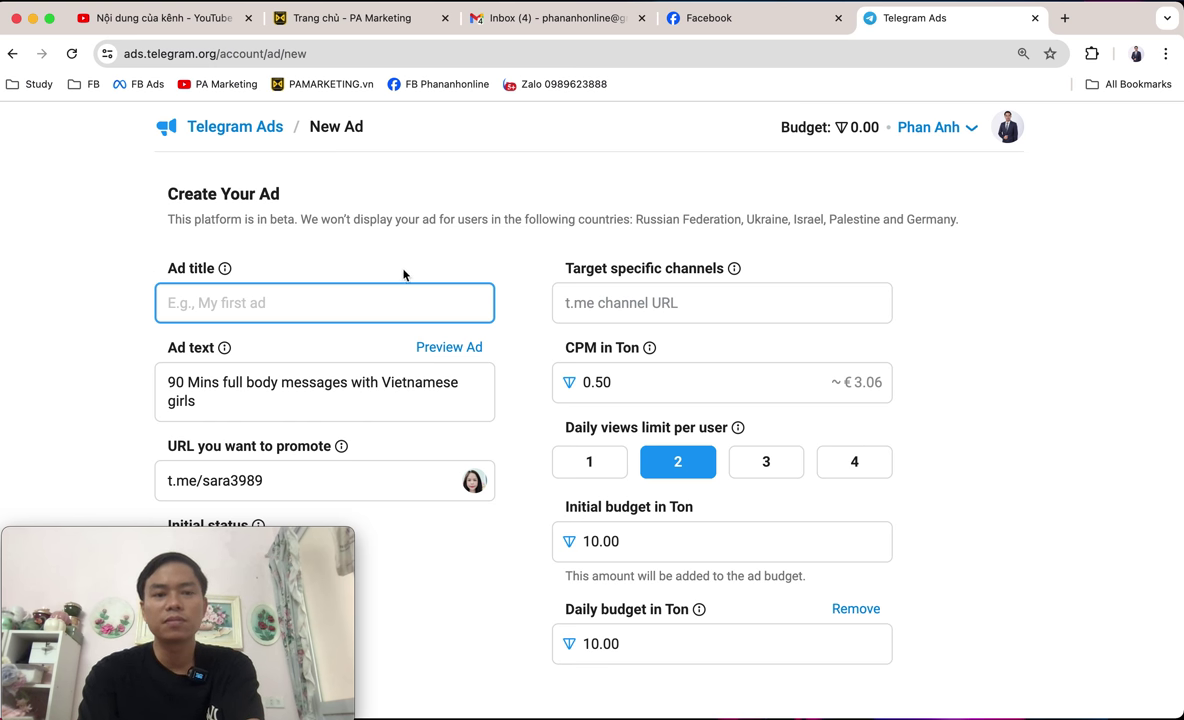
{"action": "scroll", "coordinate": [322, 235], "scroll_direction": "down", "scroll_amount": 1}
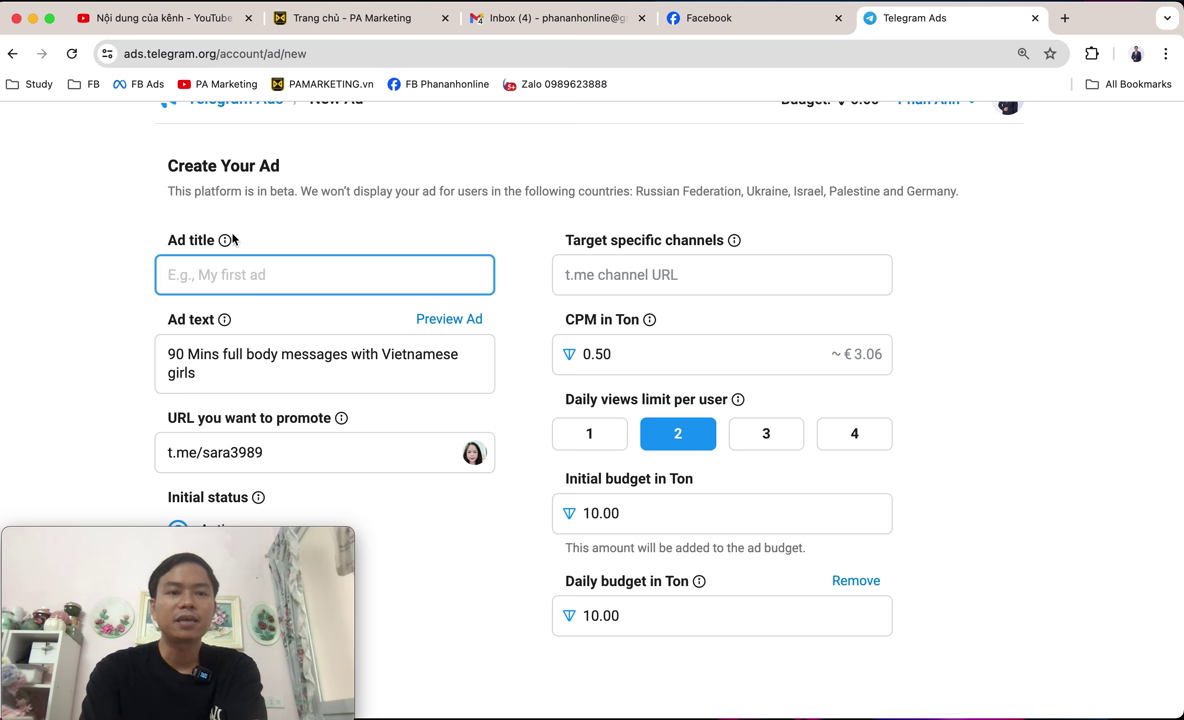
{"action": "left_click_drag", "start_coordinate": [153, 240], "coordinate": [270, 243]}
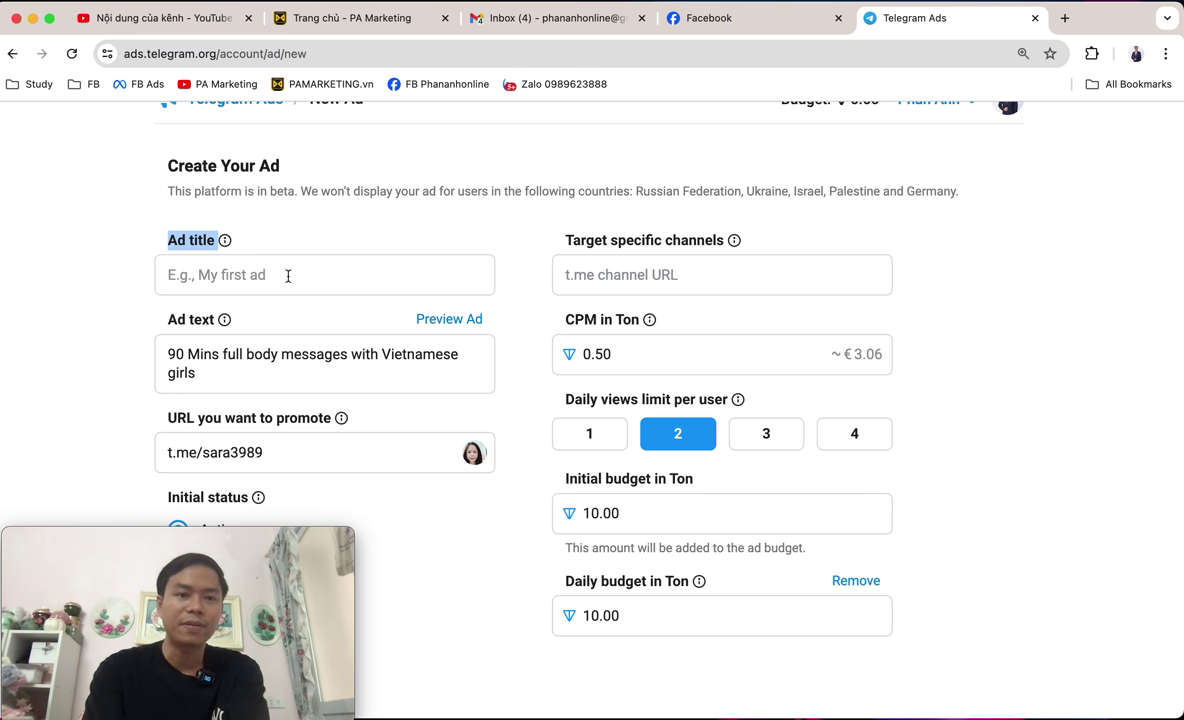
{"action": "left_click", "coordinate": [284, 273]}
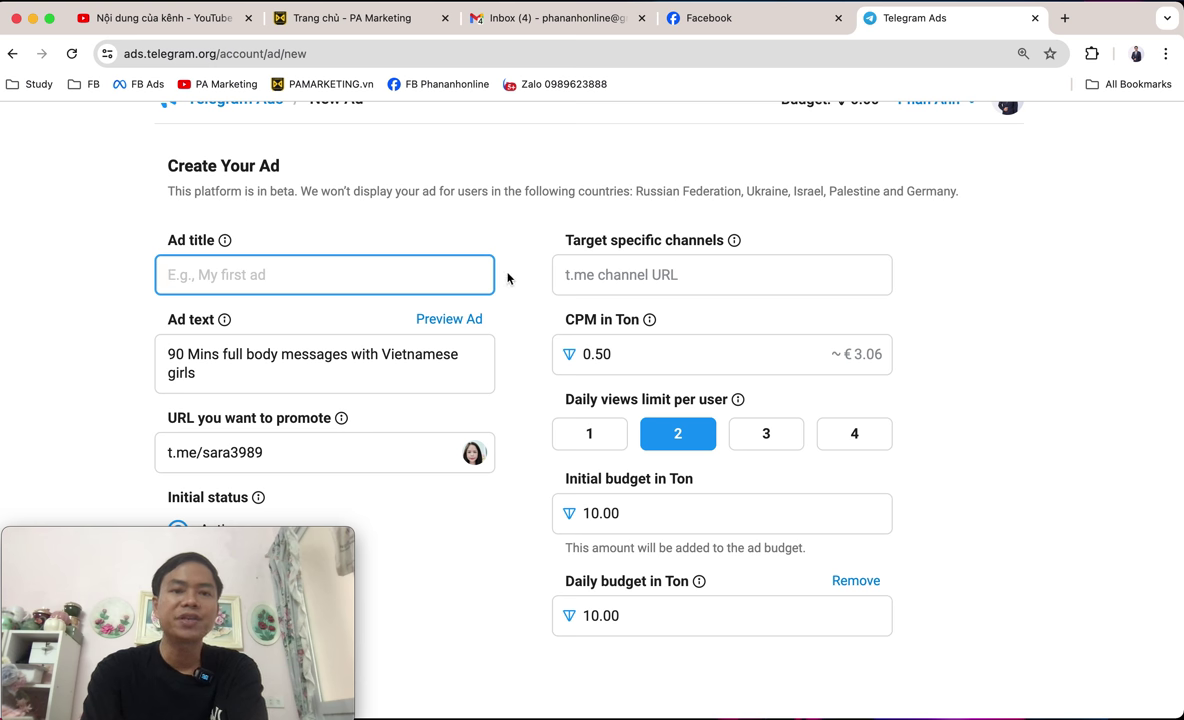
{"action": "scroll", "coordinate": [439, 274], "scroll_direction": "down", "scroll_amount": 2}
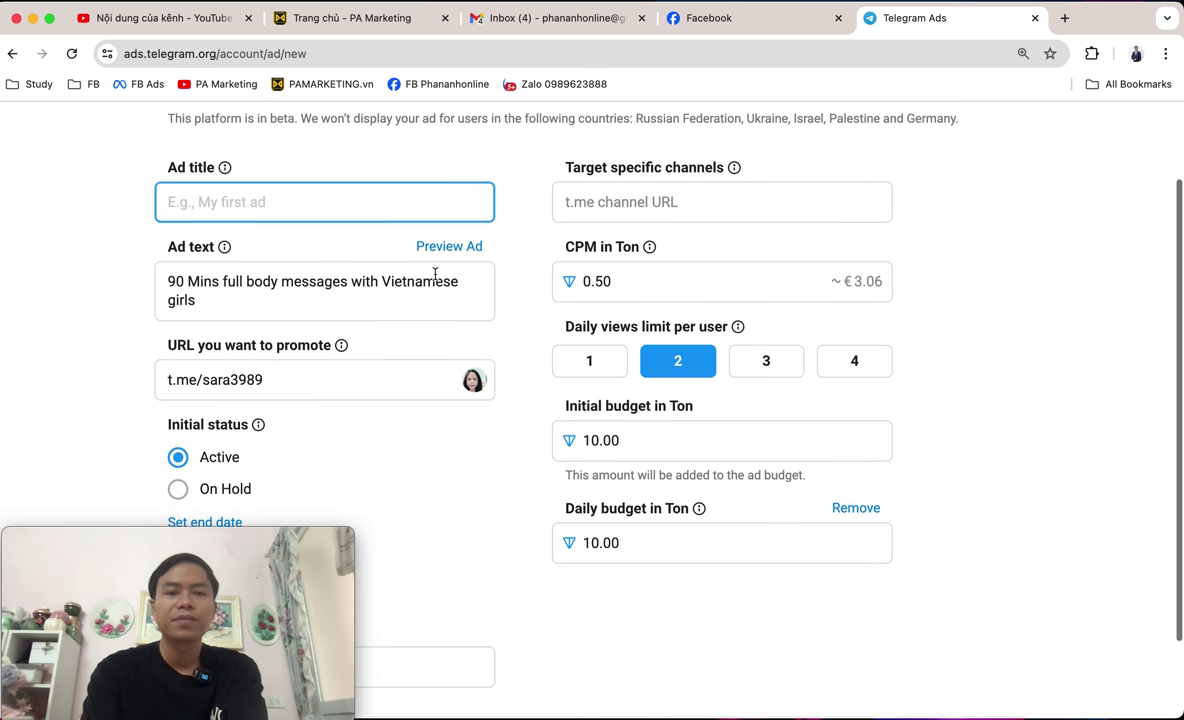
{"action": "left_click_drag", "start_coordinate": [197, 299], "coordinate": [155, 276]}
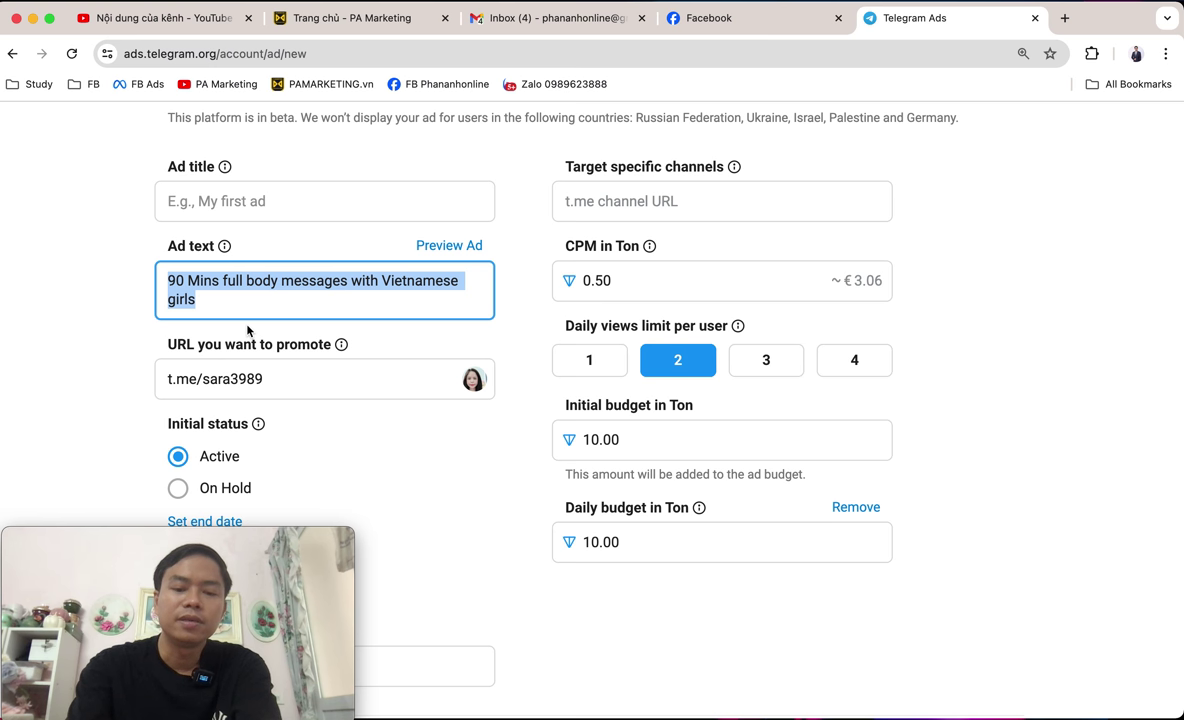
{"action": "type", "text": "Trade"}
{"action": "key", "text": "BackSpace"}
{"action": "type", "text": "i"}
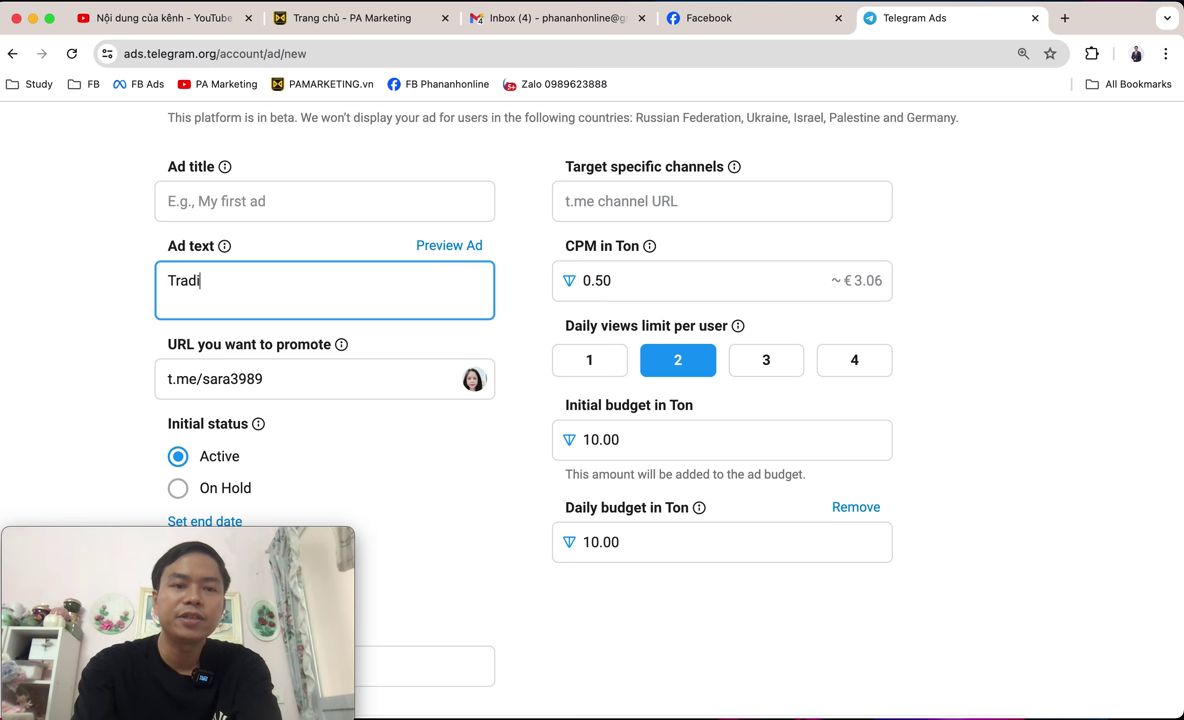
{"action": "type", "text": "ng Coin wiht"}
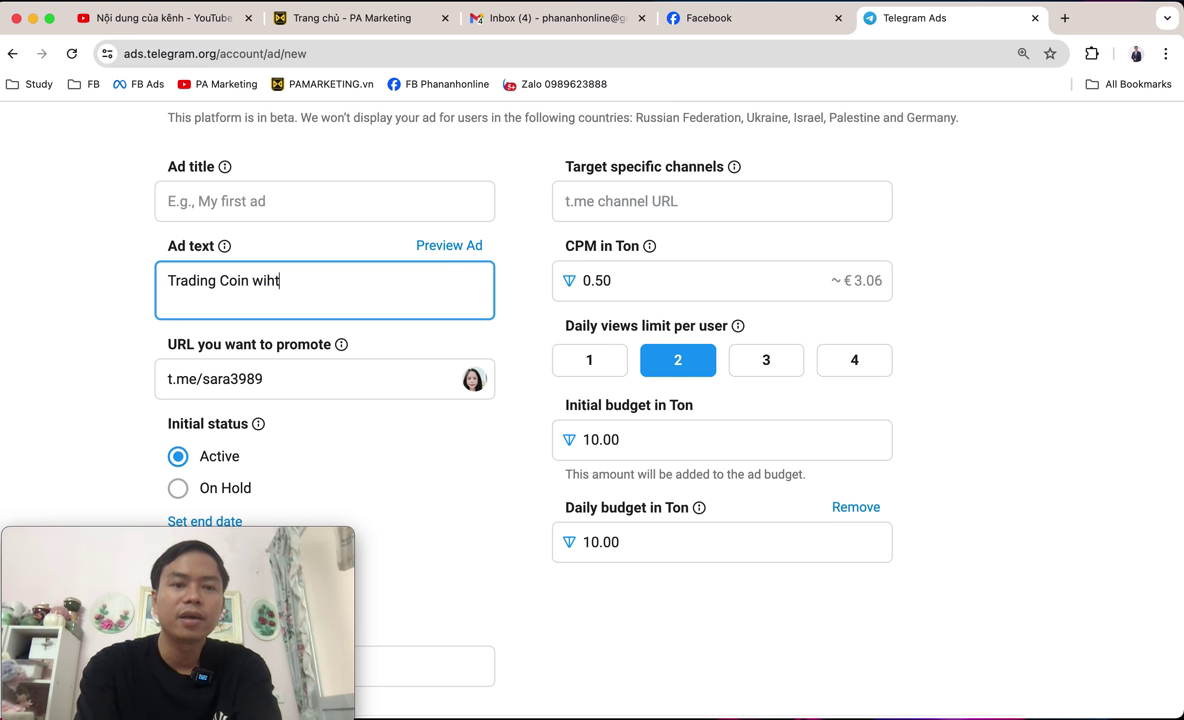
{"action": "key", "text": "BackSpace"}
{"action": "type", "text": "th PAM"}
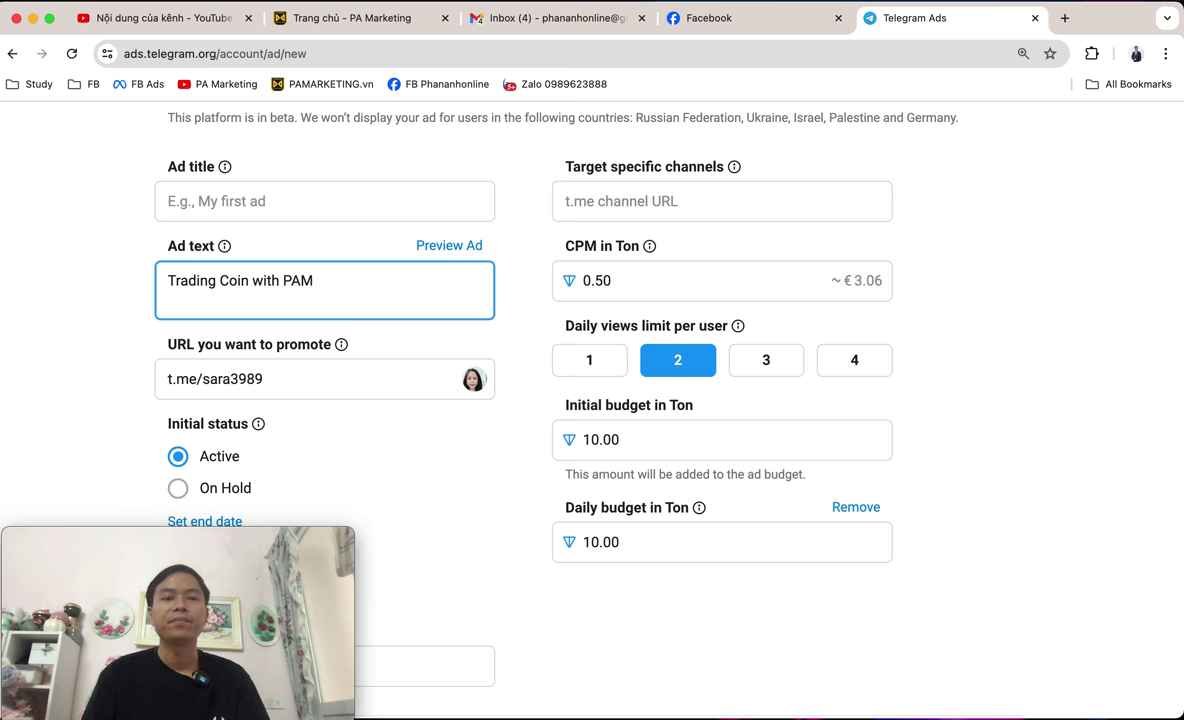
{"action": "scroll", "coordinate": [87, 312], "scroll_direction": "down", "scroll_amount": 2}
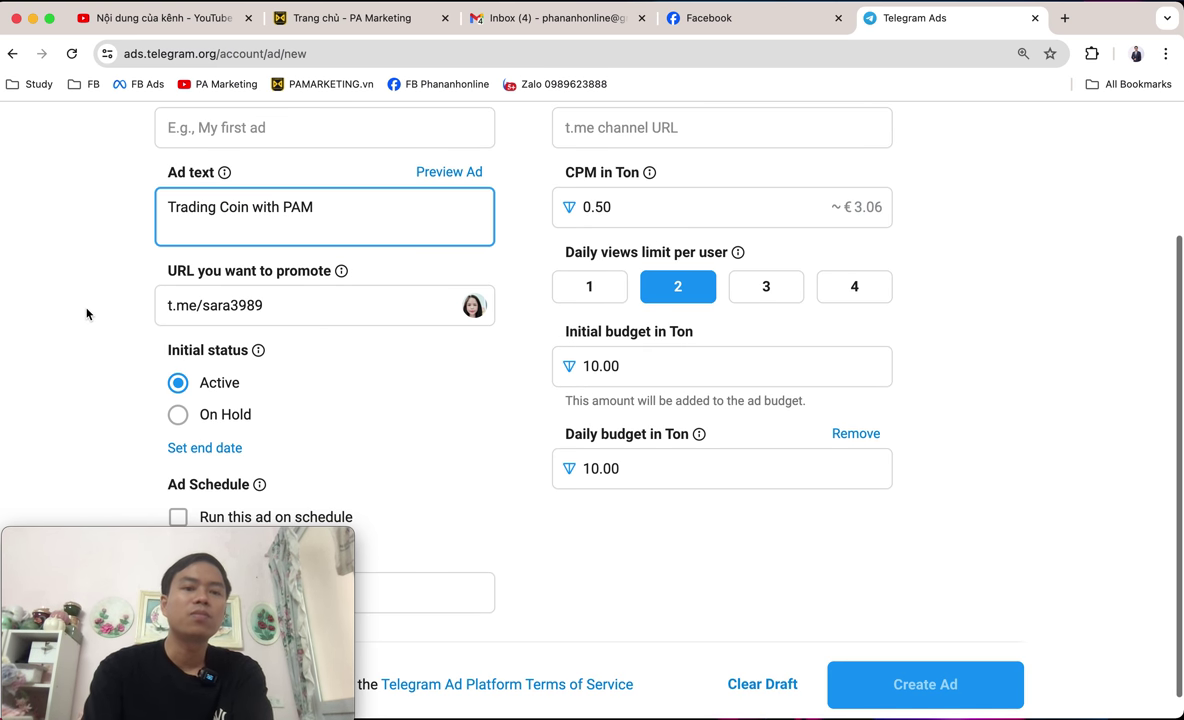
{"action": "left_click_drag", "start_coordinate": [160, 245], "coordinate": [377, 246]}
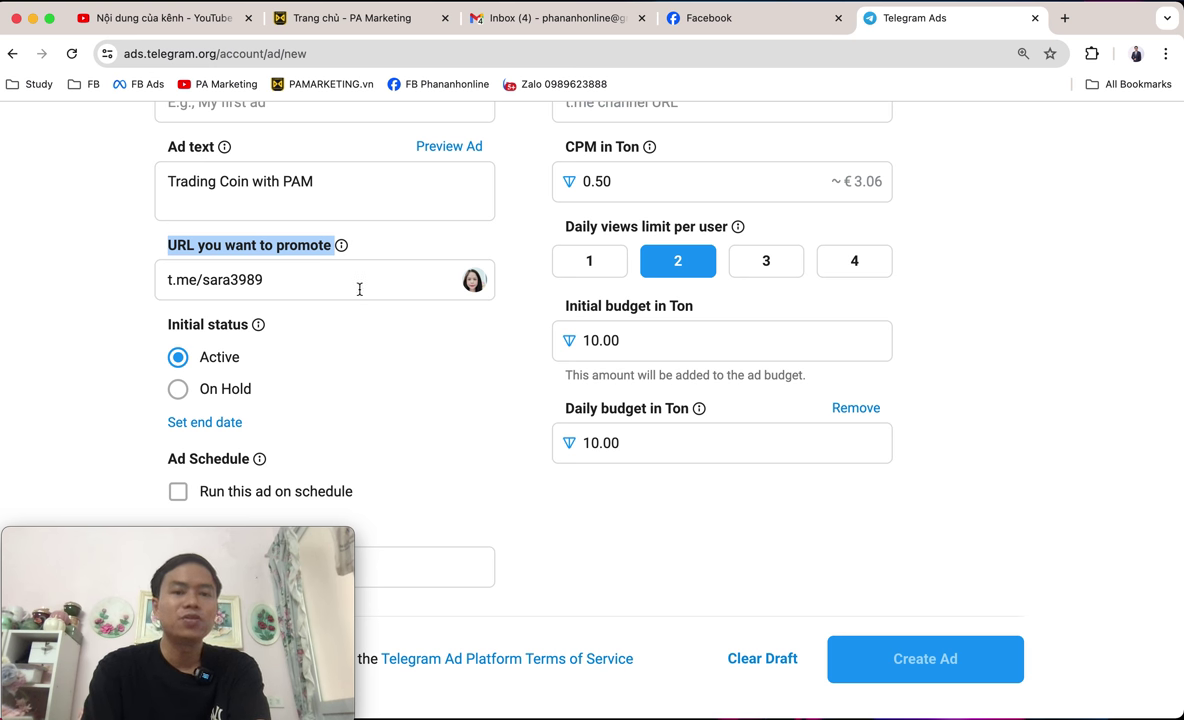
Replace the promoted URL's old username with the author's own t.me channel name.
{"action": "left_click", "coordinate": [359, 284]}
{"action": "key", "text": "BackSpace"}
{"action": "key", "text": "BackSpace"}
{"action": "key", "text": "BackSpace"}
{"action": "key", "text": "BackSpace"}
{"action": "key", "text": "BackSpace"}
{"action": "key", "text": "BackSpace"}
{"action": "key", "text": "BackSpace"}
{"action": "key", "text": "BackSpace"}
{"action": "type", "text": "phananhonline"}
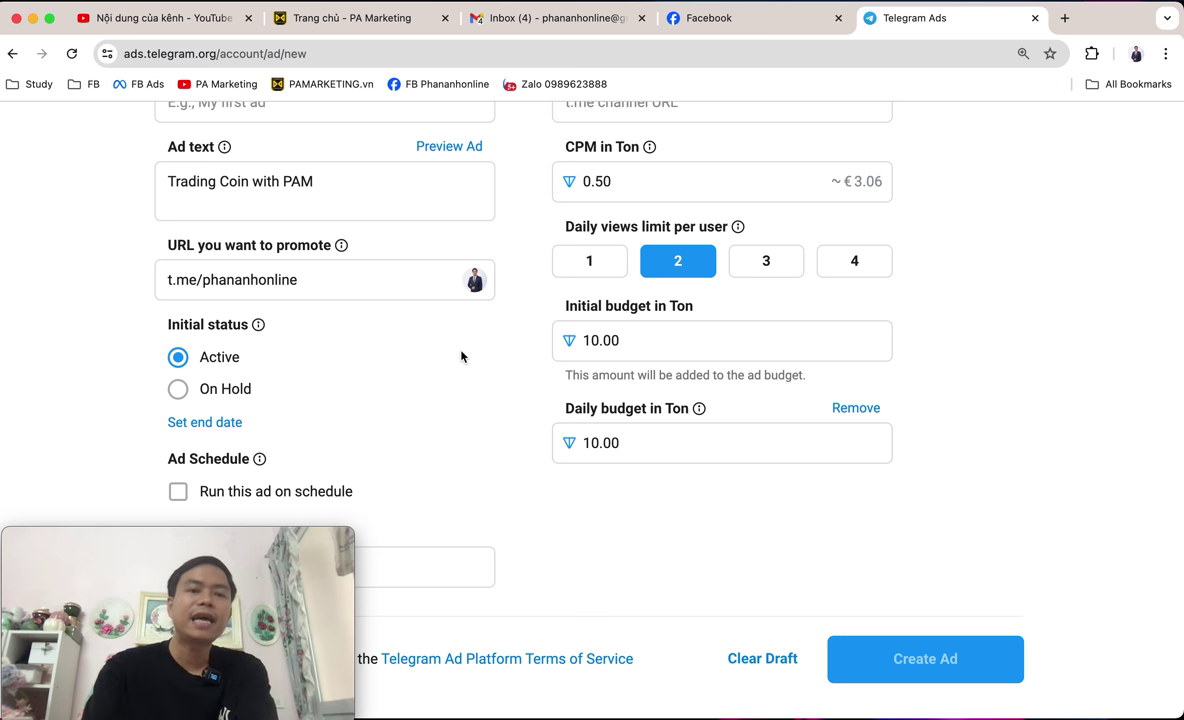
{"action": "left_click_drag", "start_coordinate": [359, 283], "coordinate": [112, 290]}
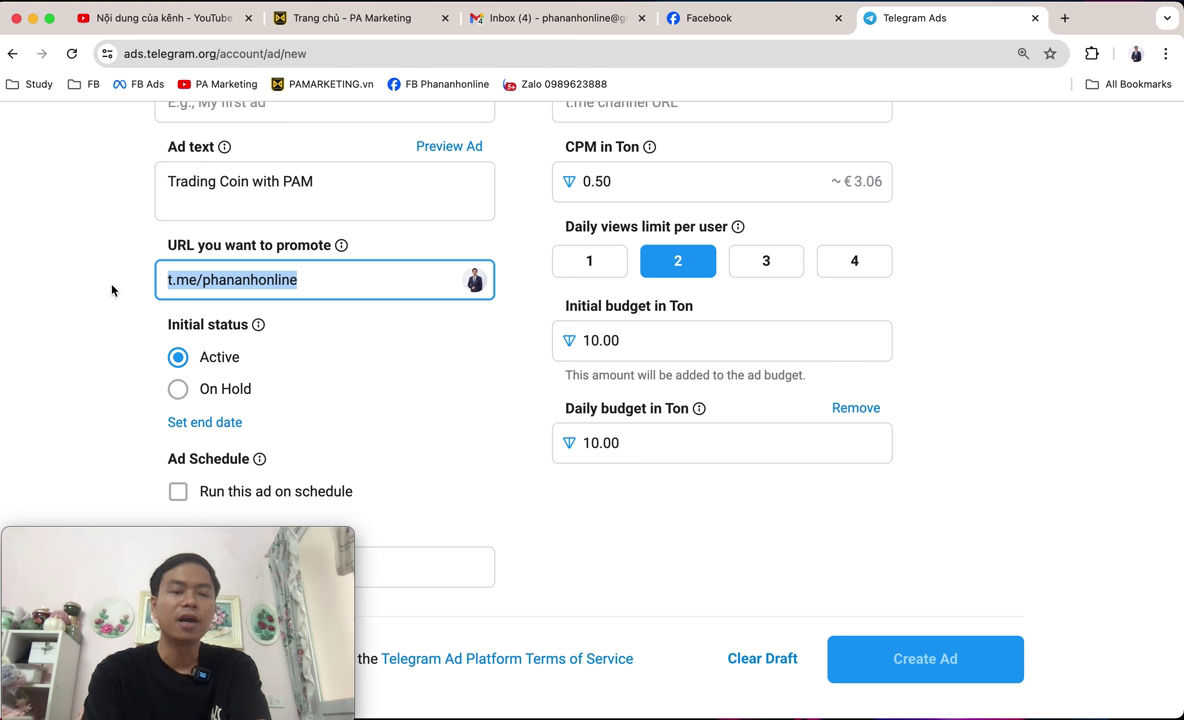
{"action": "scroll", "coordinate": [668, 429], "scroll_direction": "down", "scroll_amount": 1}
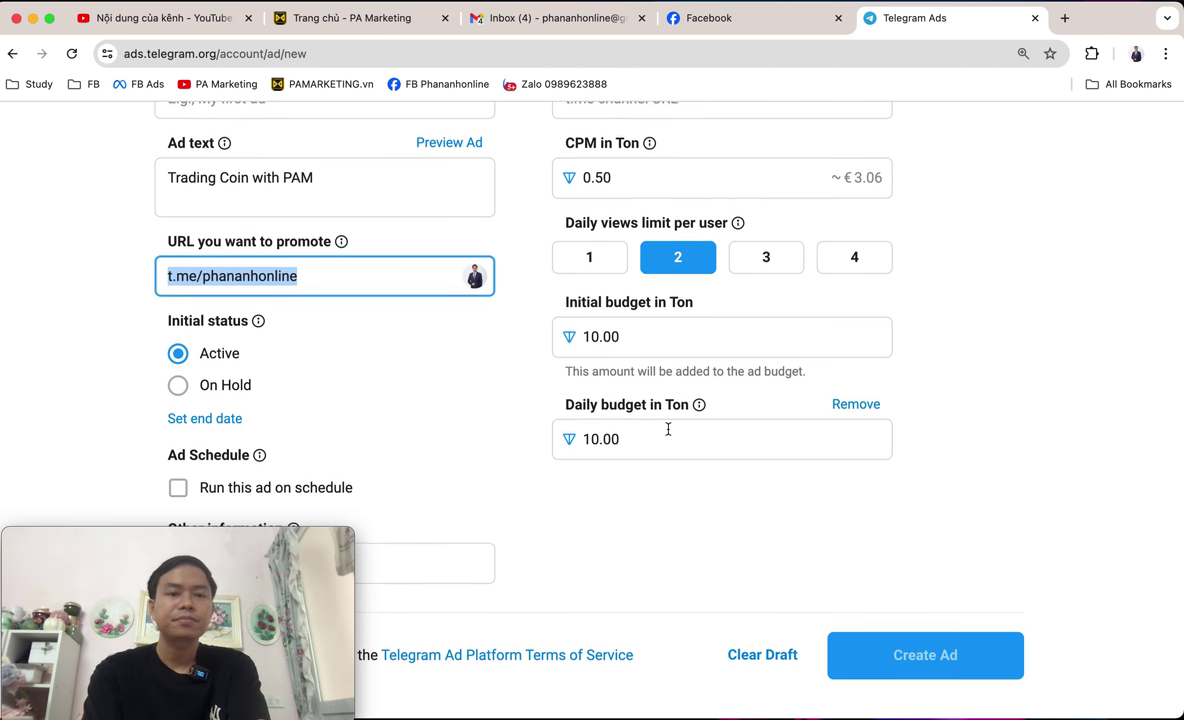
{"action": "scroll", "coordinate": [369, 427], "scroll_direction": "up", "scroll_amount": 1}
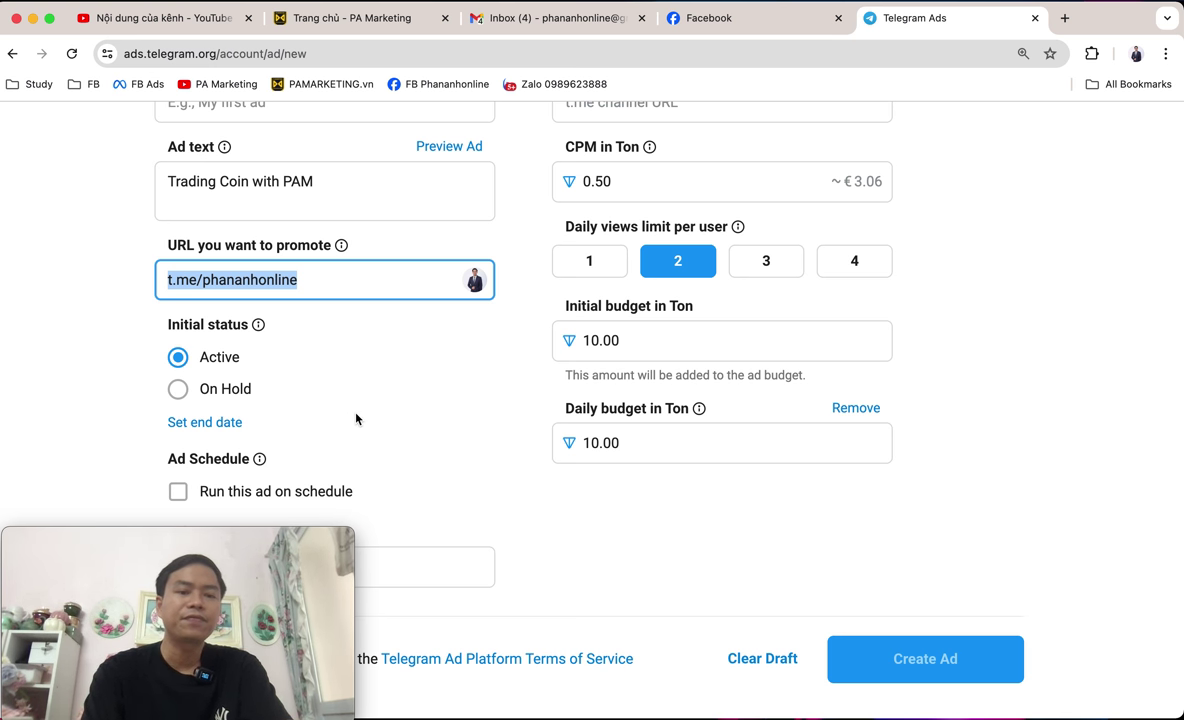
{"action": "left_click_drag", "start_coordinate": [253, 548], "coordinate": [1067, 548]}
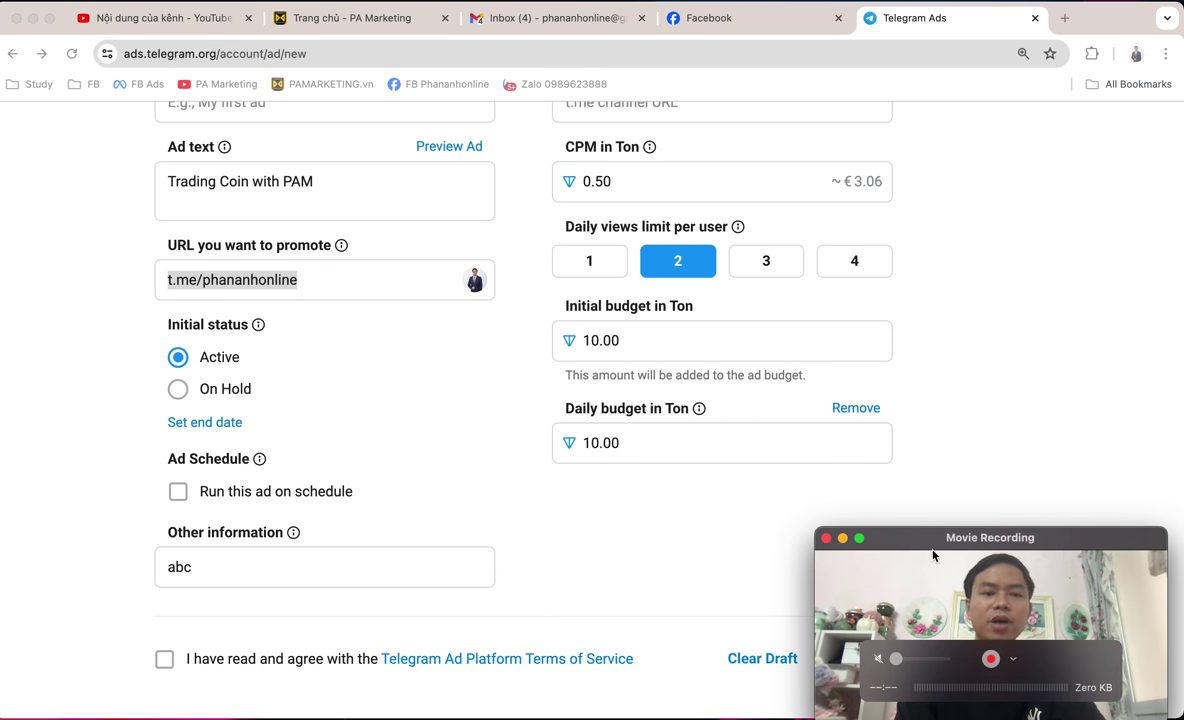
{"action": "left_click", "coordinate": [204, 426]}
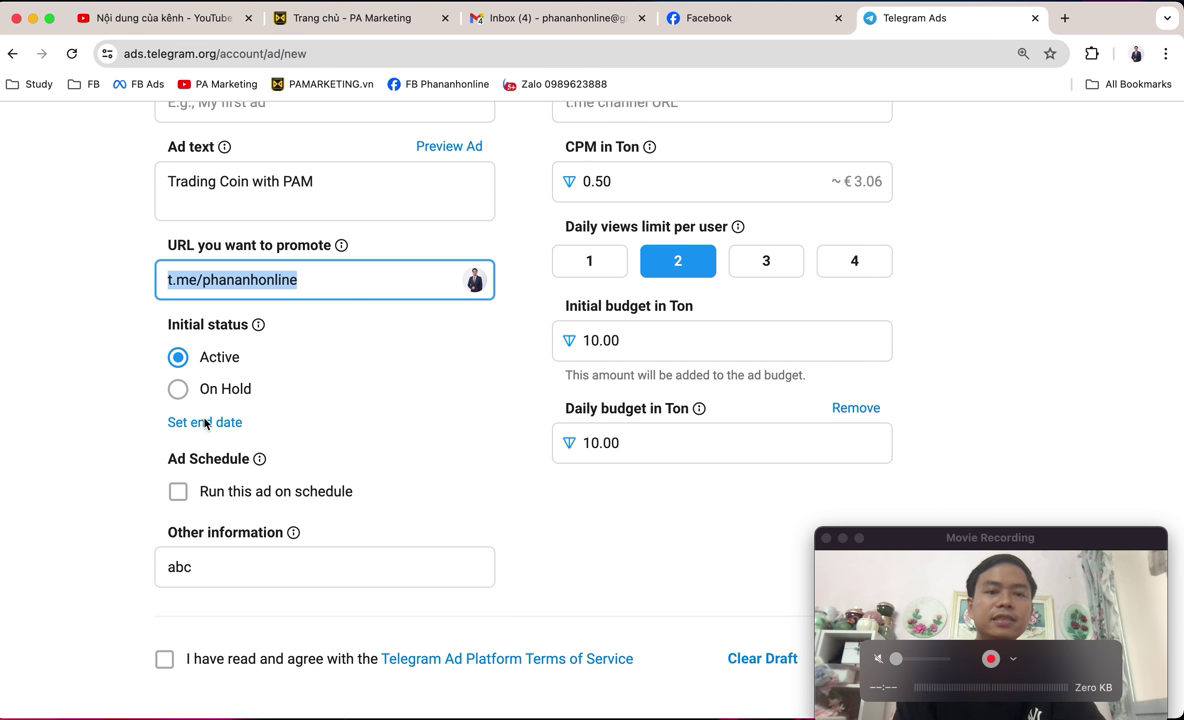
{"action": "left_click", "coordinate": [204, 423]}
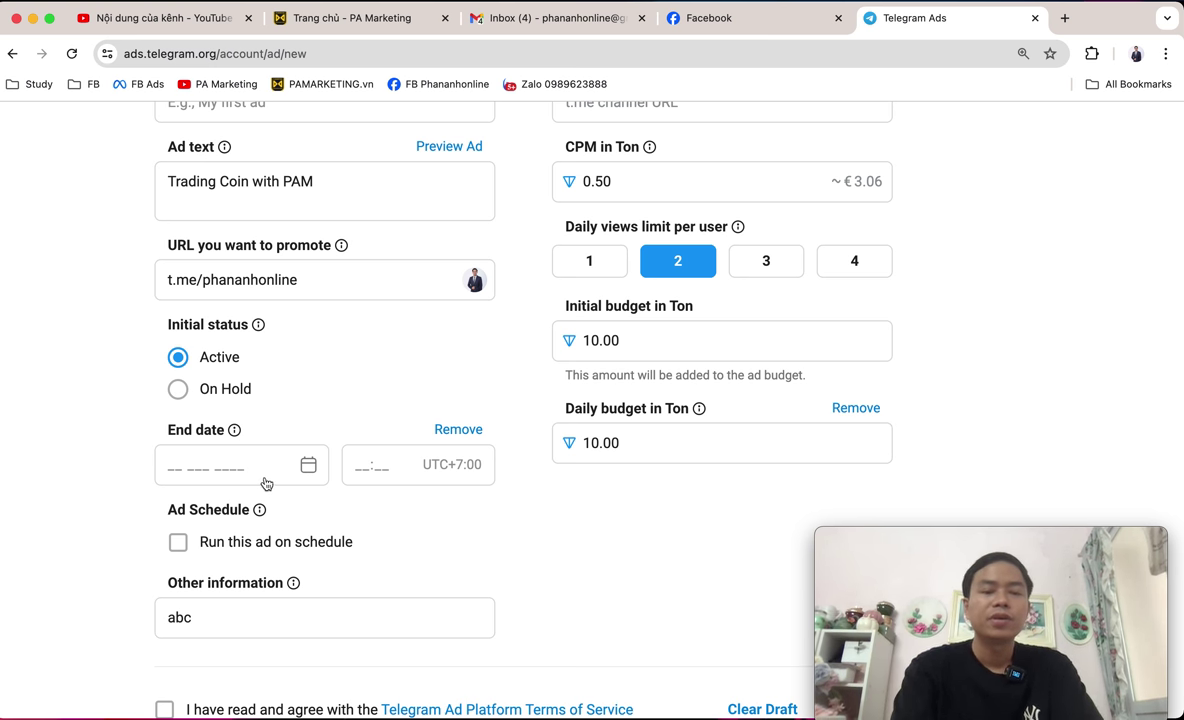
{"action": "left_click", "coordinate": [263, 481]}
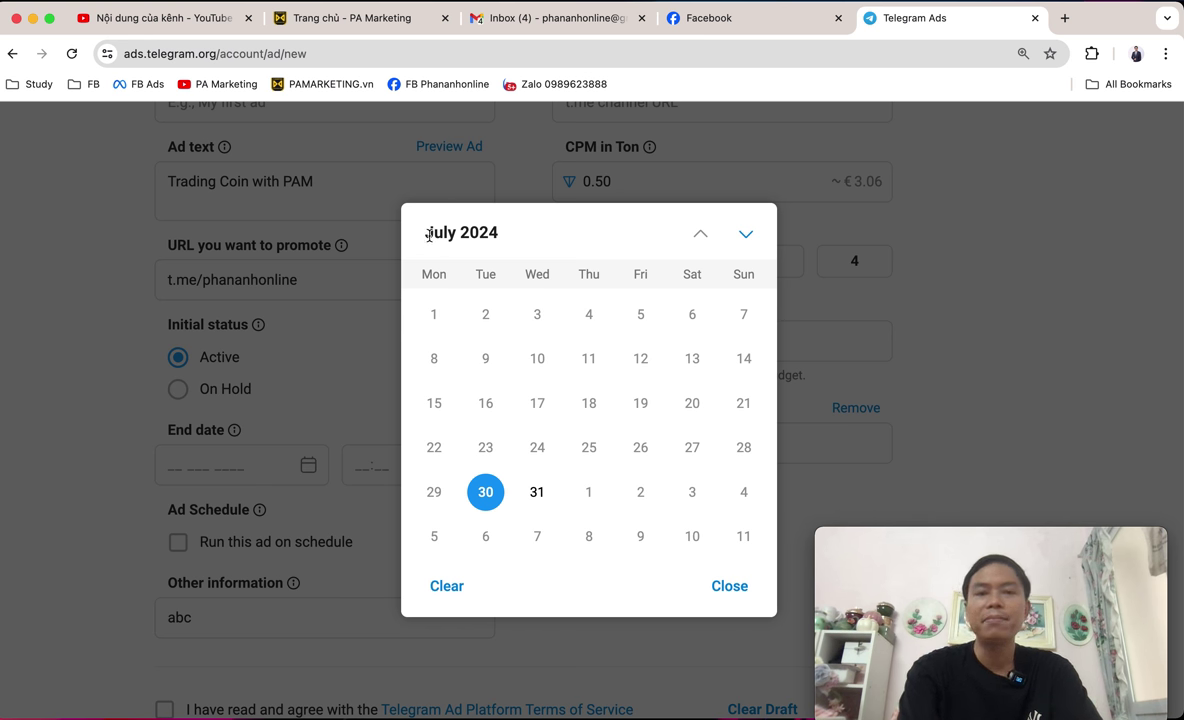
{"action": "left_click_drag", "start_coordinate": [425, 233], "coordinate": [533, 238]}
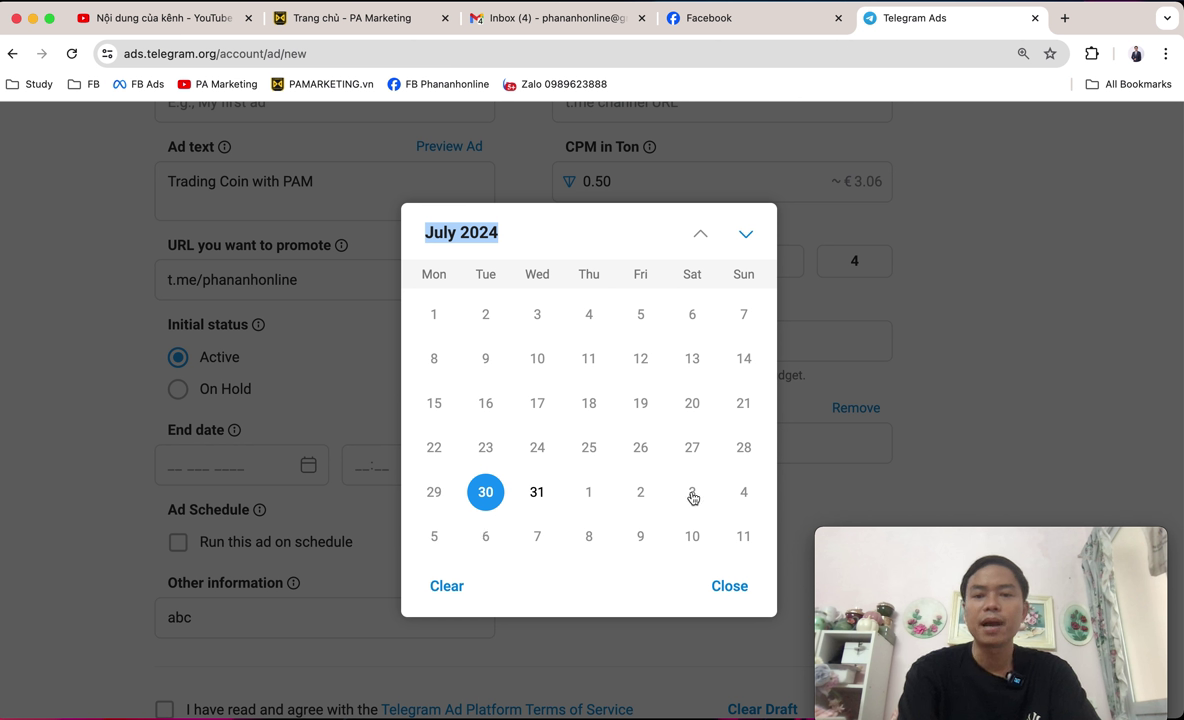
{"action": "left_click", "coordinate": [743, 492]}
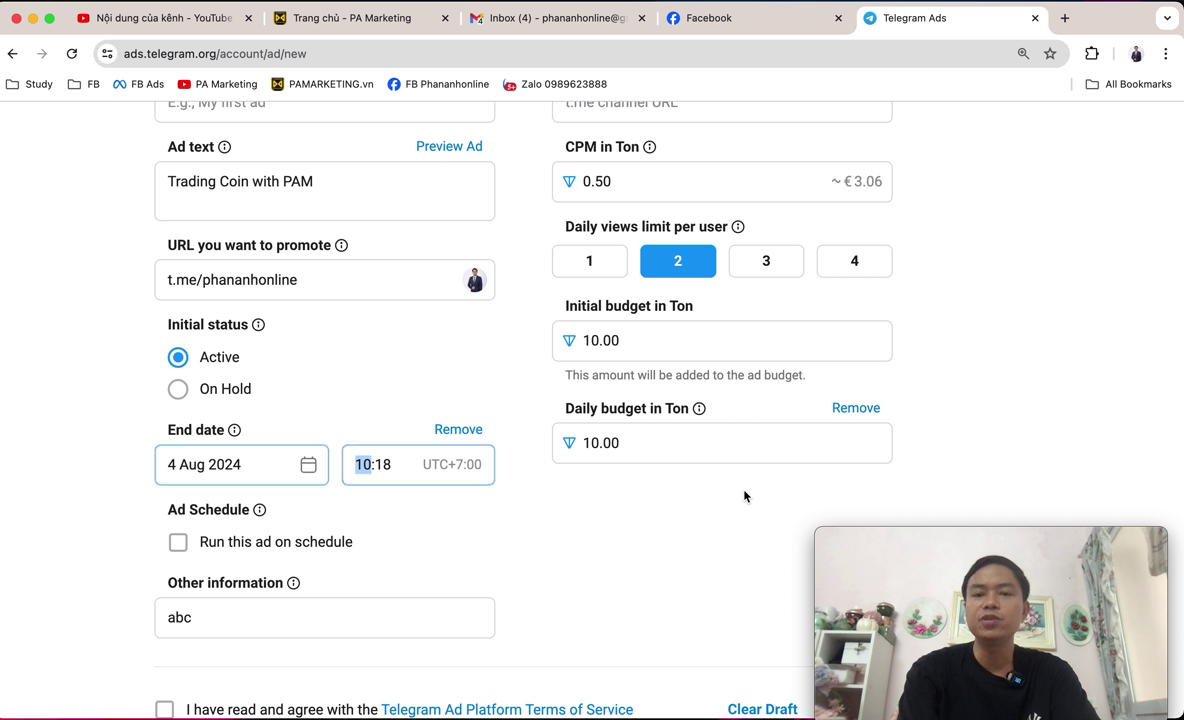
{"action": "left_click", "coordinate": [266, 471]}
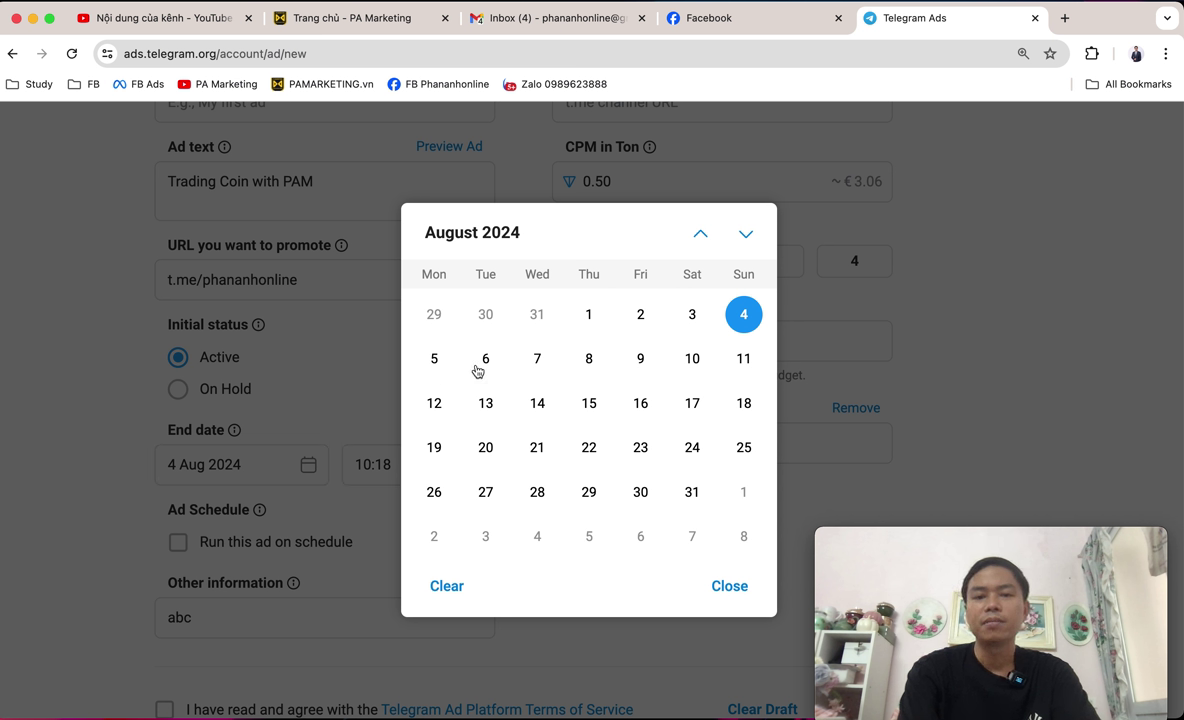
{"action": "left_click", "coordinate": [650, 362]}
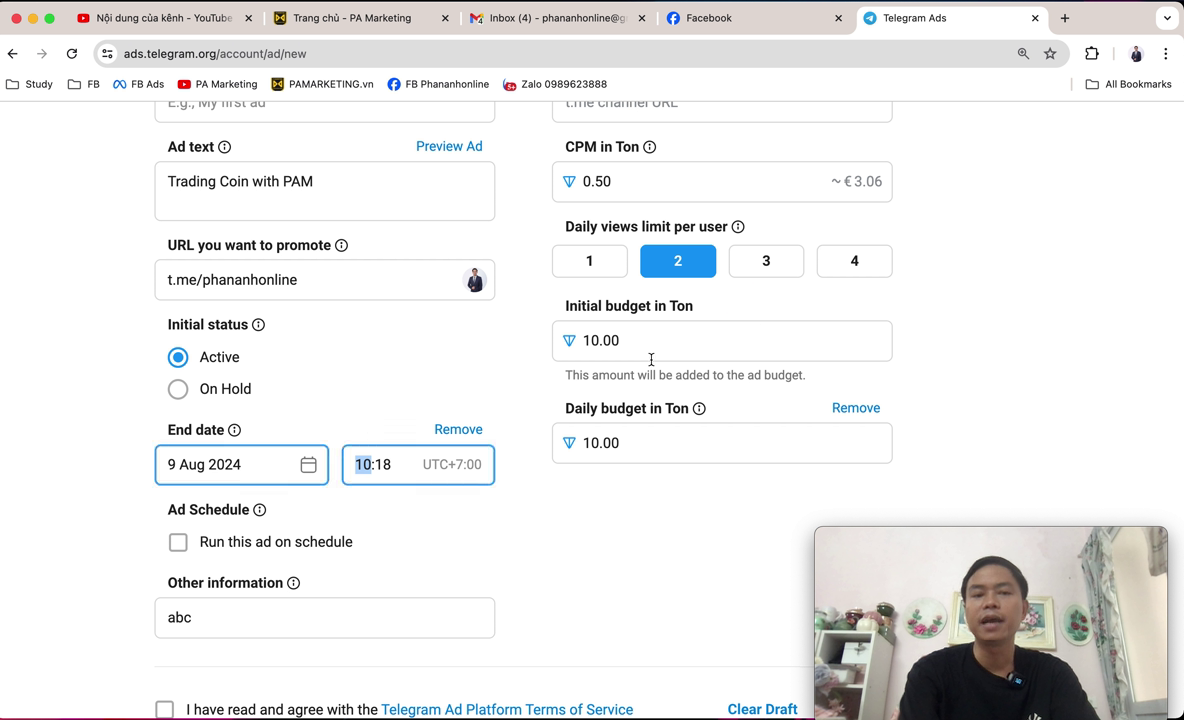
{"action": "scroll", "coordinate": [586, 565], "scroll_direction": "down", "scroll_amount": 1}
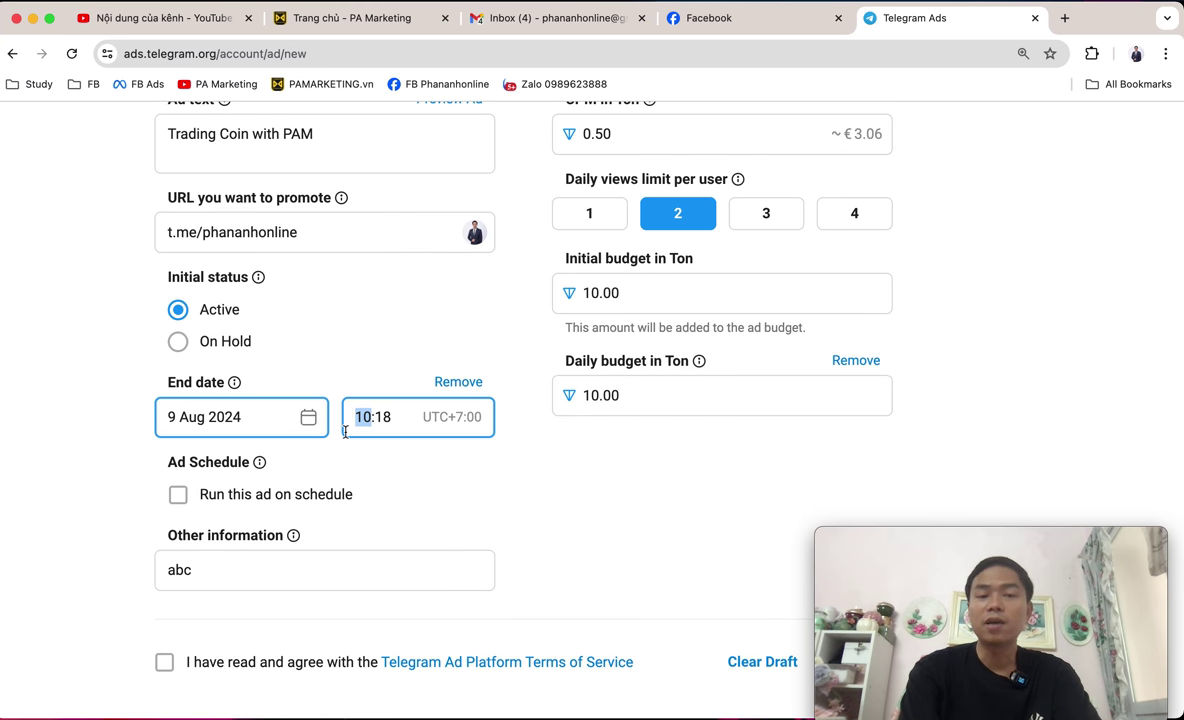
{"action": "left_click", "coordinate": [452, 383]}
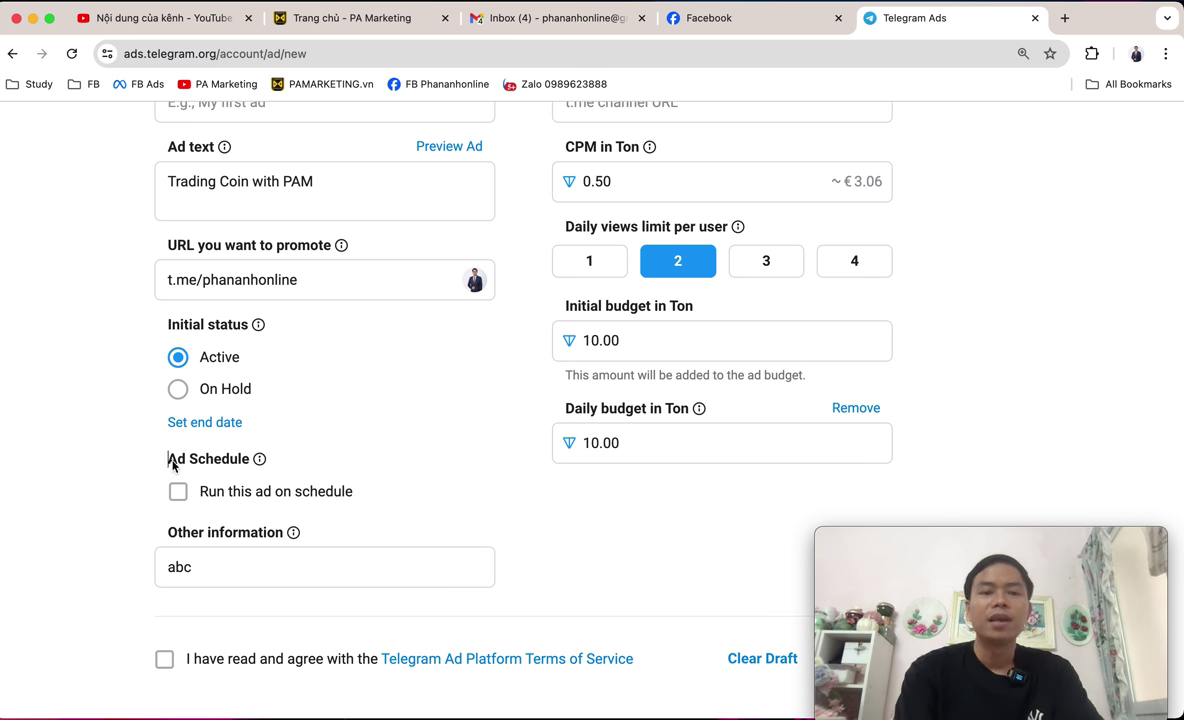
Enable 'Run this ad on schedule' and mark Tuesday–Friday 03–18 plus Saturday 21:00.
{"action": "left_click", "coordinate": [172, 463]}
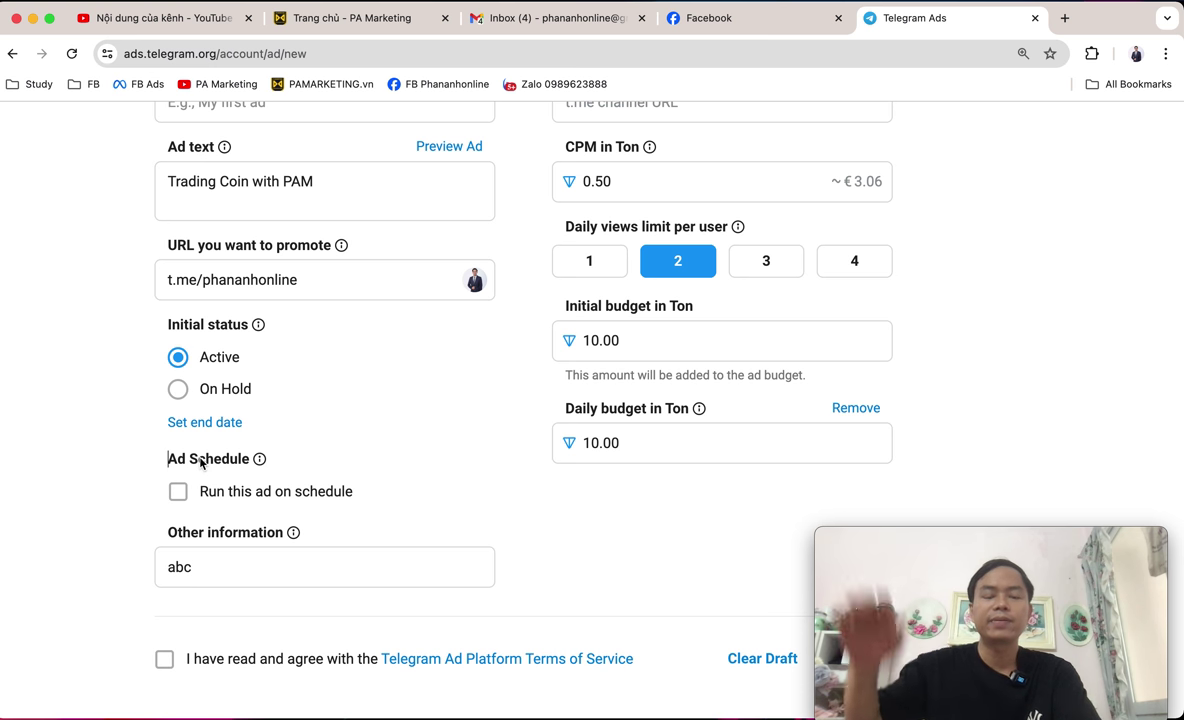
{"action": "left_click", "coordinate": [205, 490]}
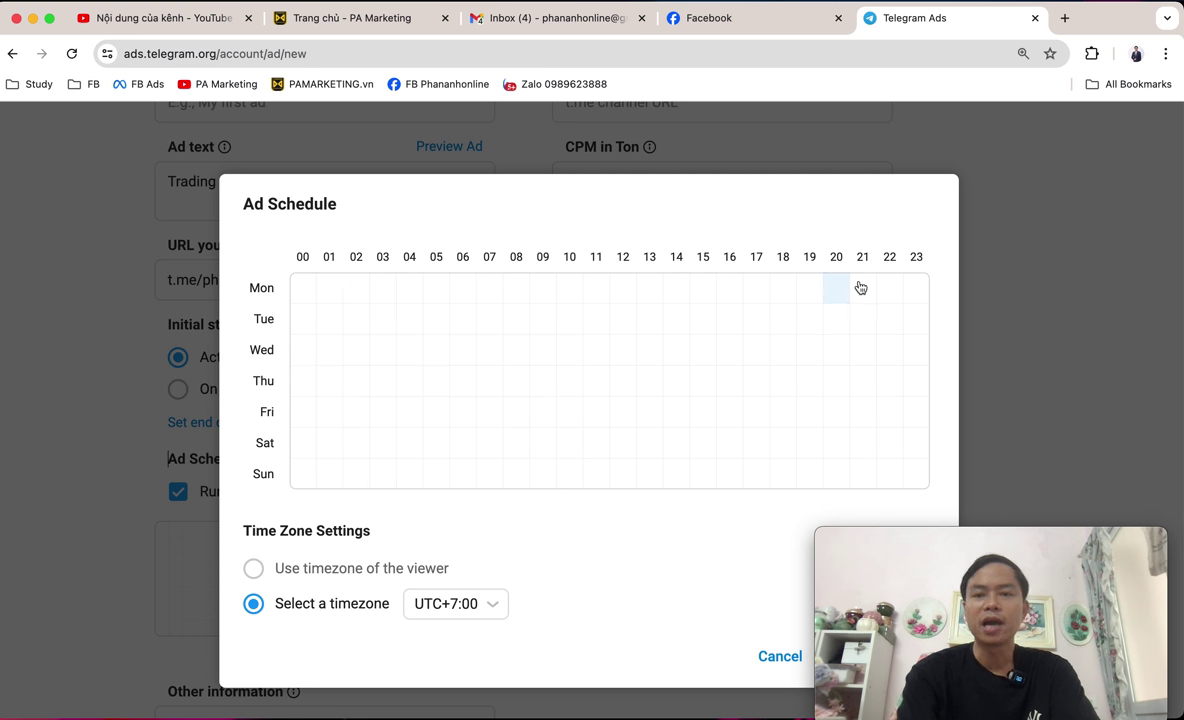
{"action": "left_click_drag", "start_coordinate": [394, 336], "coordinate": [789, 431]}
{"action": "left_click", "coordinate": [858, 445]}
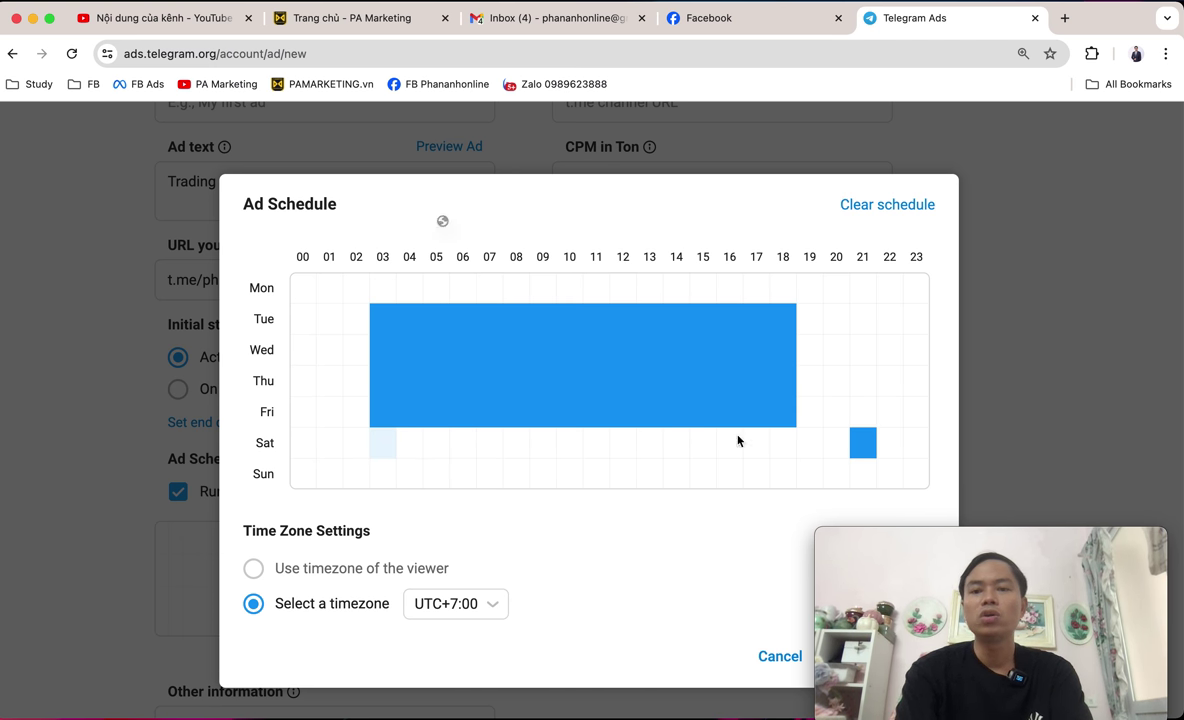
Clear all scheduled hours from the weekly grid and discard the schedule.
{"action": "left_click_drag", "start_coordinate": [383, 450], "coordinate": [851, 203]}
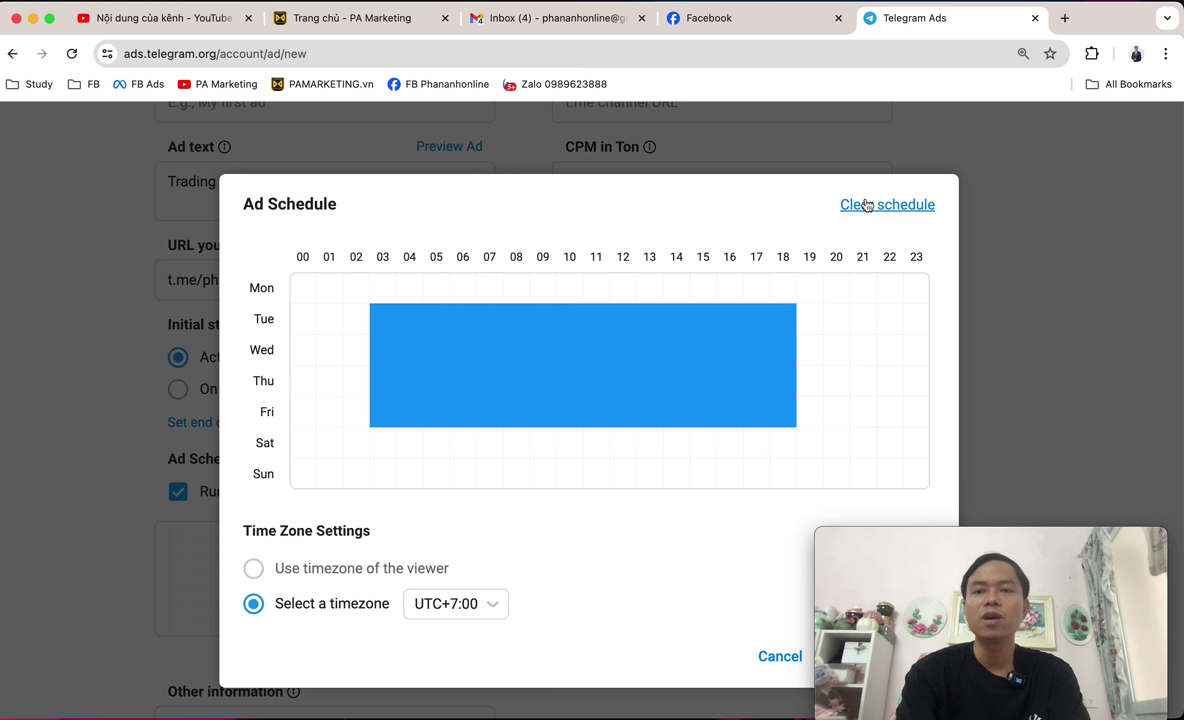
{"action": "left_click", "coordinate": [851, 204]}
{"action": "left_click_drag", "start_coordinate": [810, 443], "coordinate": [1062, 404]}
{"action": "left_click", "coordinate": [778, 660]}
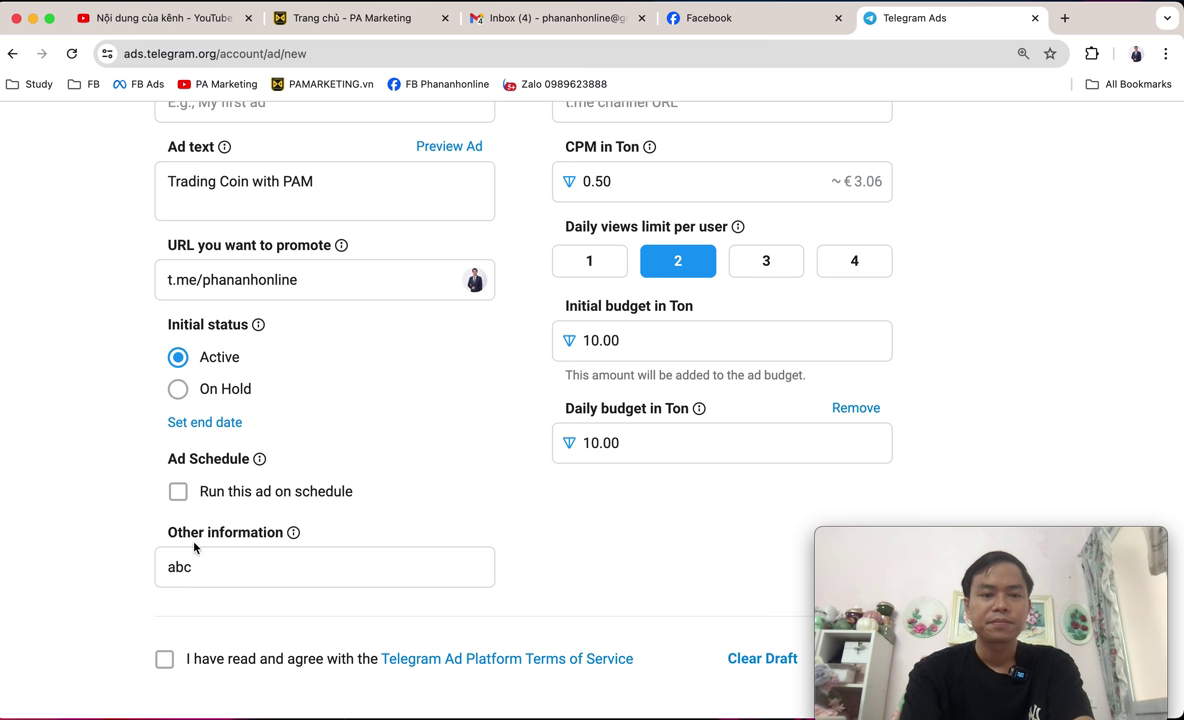
Point out the Other information field and ad text, then select the existing 'abc'.
{"action": "left_click_drag", "start_coordinate": [167, 536], "coordinate": [294, 534]}
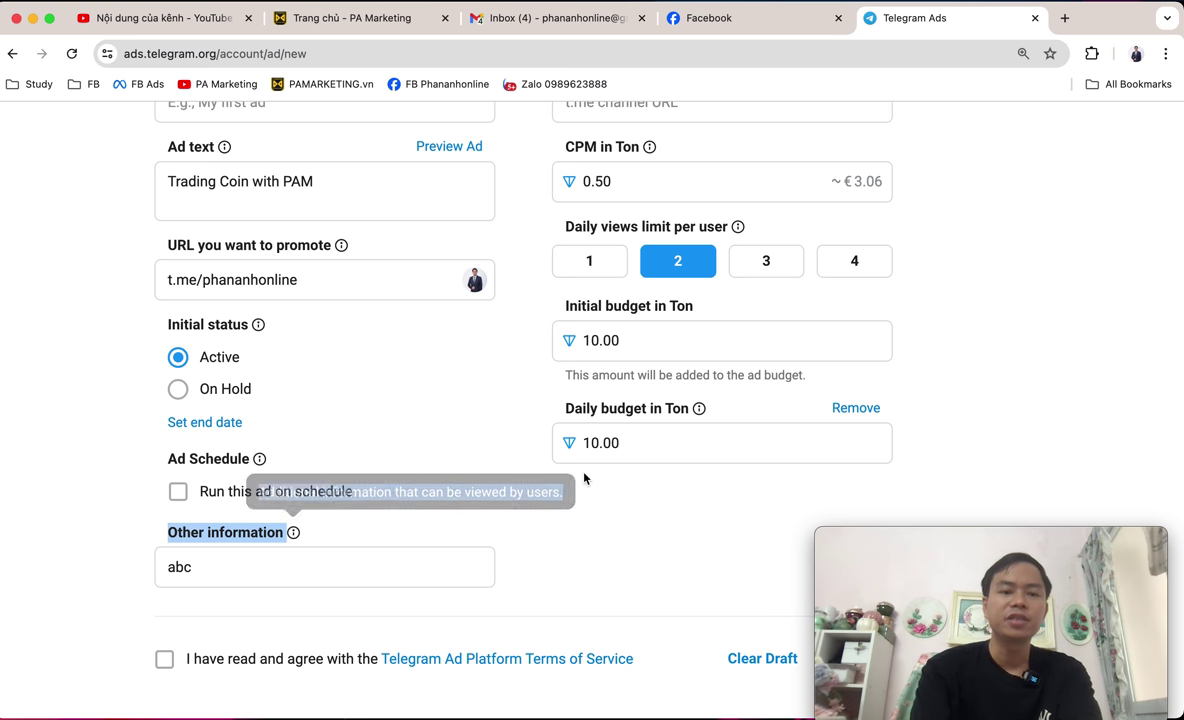
{"action": "mouse_move", "coordinate": [298, 537]}
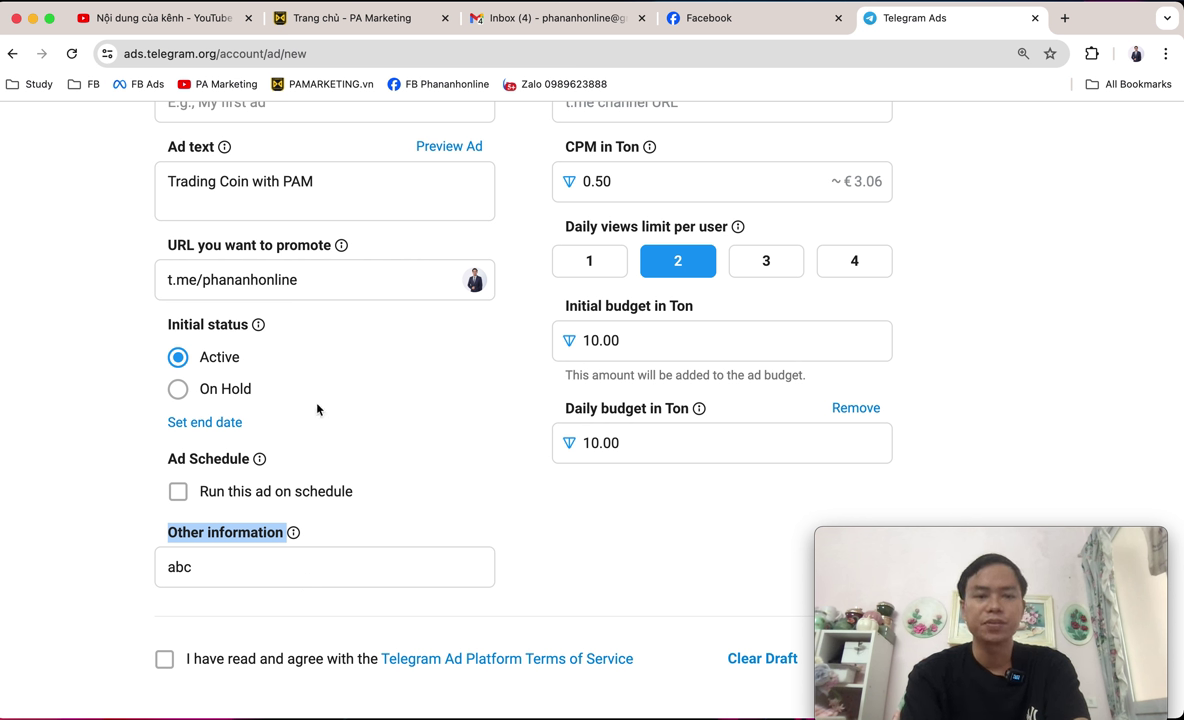
{"action": "left_click_drag", "start_coordinate": [368, 193], "coordinate": [161, 180]}
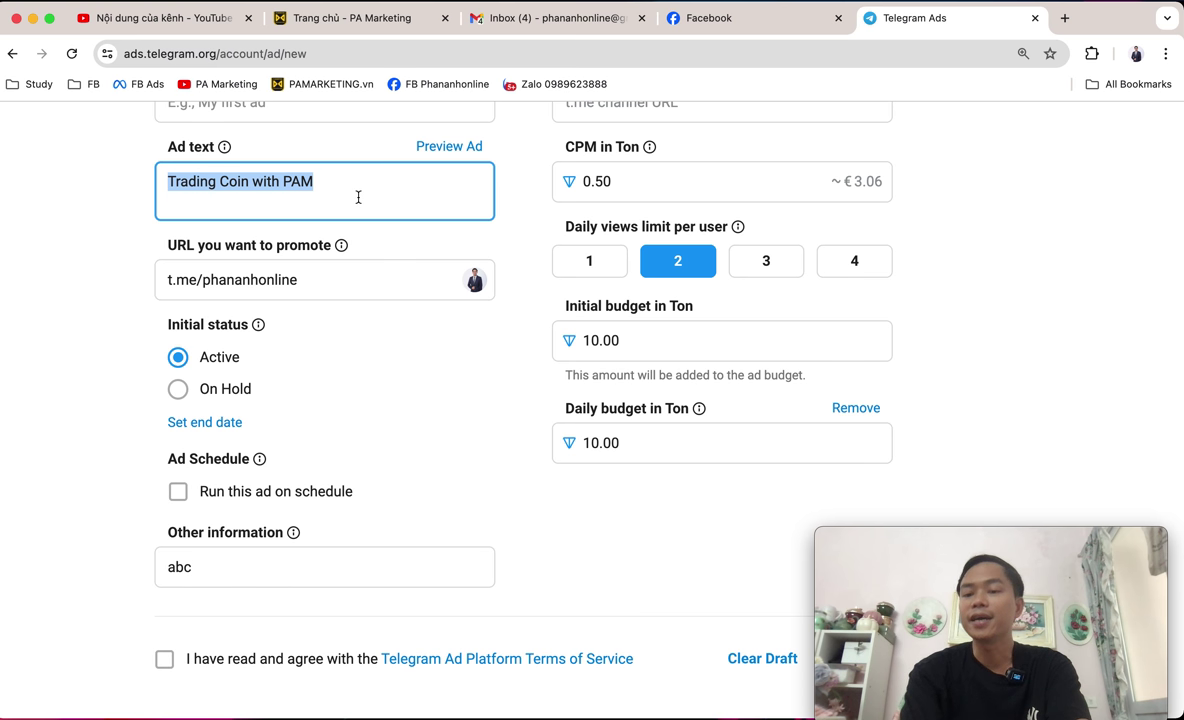
{"action": "left_click_drag", "start_coordinate": [210, 579], "coordinate": [58, 574]}
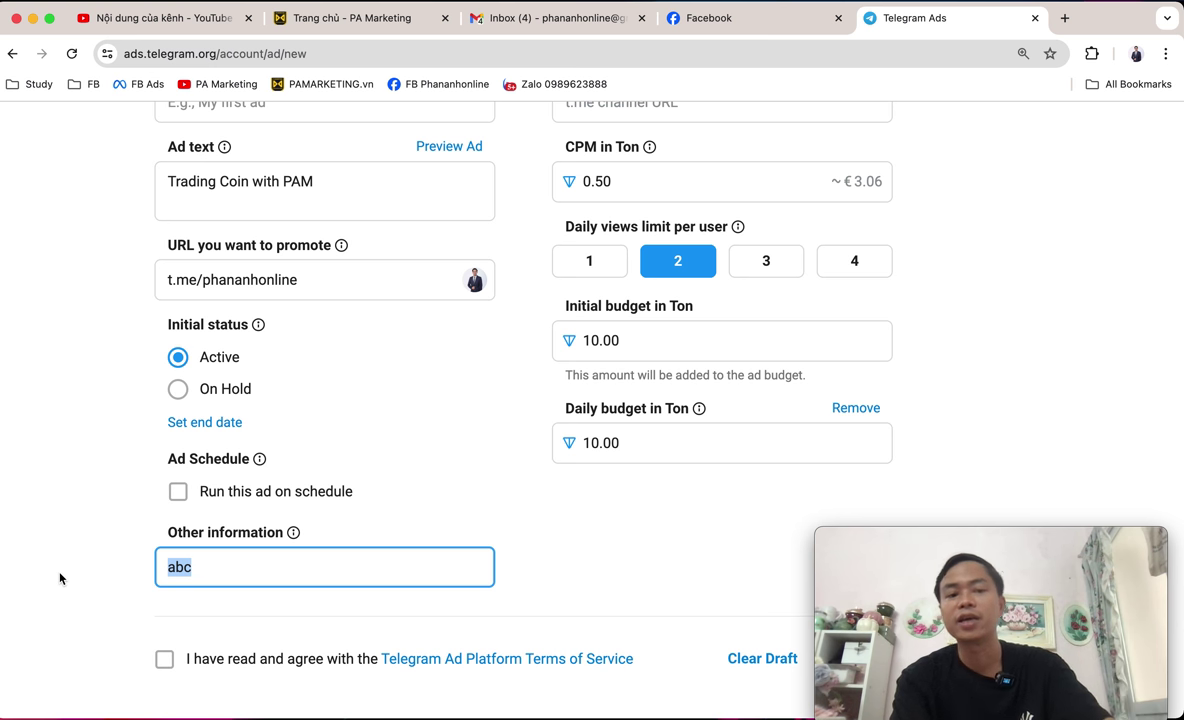
Replace 'abc' in Other information with 'Run Telegram Ads With' and the author's name.
{"action": "type", "text": "Run Telg"}
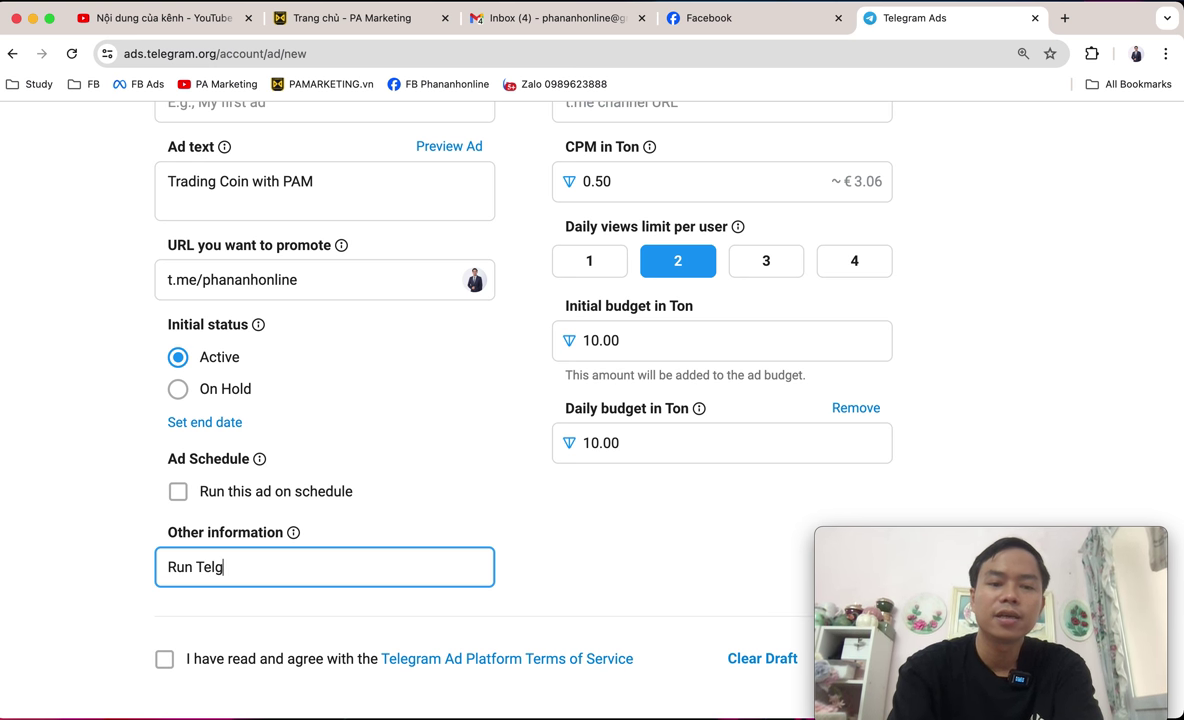
{"action": "key", "text": "BackSpace"}
{"action": "type", "text": "egram A"}
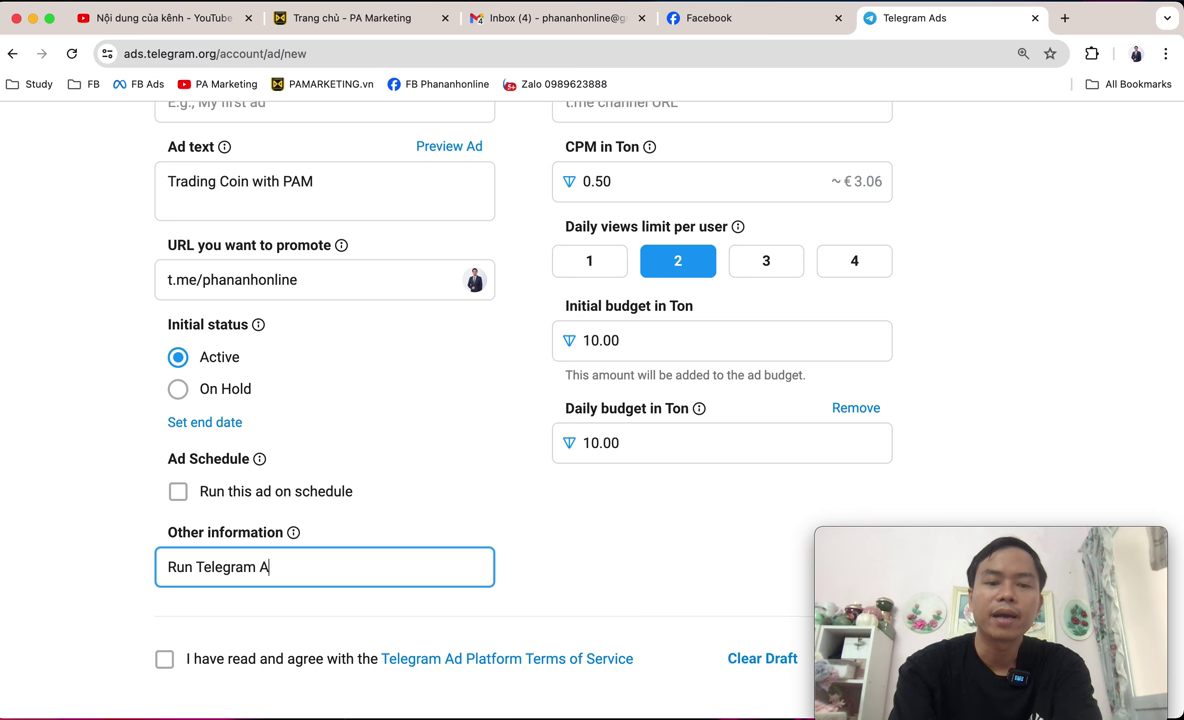
{"action": "type", "text": "ds With Phan Anh"}
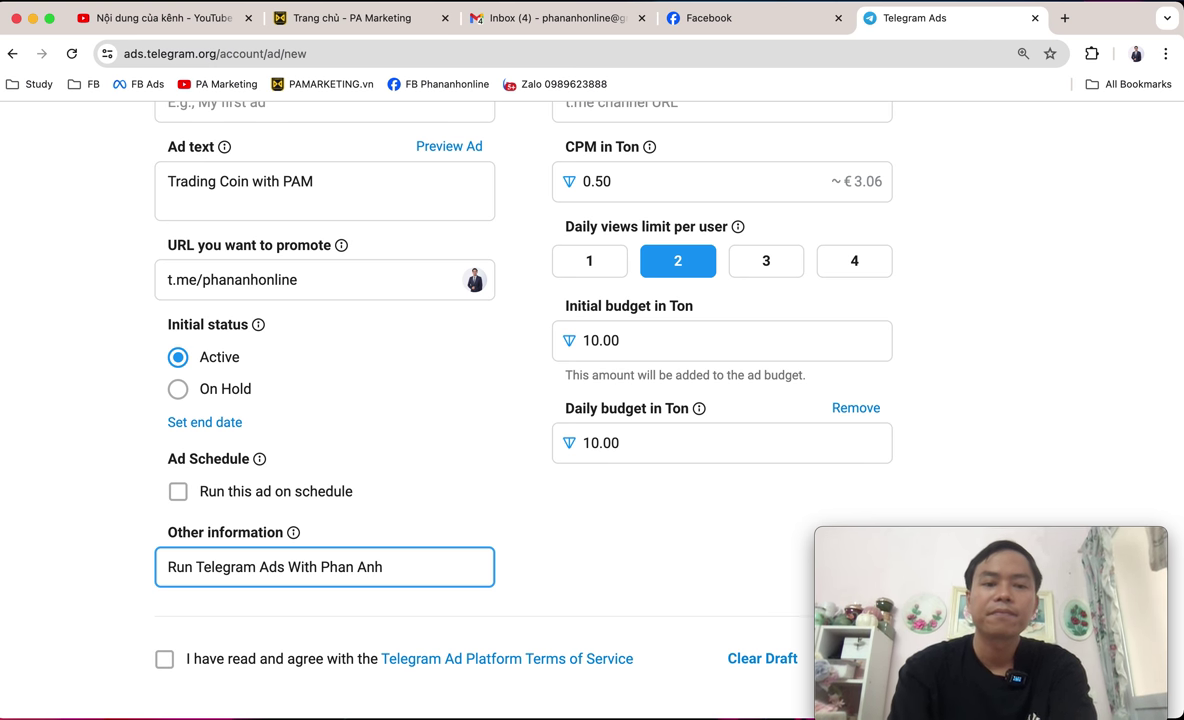
{"action": "left_click", "coordinate": [95, 545]}
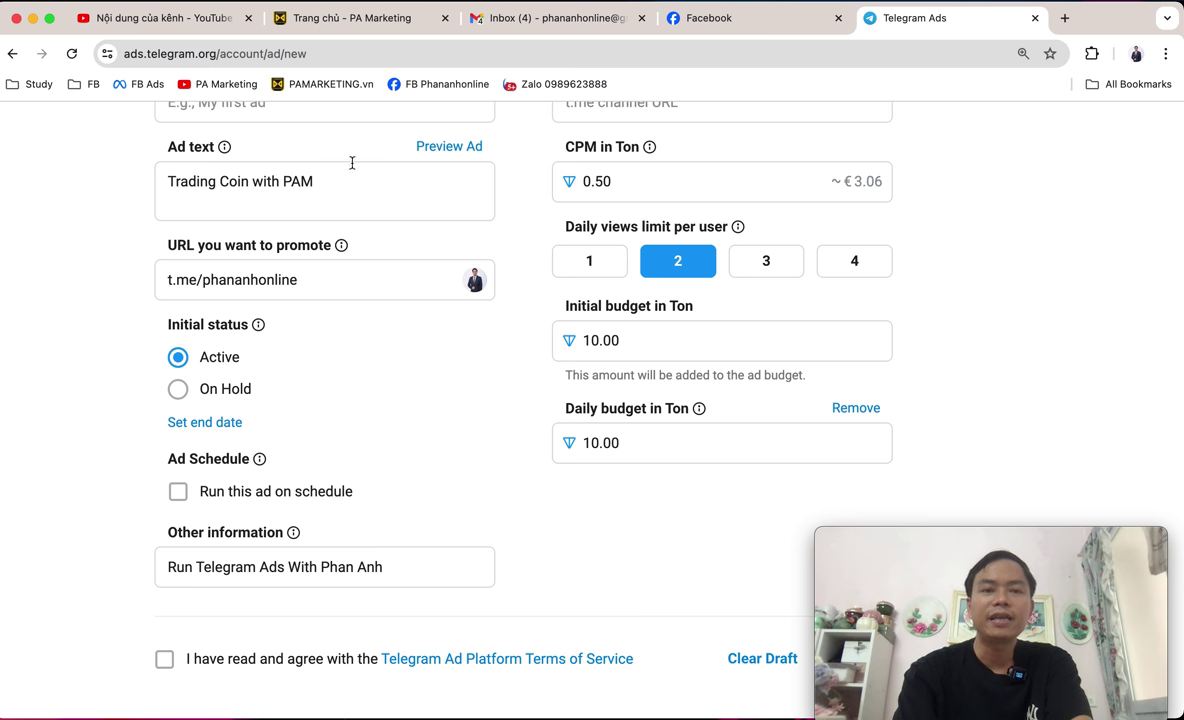
{"action": "left_click_drag", "start_coordinate": [359, 185], "coordinate": [43, 184]}
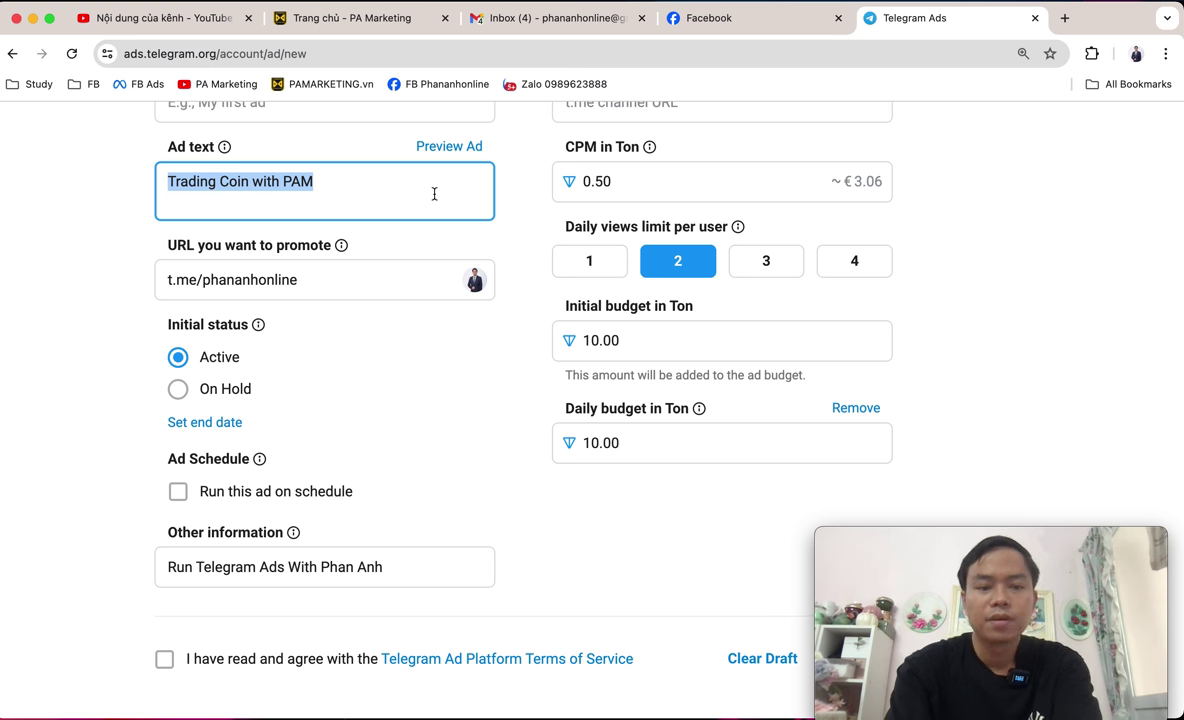
Type a first 'Run Successful!' draft into the ad text, fixing its misspellings.
{"action": "type", "text": "Ran"}
{"action": "key", "text": "BackSpace"}
{"action": "type", "text": "u"}
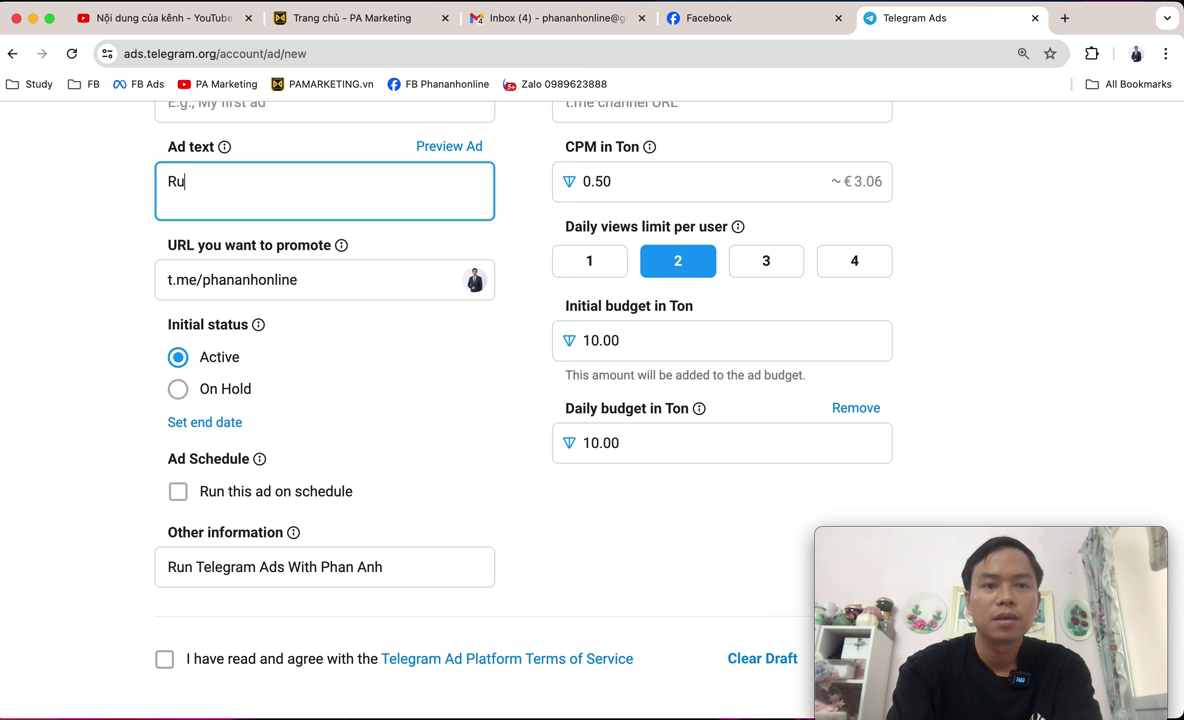
{"action": "type", "text": "n Succ"}
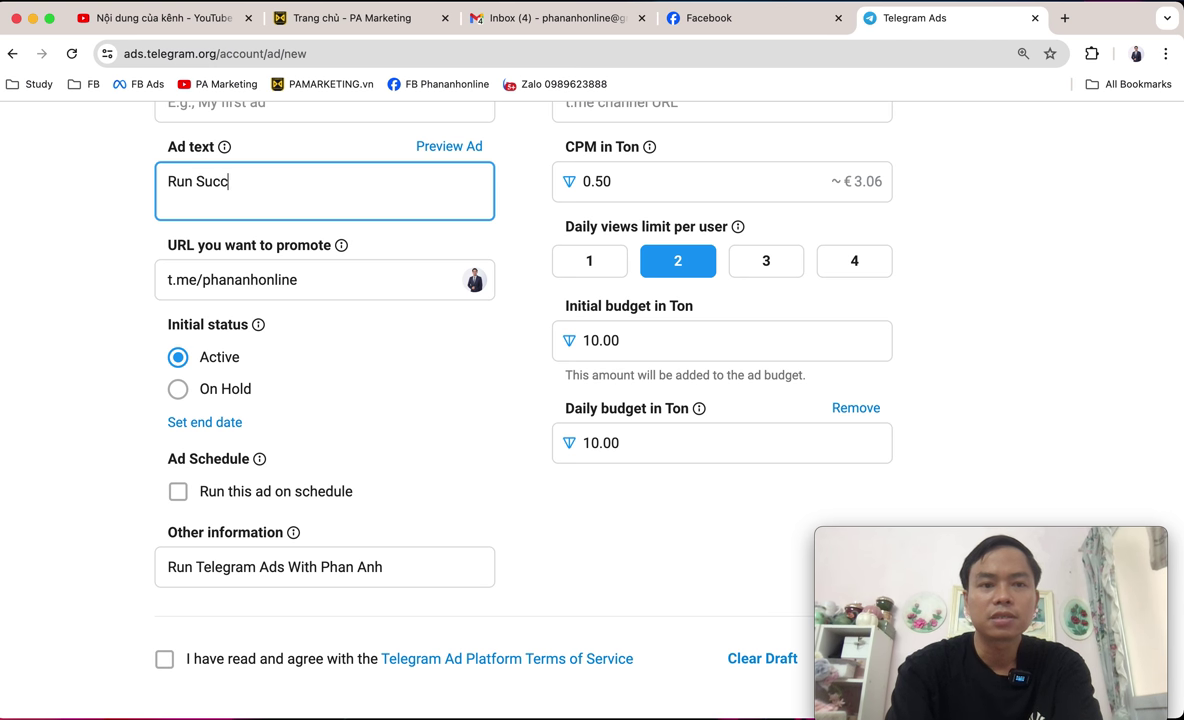
{"action": "type", "text": "essfull!"}
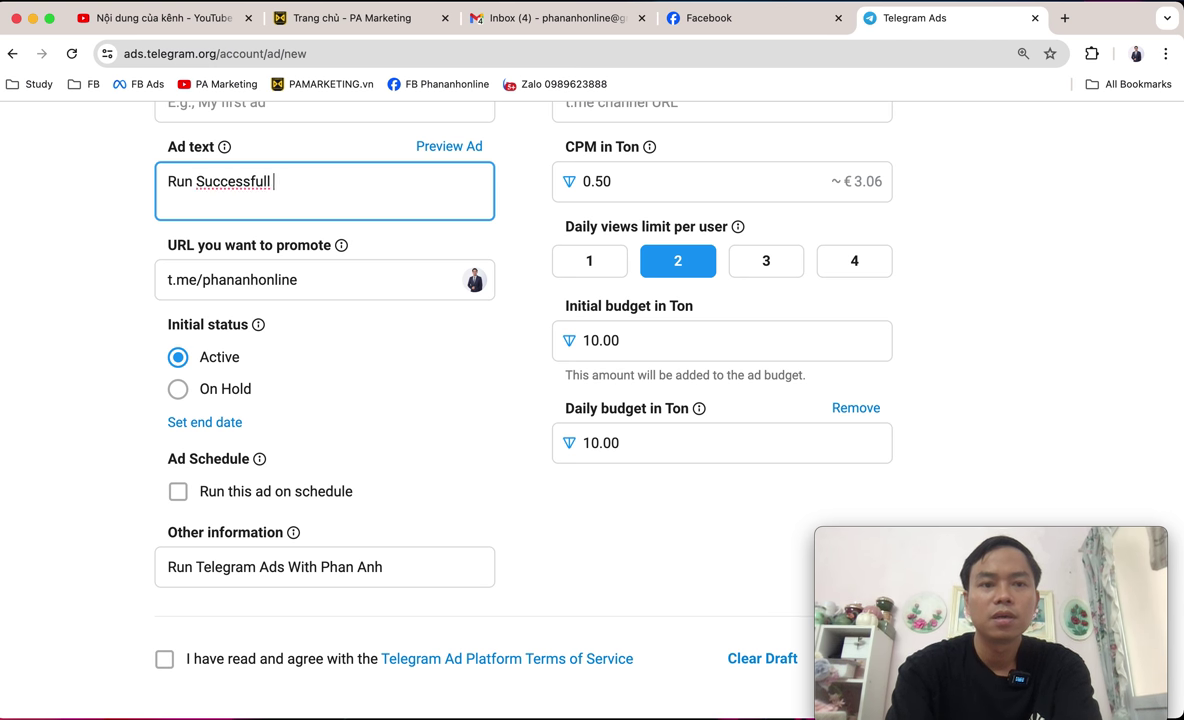
{"action": "key", "text": "BackSpace"}
{"action": "key", "text": "BackSpace"}
{"action": "key", "text": "BackSpace"}
{"action": "key", "text": "BackSpace"}
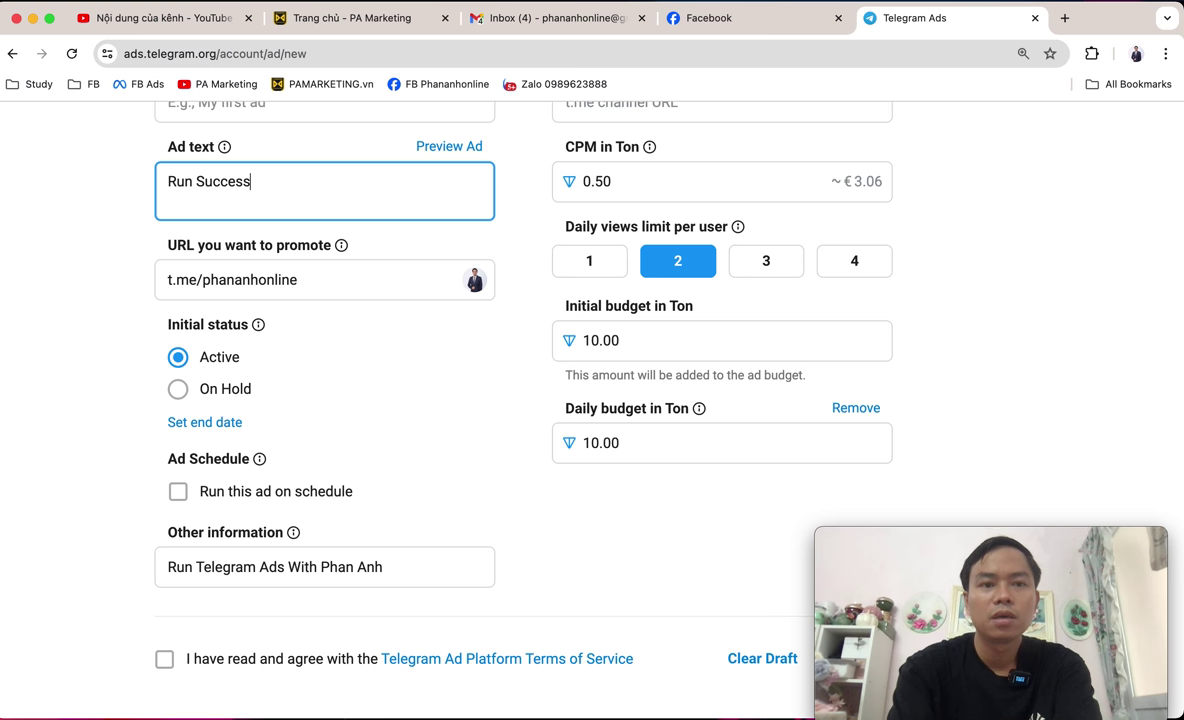
{"action": "key", "text": "BackSpace"}
{"action": "type", "text": "ful"}
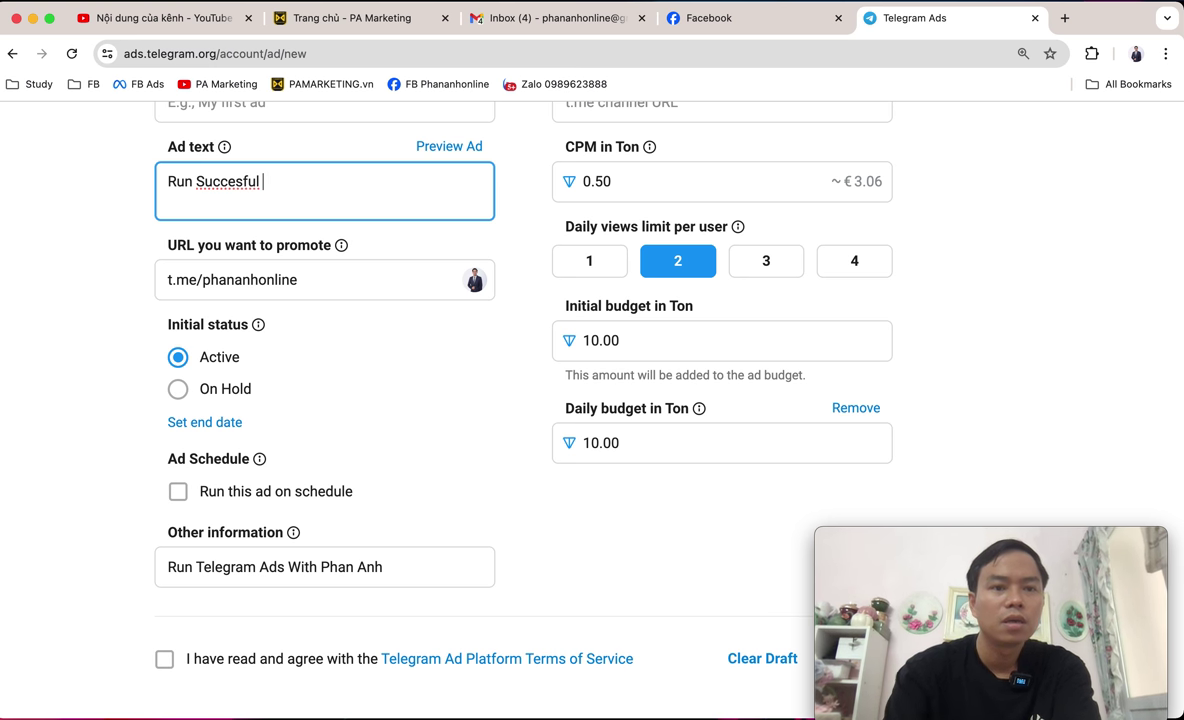
{"action": "key", "text": "Left"}
{"action": "key", "text": "Left"}
{"action": "key", "text": "Left"}
{"action": "key", "text": "Left"}
{"action": "key", "text": "Left"}
{"action": "key", "text": "Left"}
{"action": "key", "text": "BackSpace"}
{"action": "left_click", "coordinate": [222, 181]}
{"action": "type", "text": "s"}
{"action": "left_click", "coordinate": [331, 178]}
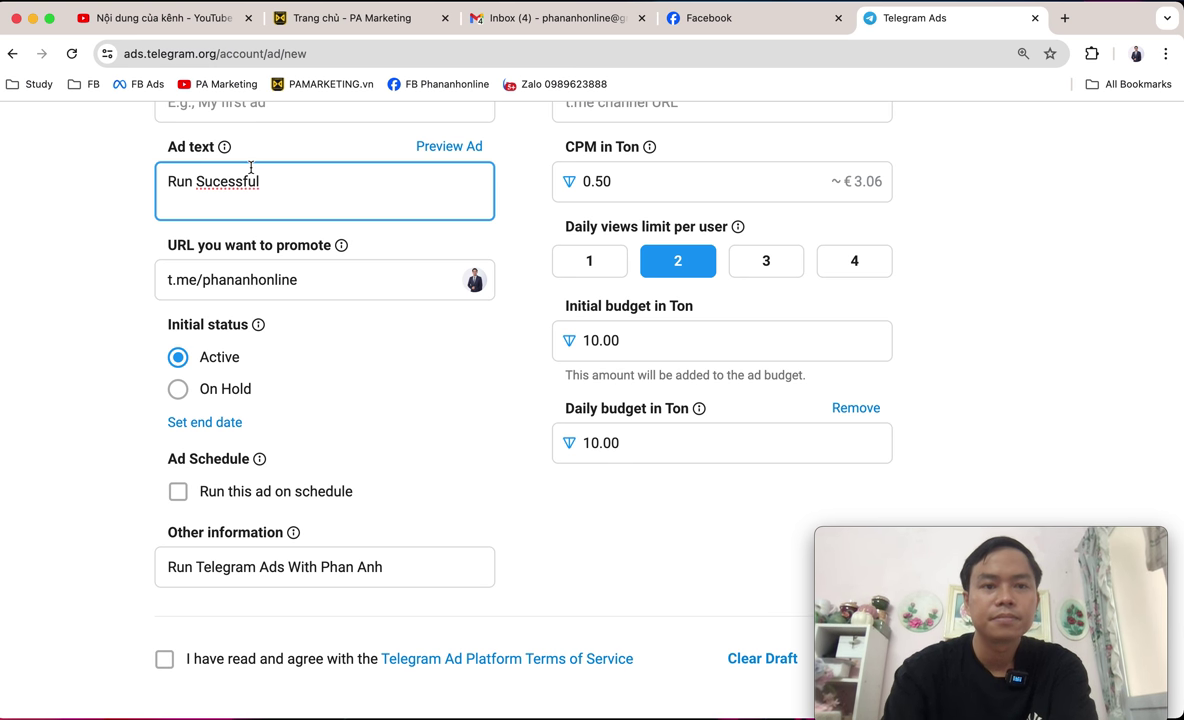
Rewrite the ad text to begin 'Run Telegram Ads'.
{"action": "left_click_drag", "start_coordinate": [201, 183], "coordinate": [165, 181]}
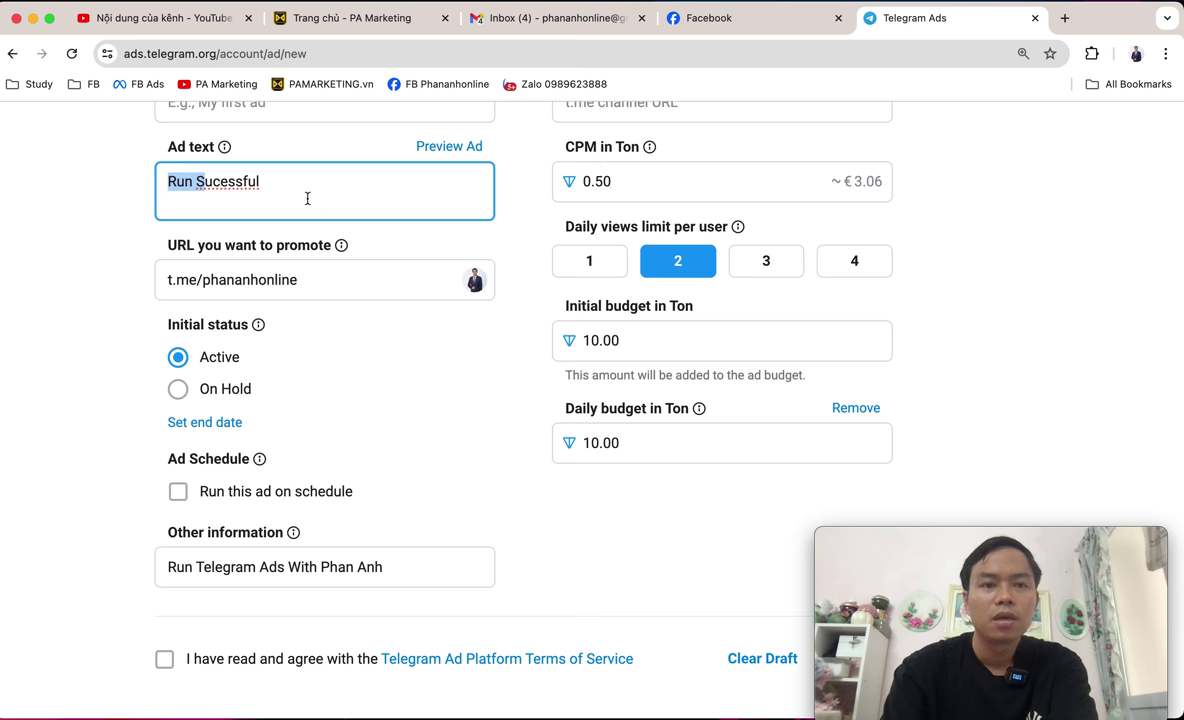
{"action": "left_click", "coordinate": [255, 180]}
{"action": "key", "text": "BackSpace"}
{"action": "key", "text": "BackSpace"}
{"action": "key", "text": "BackSpace"}
{"action": "key", "text": "BackSpace"}
{"action": "key", "text": "BackSpace"}
{"action": "key", "text": "BackSpace"}
{"action": "key", "text": "BackSpace"}
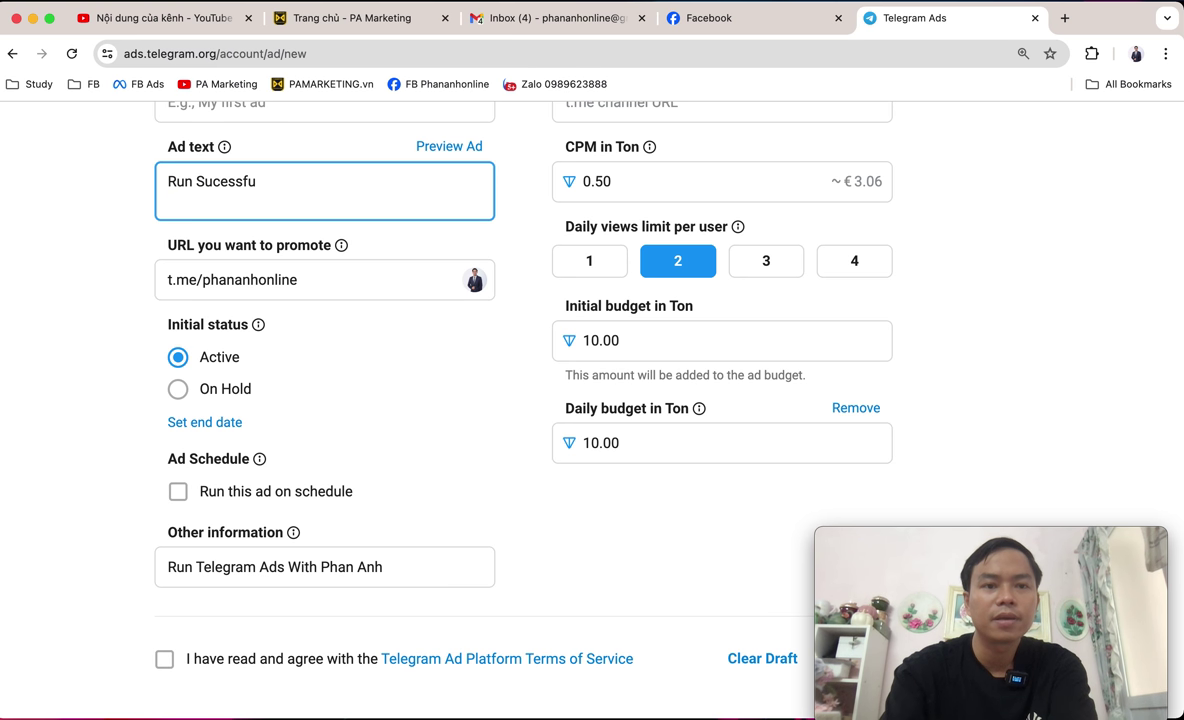
{"action": "key", "text": "BackSpace"}
{"action": "key", "text": "BackSpace"}
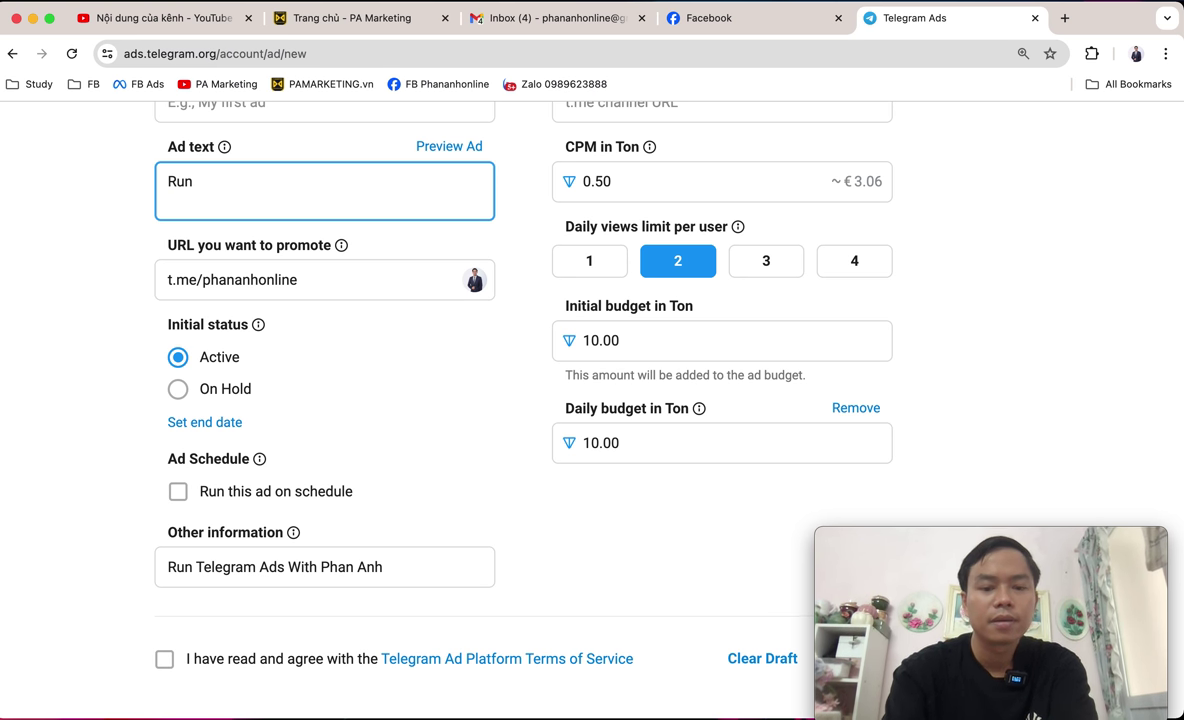
{"action": "type", "text": "Tel"}
{"action": "key", "text": "BackSpace"}
{"action": "key", "text": "BackSpace"}
{"action": "key", "text": "BackSpace"}
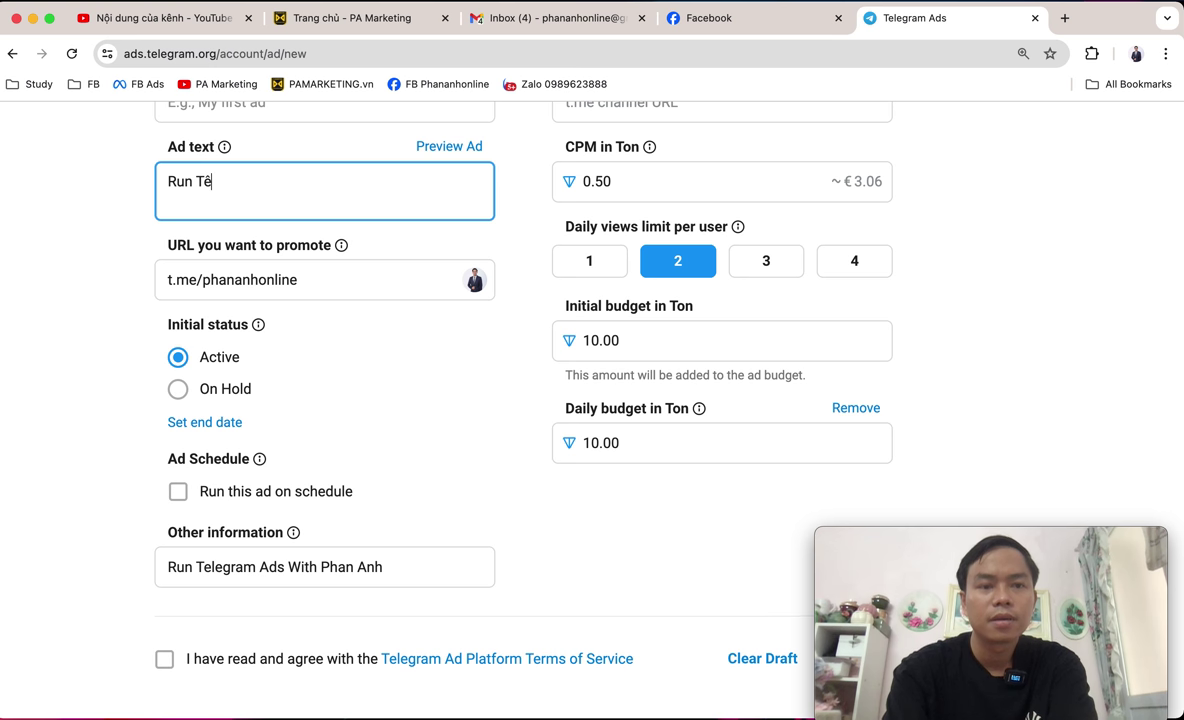
{"action": "type", "text": "elegram Ads"}
{"action": "key", "text": "BackSpace"}
{"action": "key", "text": "BackSpace"}
{"action": "type", "text": "Ads PRo"}
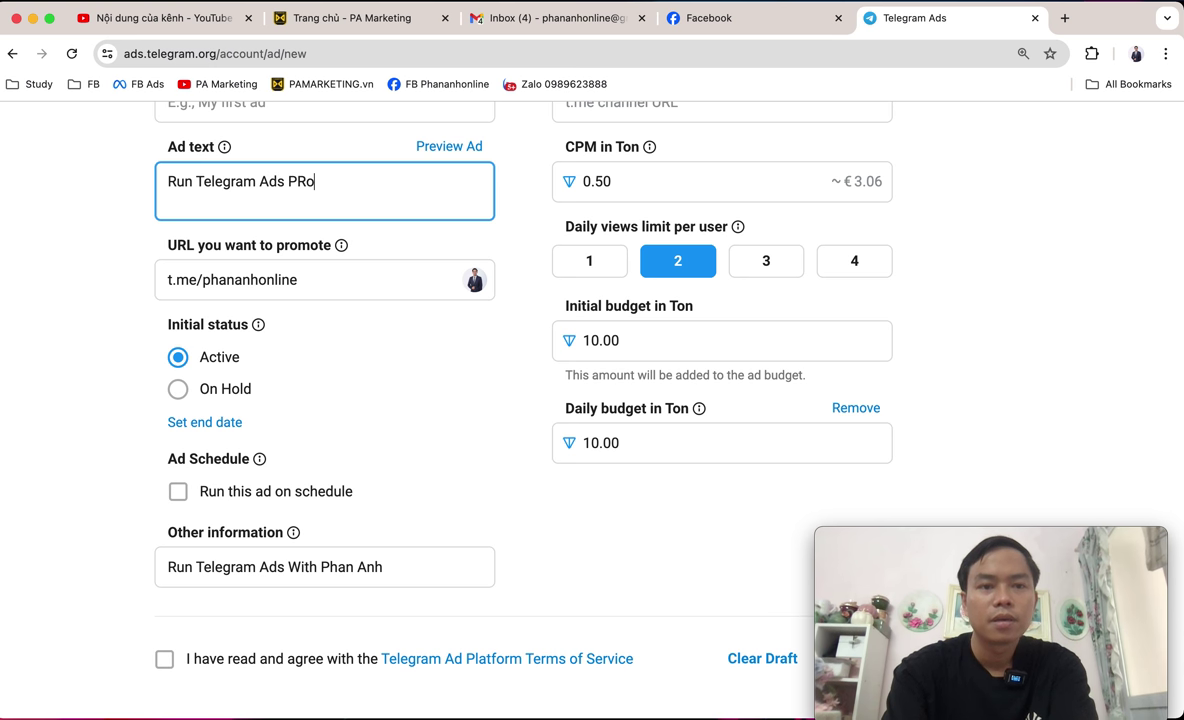
Finish the ad text with 'Professional with PA Marketing and Make Profit Huge'.
{"action": "key", "text": "BackSpace"}
{"action": "key", "text": "BackSpace"}
{"action": "type", "text": "rofes"}
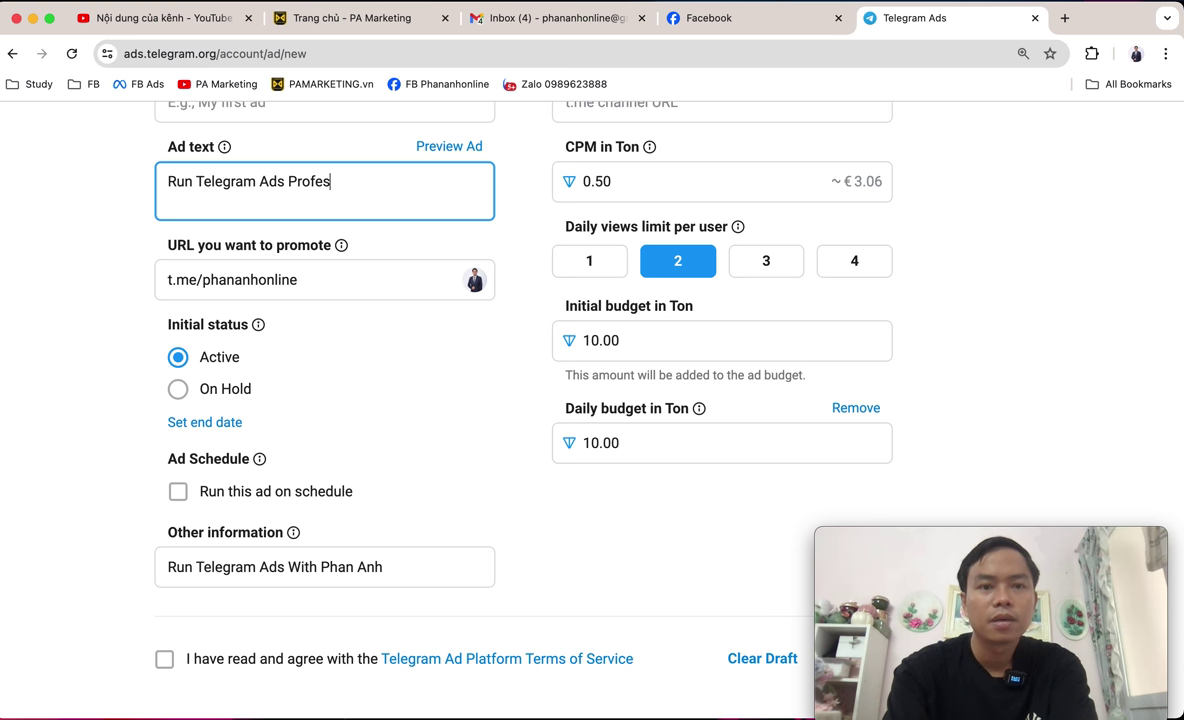
{"action": "type", "text": "sional wit"}
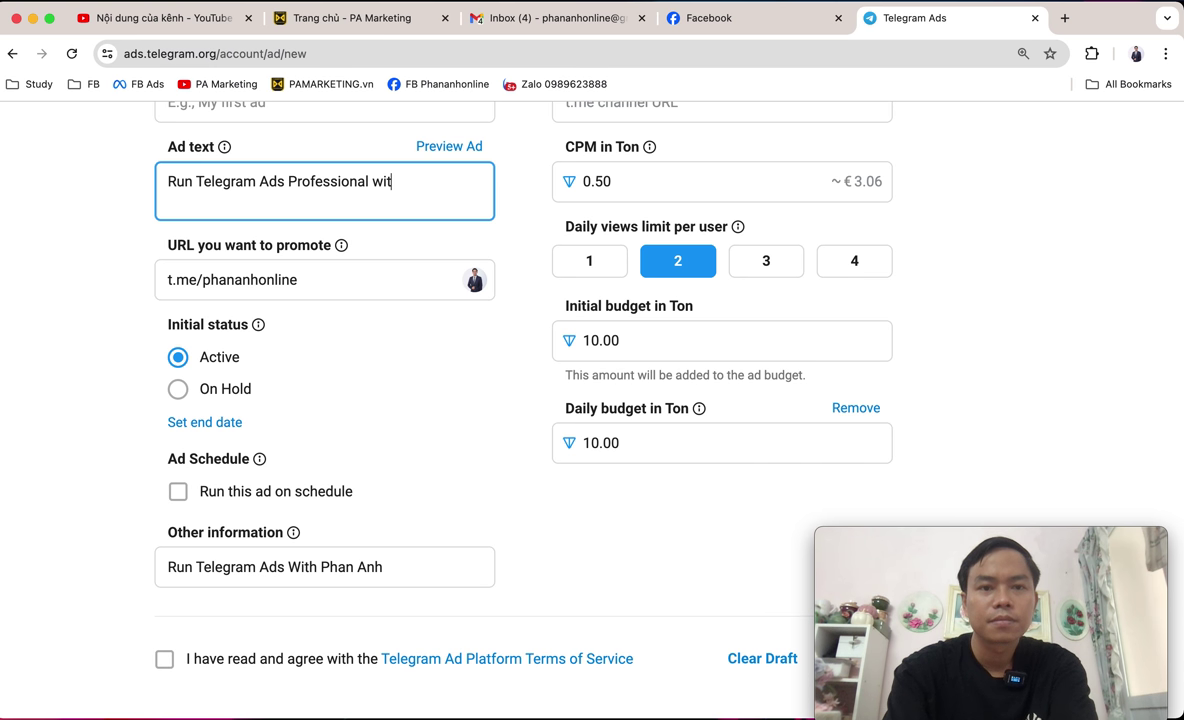
{"action": "type", "text": "h PA Market"}
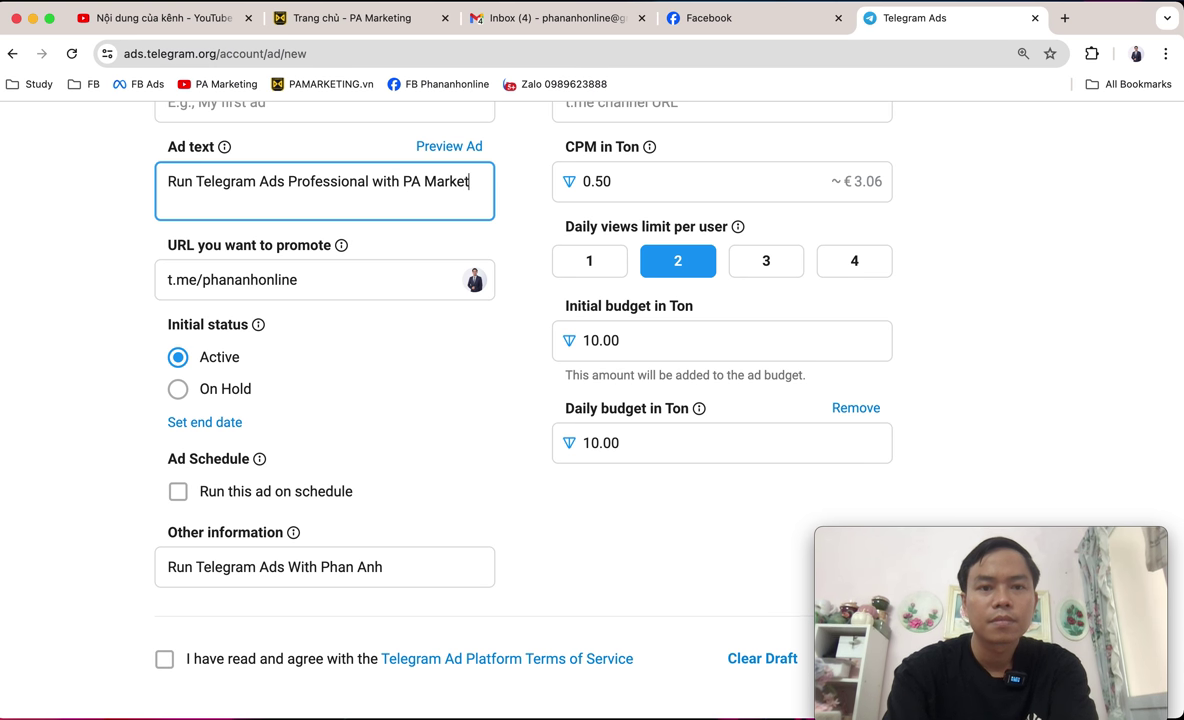
{"action": "type", "text": "ing and m"}
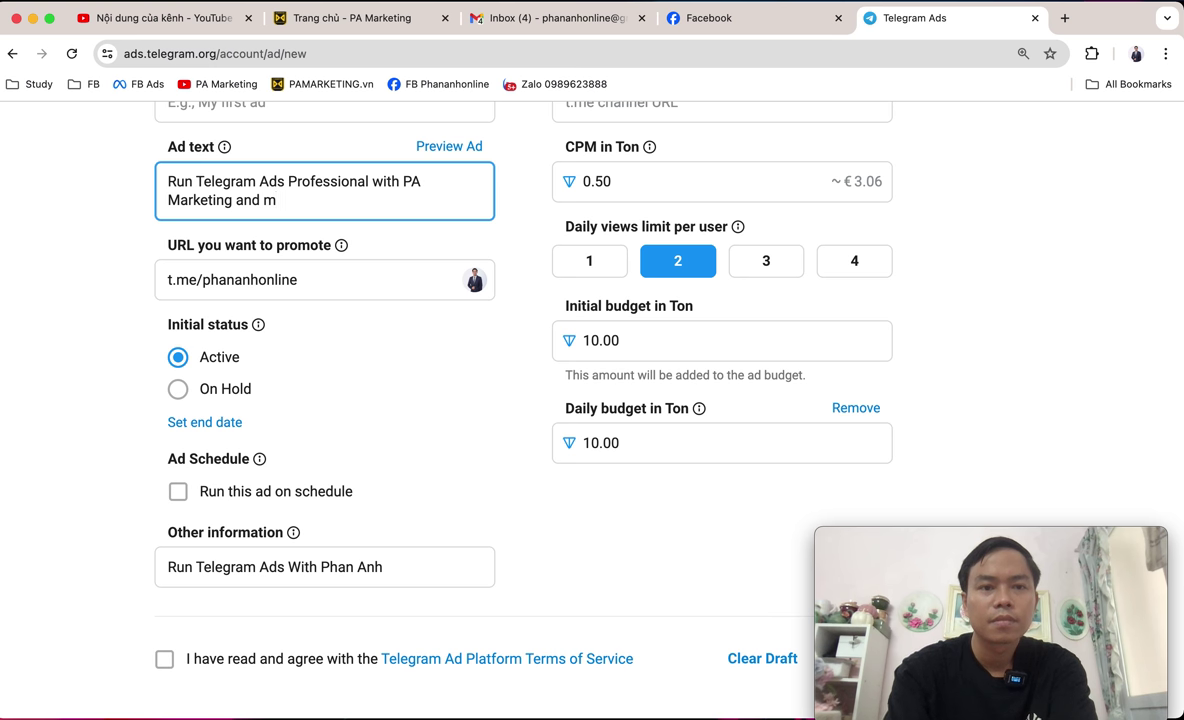
{"action": "key", "text": "BackSpace"}
{"action": "type", "text": "Make"}
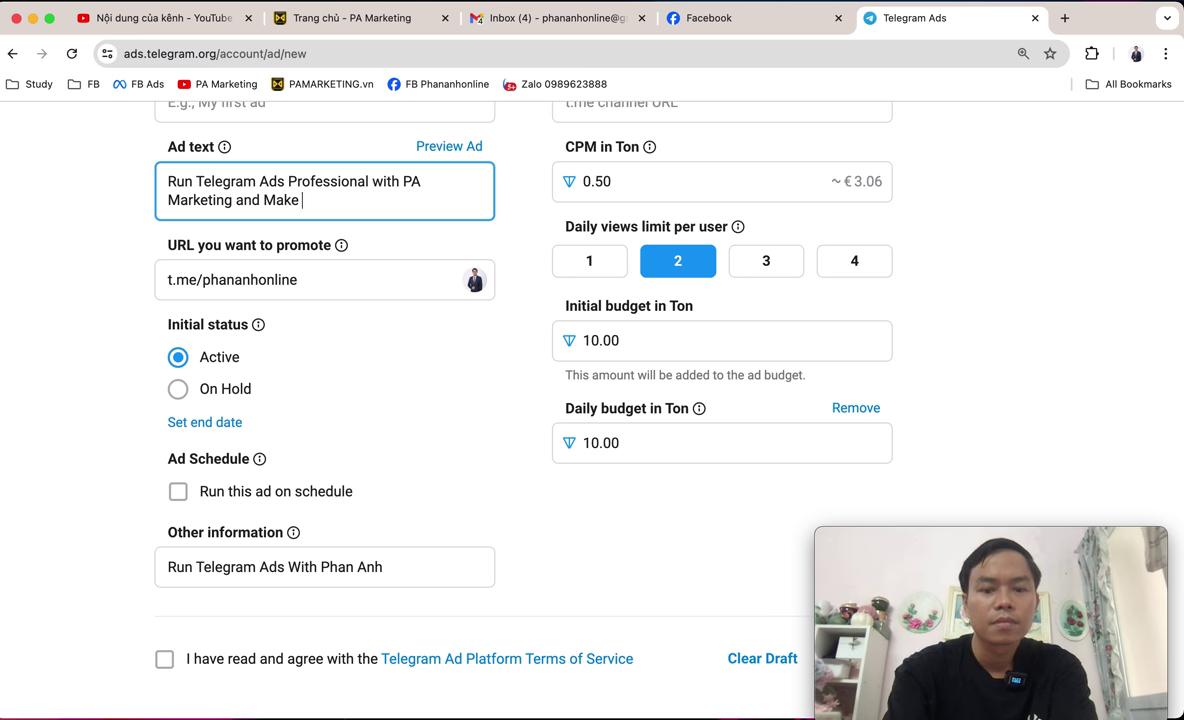
{"action": "type", "text": " B"}
{"action": "key", "text": "BackSpace"}
{"action": "type", "text": "Profit"}
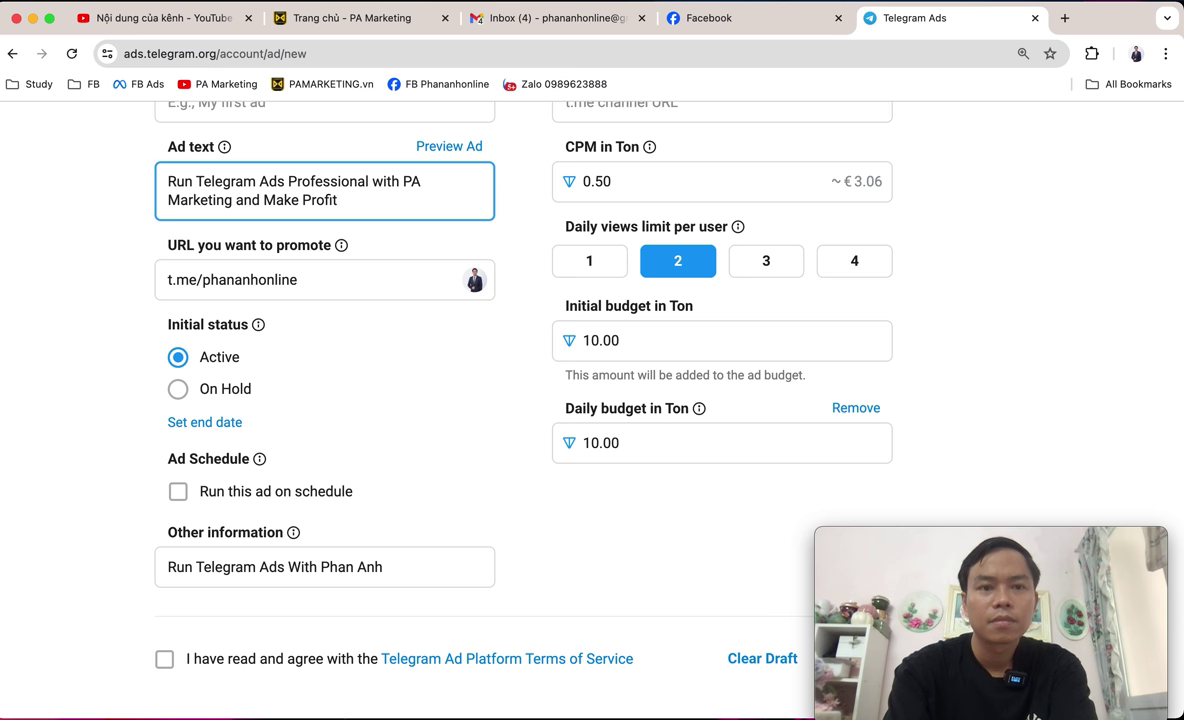
{"action": "type", "text": " Huge"}
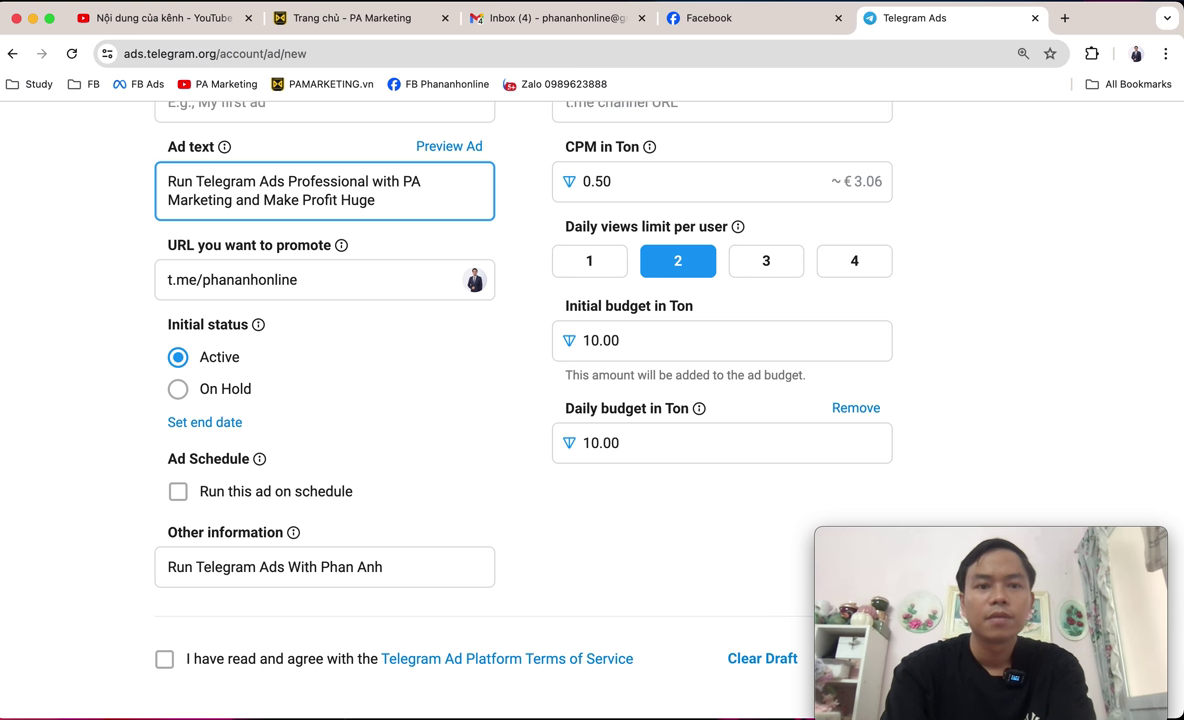
{"action": "left_click", "coordinate": [74, 314]}
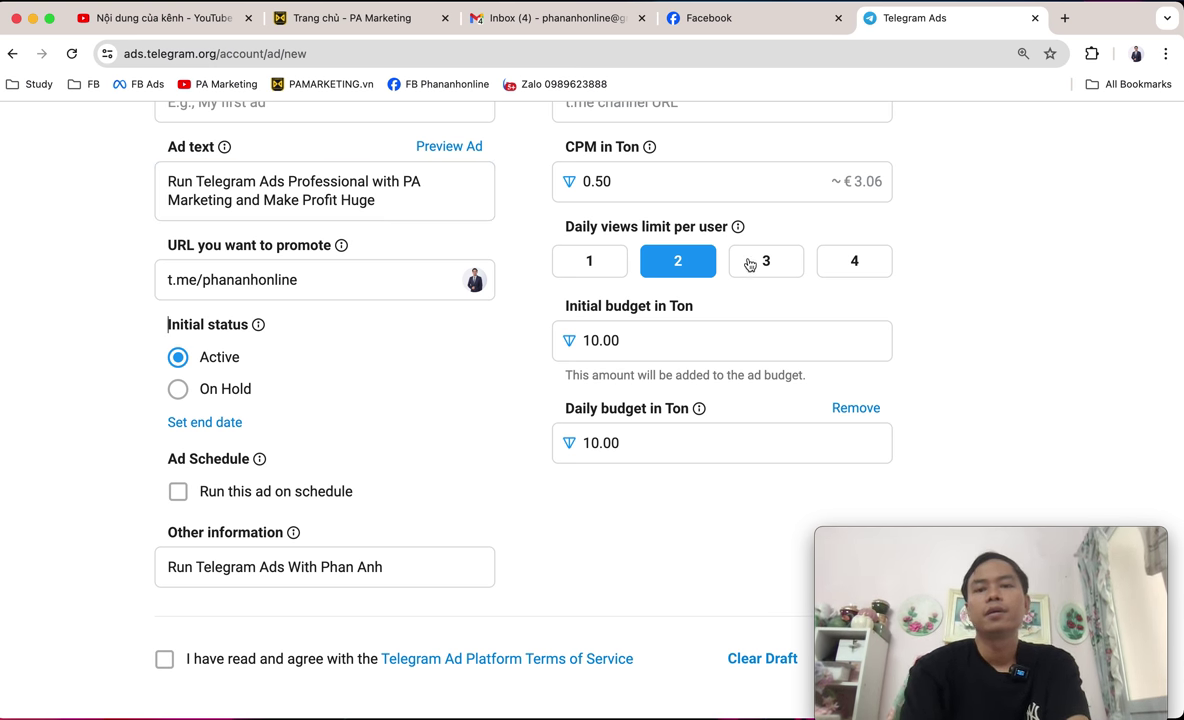
Review the channel targeting section, zooming the page in and back out.
{"action": "scroll", "coordinate": [751, 262], "scroll_direction": "up", "scroll_amount": 2}
{"action": "scroll", "coordinate": [748, 260], "scroll_direction": "down", "scroll_amount": 2}
{"action": "scroll", "coordinate": [748, 262], "scroll_direction": "up", "scroll_amount": 4}
{"action": "scroll", "coordinate": [669, 188], "scroll_direction": "down", "scroll_amount": 3}
{"action": "scroll", "coordinate": [632, 162], "scroll_direction": "up", "scroll_amount": 3}
{"action": "scroll", "coordinate": [632, 162], "scroll_direction": "down", "scroll_amount": 1}
{"action": "left_click_drag", "start_coordinate": [524, 258], "coordinate": [767, 272]}
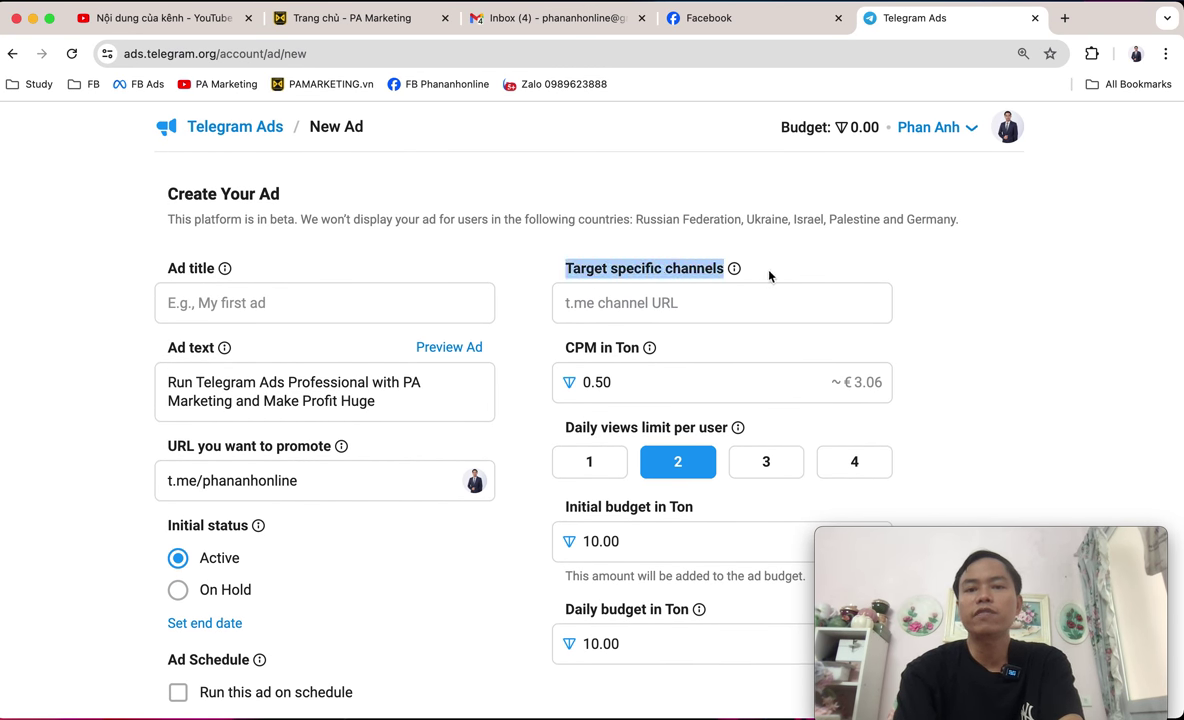
{"action": "key", "text": "super+plus"}
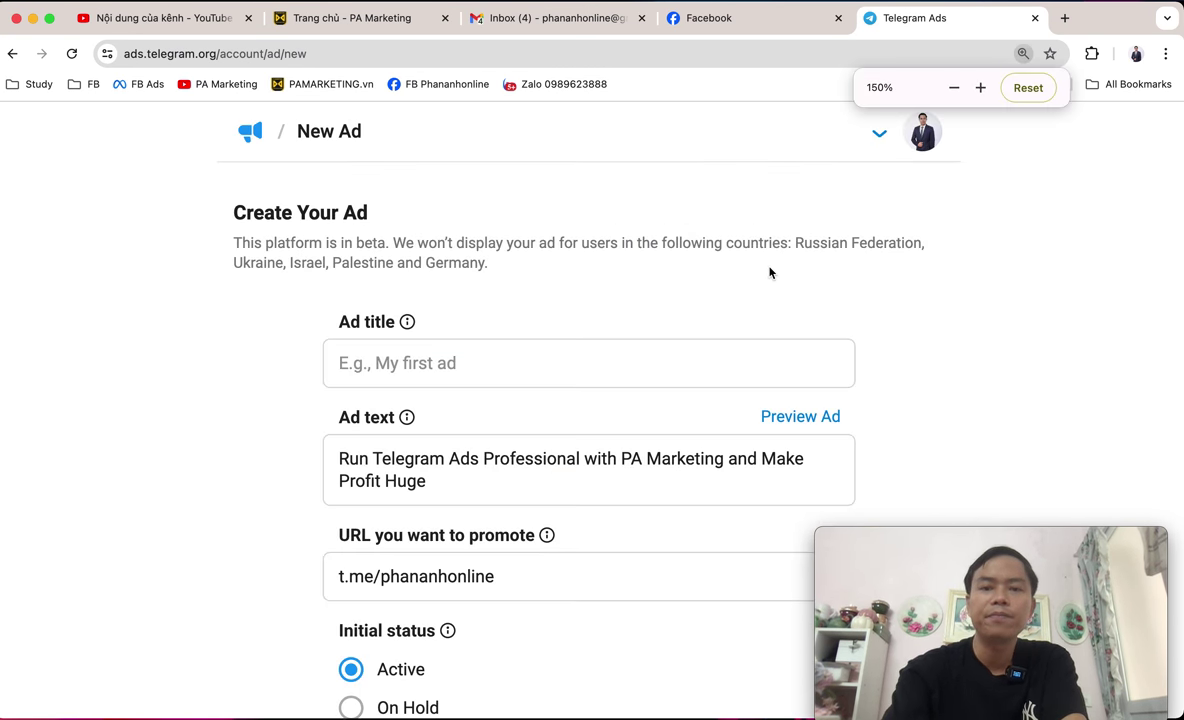
{"action": "key", "text": "super+minus"}
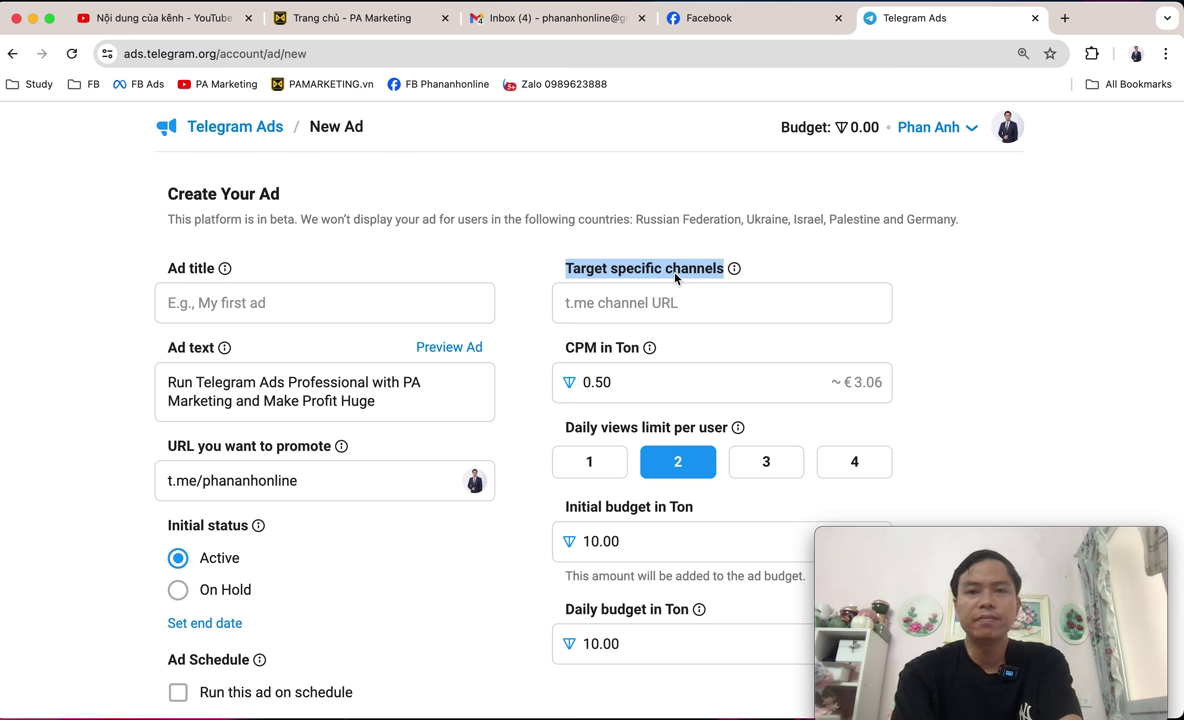
Enter t.me/bitcoin in Target specific channels so it resolves to the Bitcoin chip.
{"action": "left_click", "coordinate": [724, 307]}
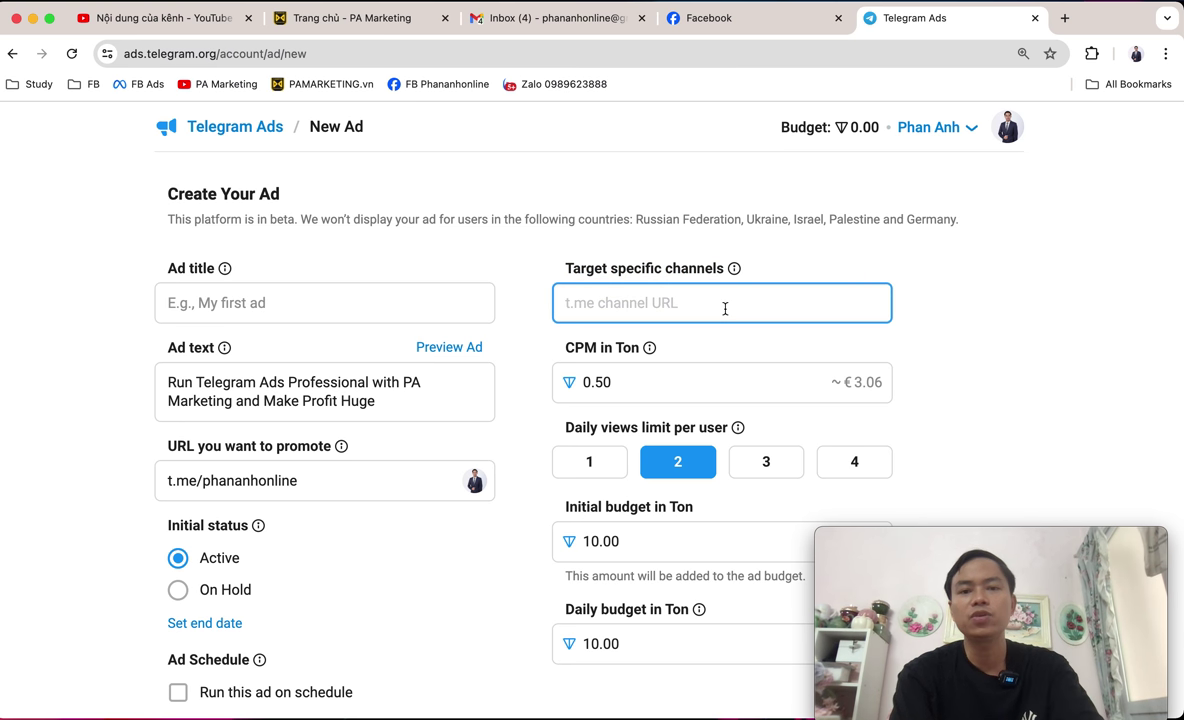
{"action": "type", "text": "t."}
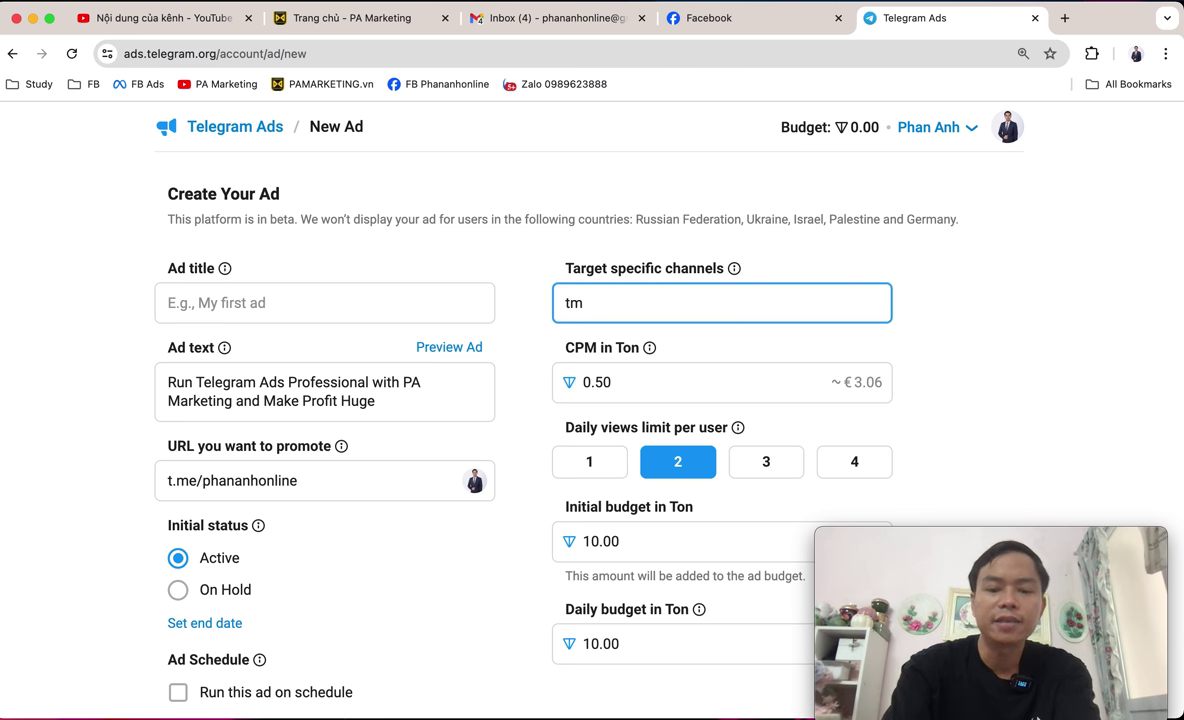
{"action": "type", "text": "r"}
{"action": "key", "text": "BackSpace"}
{"action": "type", "text": "me"}
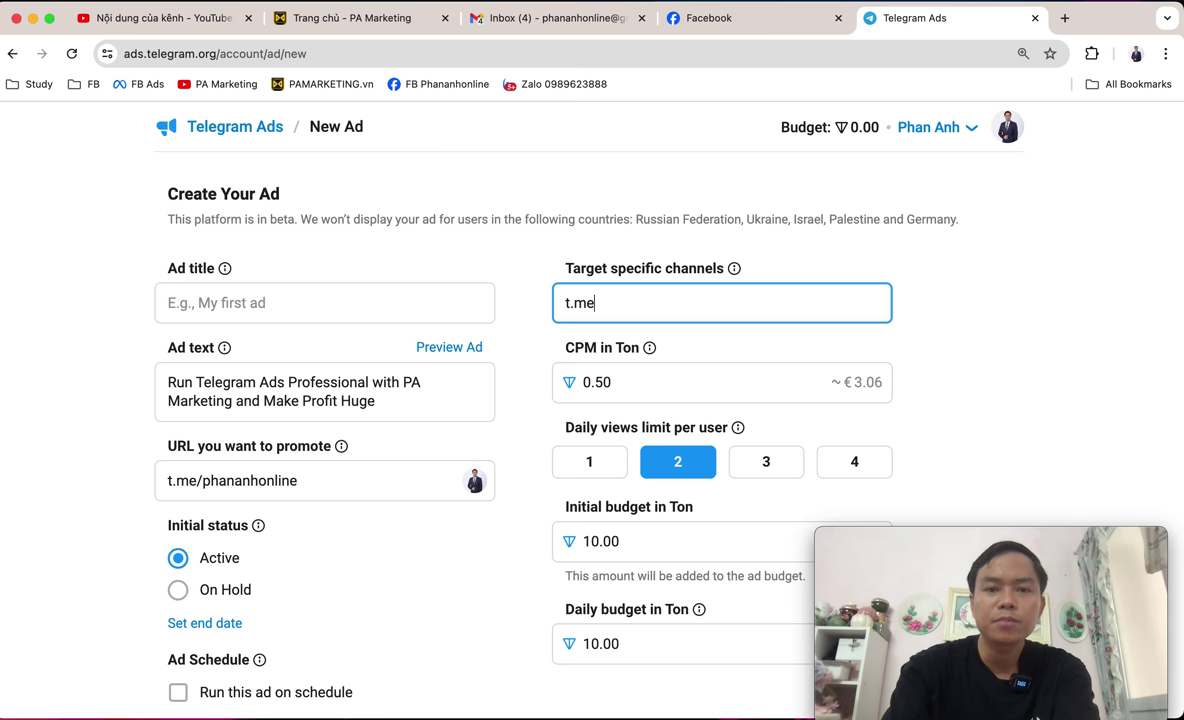
{"action": "type", "text": "/bitcoin"}
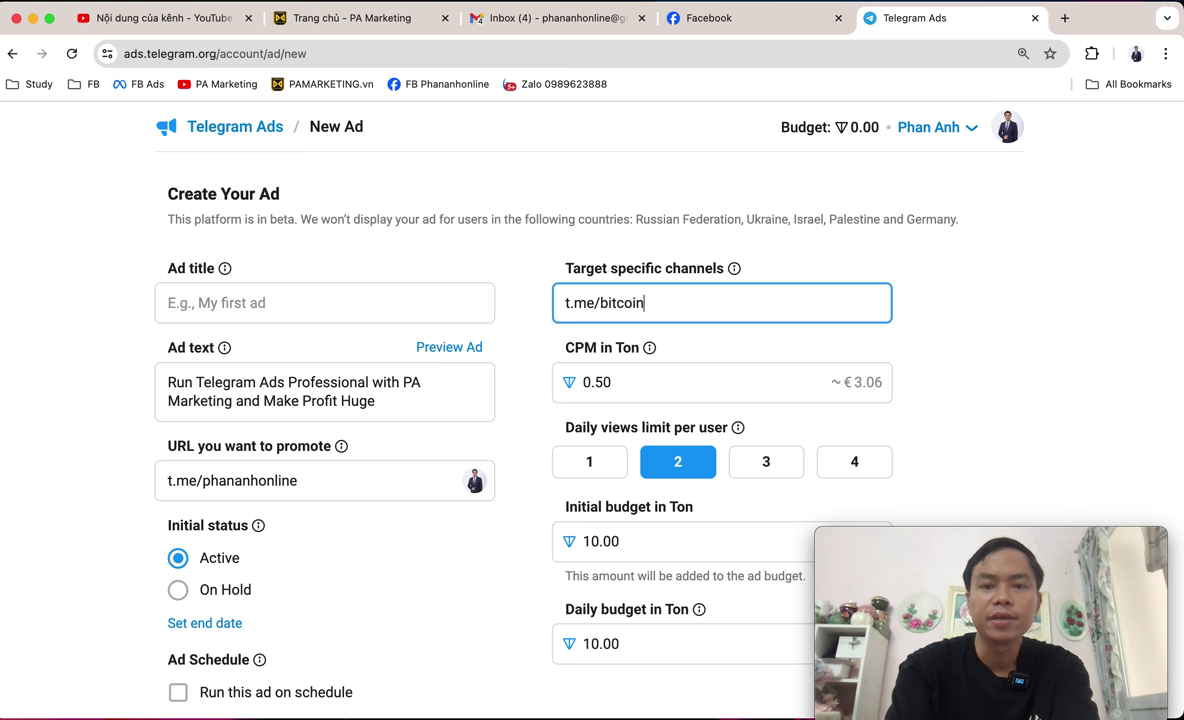
{"action": "key", "text": "Tab"}
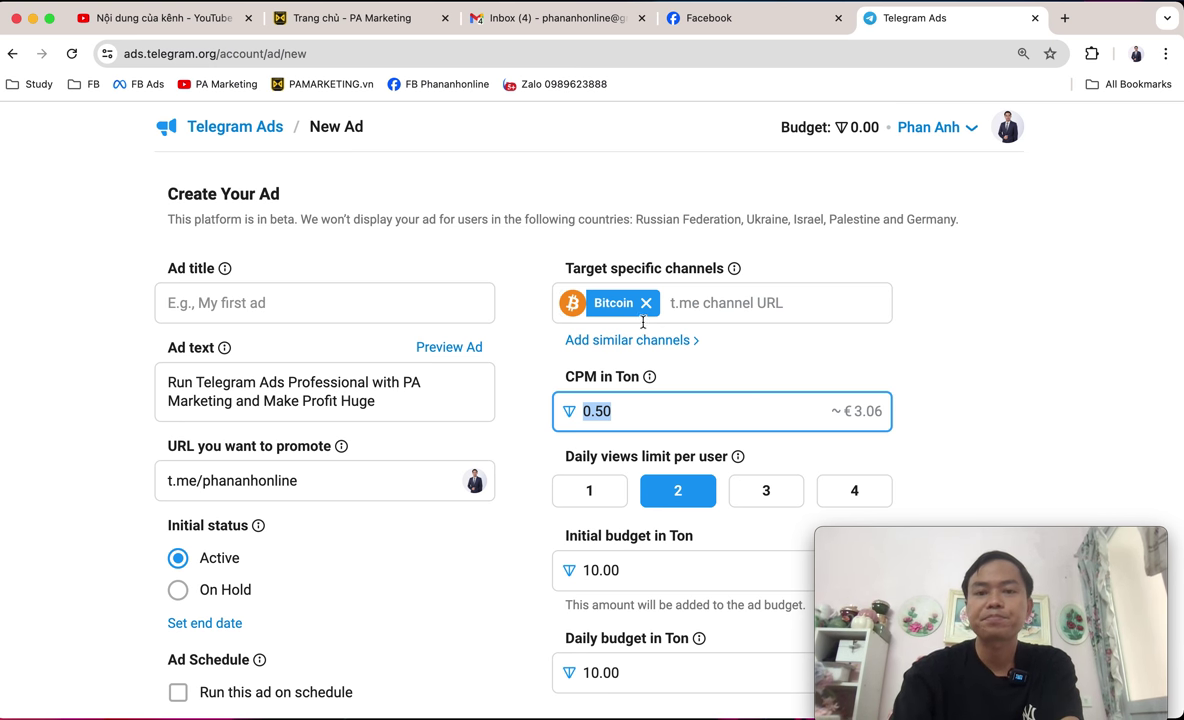
Check for channels similar to Bitcoin, then add t.me/toncoin as the TON Community target.
{"action": "left_click", "coordinate": [650, 342]}
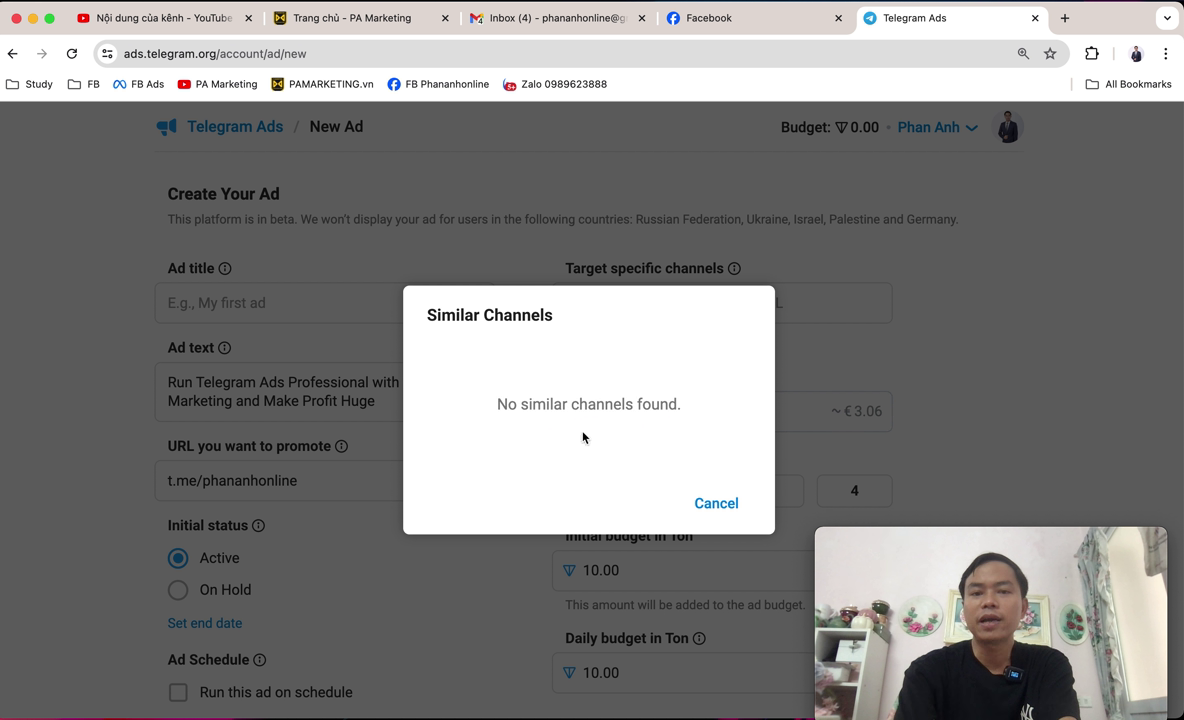
{"action": "left_click", "coordinate": [708, 512]}
{"action": "left_click", "coordinate": [789, 302]}
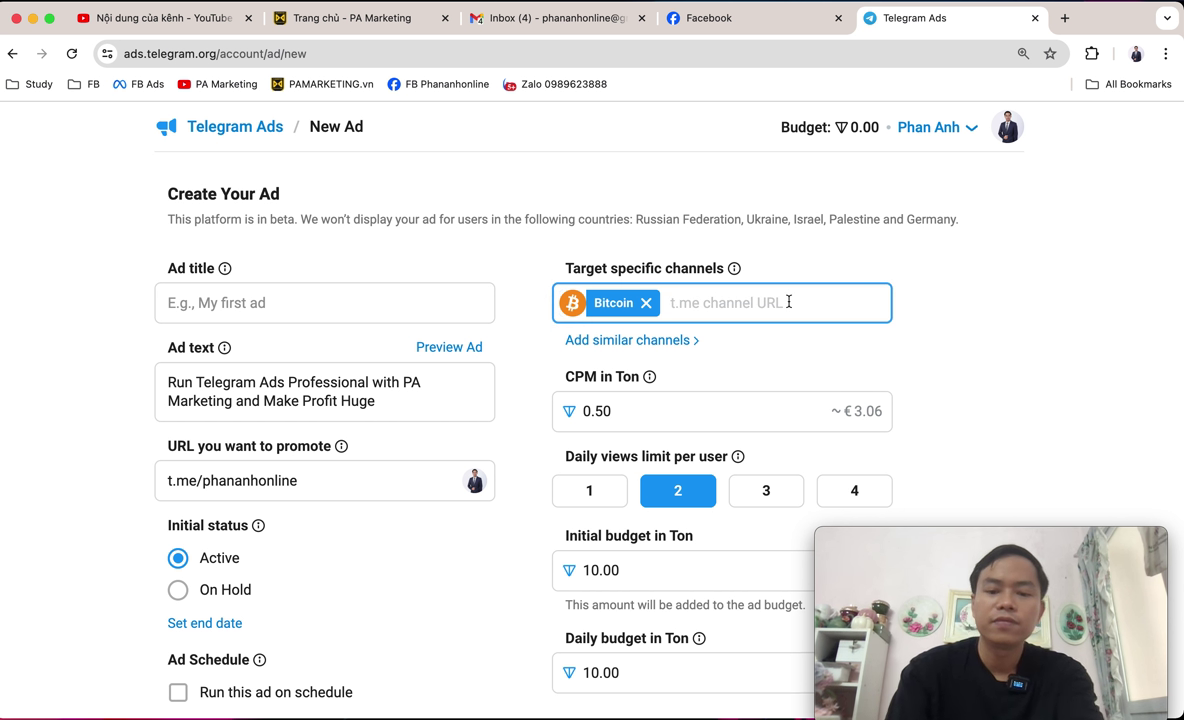
{"action": "type", "text": "t.me/"}
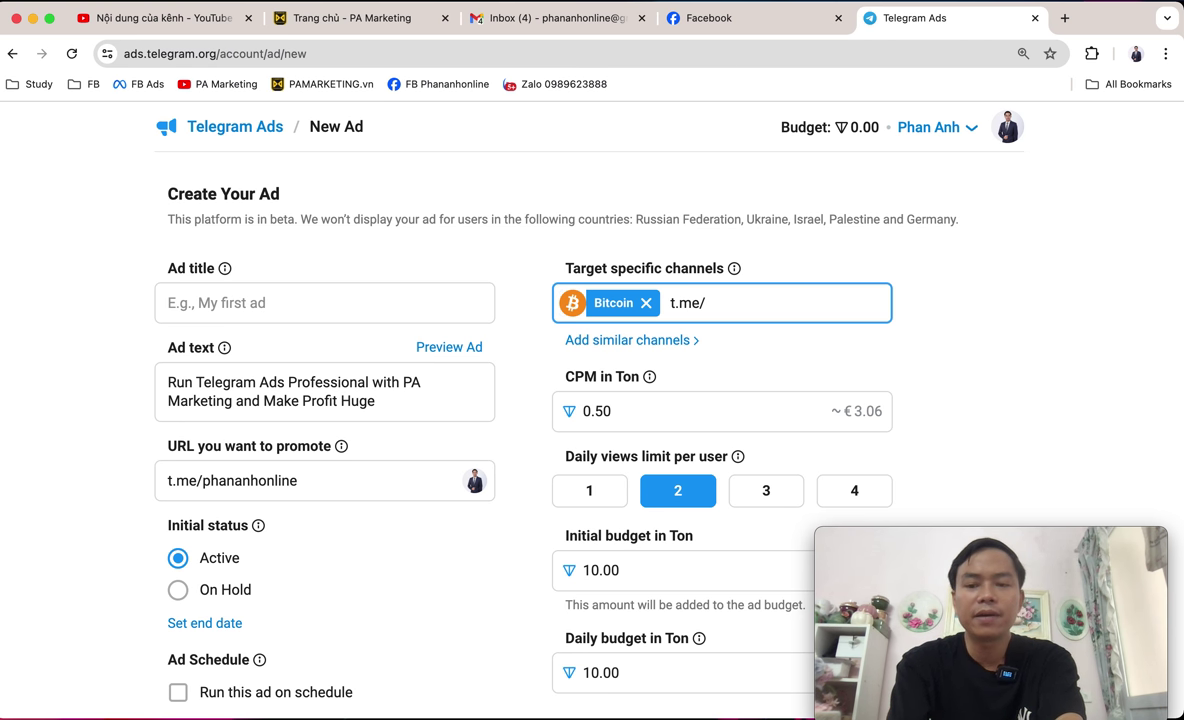
{"action": "type", "text": "ton"}
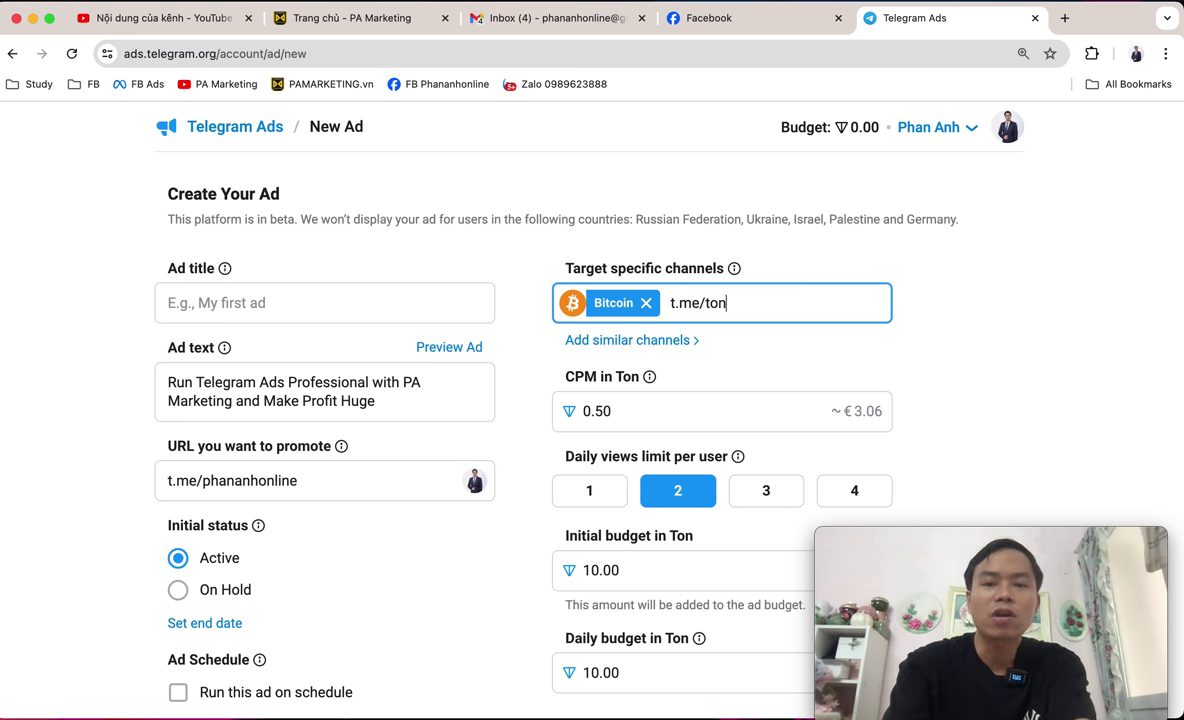
{"action": "type", "text": "coin"}
{"action": "key", "text": "Tab"}
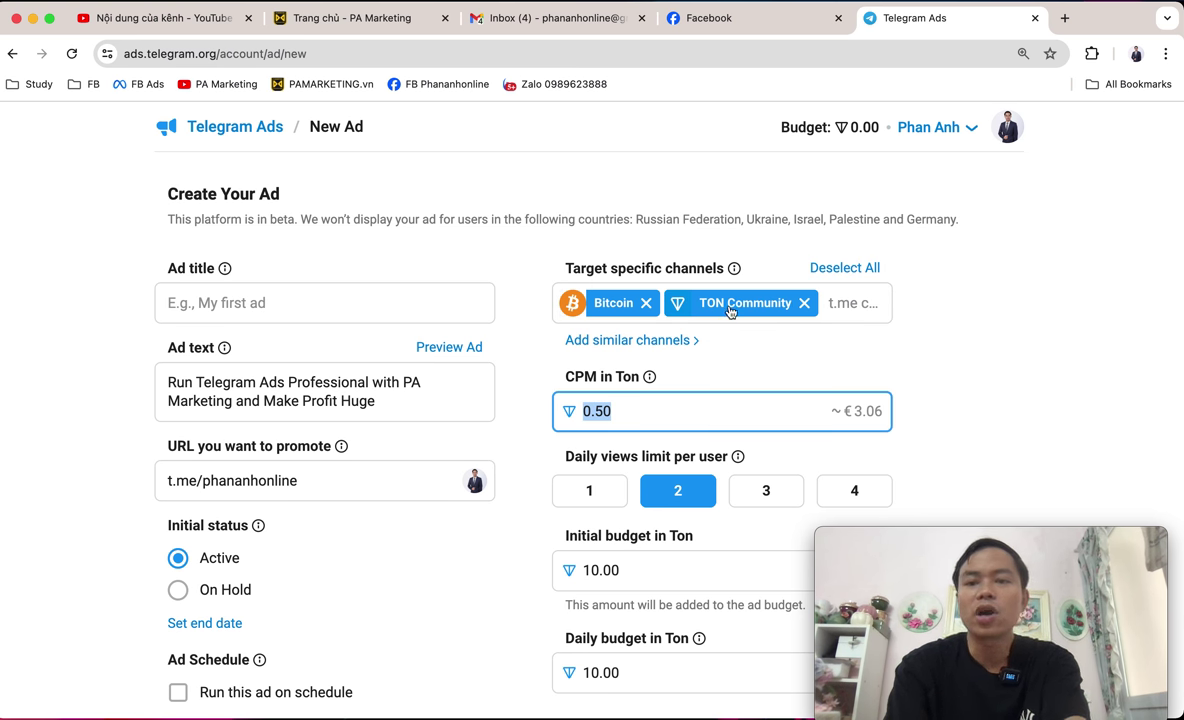
{"action": "scroll", "coordinate": [857, 348], "scroll_direction": "down", "scroll_amount": 1}
{"action": "scroll", "coordinate": [722, 368], "scroll_direction": "down", "scroll_amount": 1}
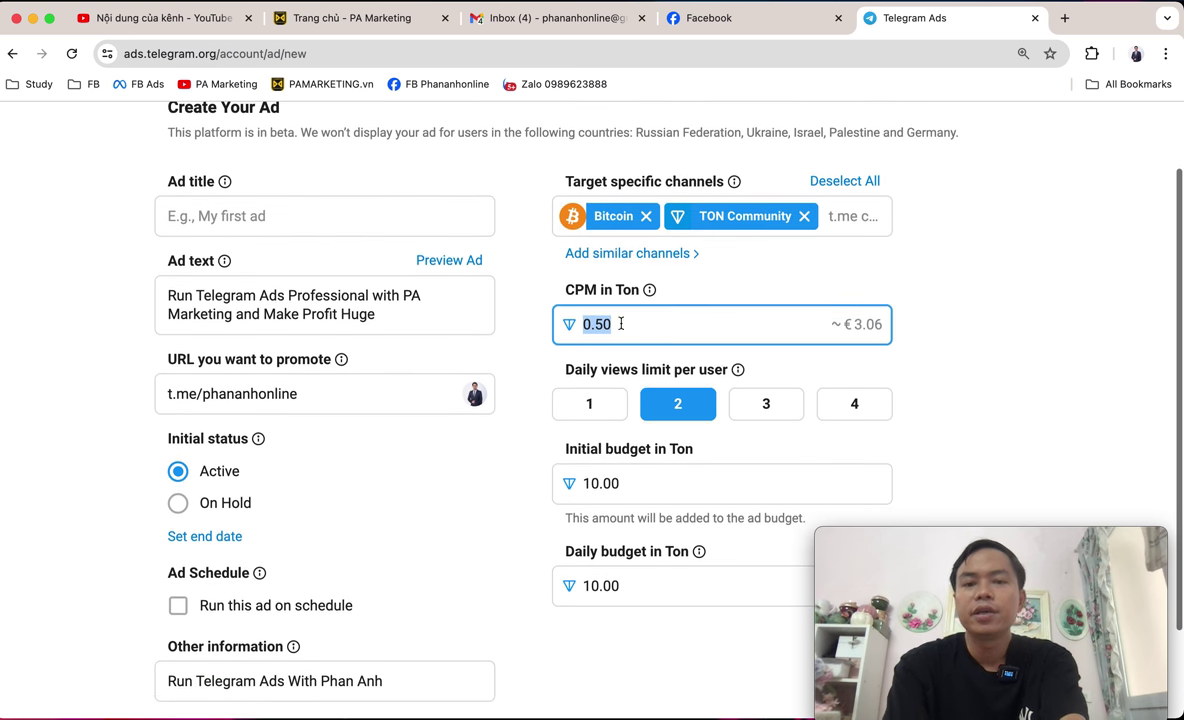
{"action": "left_click_drag", "start_coordinate": [565, 292], "coordinate": [631, 297]}
{"action": "left_click", "coordinate": [781, 272]}
{"action": "scroll", "coordinate": [743, 283], "scroll_direction": "down", "scroll_amount": 1}
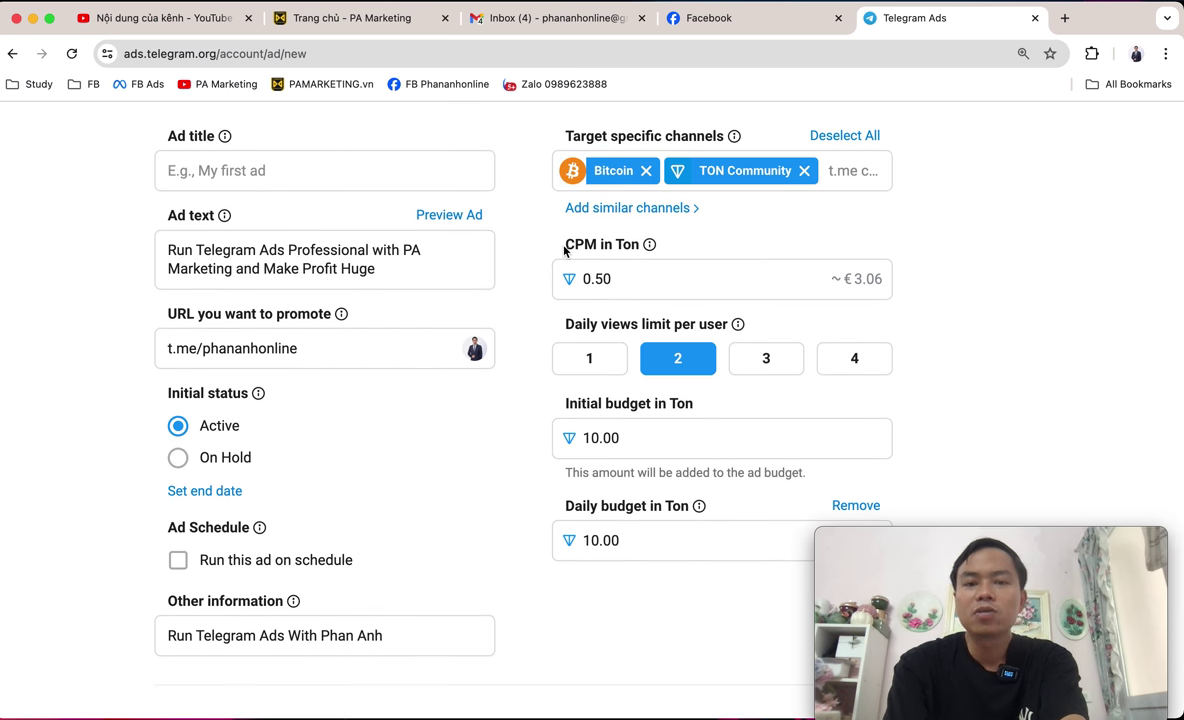
{"action": "left_click_drag", "start_coordinate": [565, 250], "coordinate": [598, 252]}
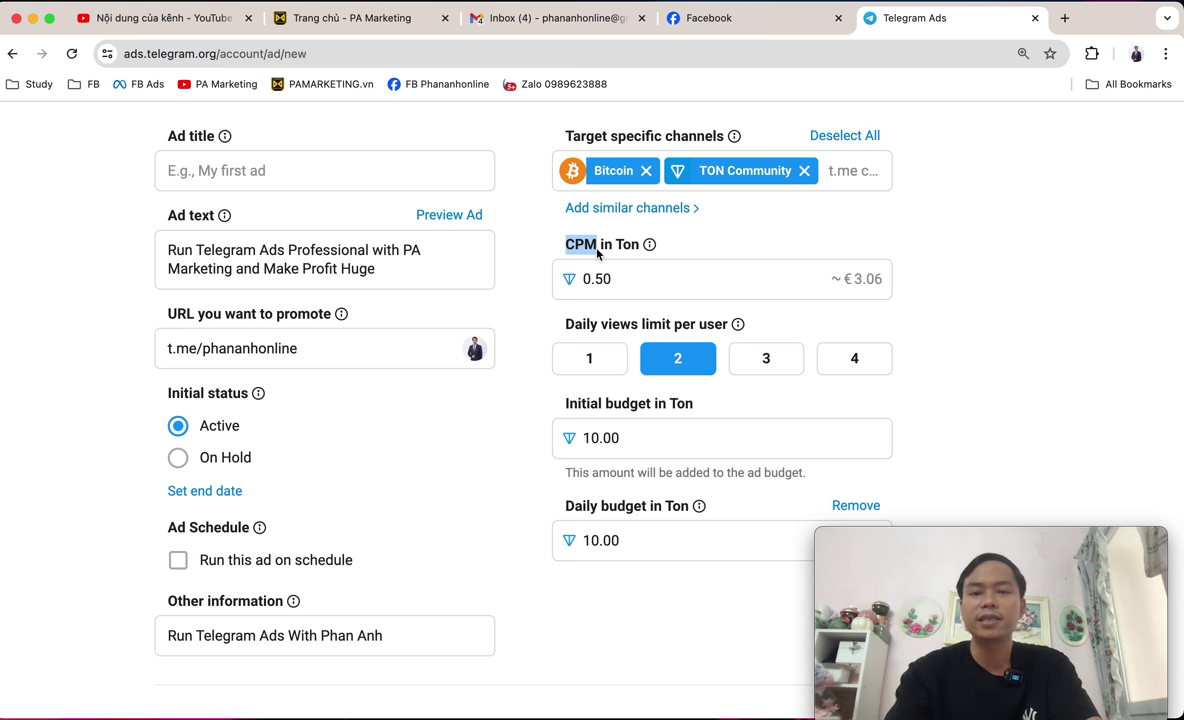
{"action": "left_click", "coordinate": [994, 275]}
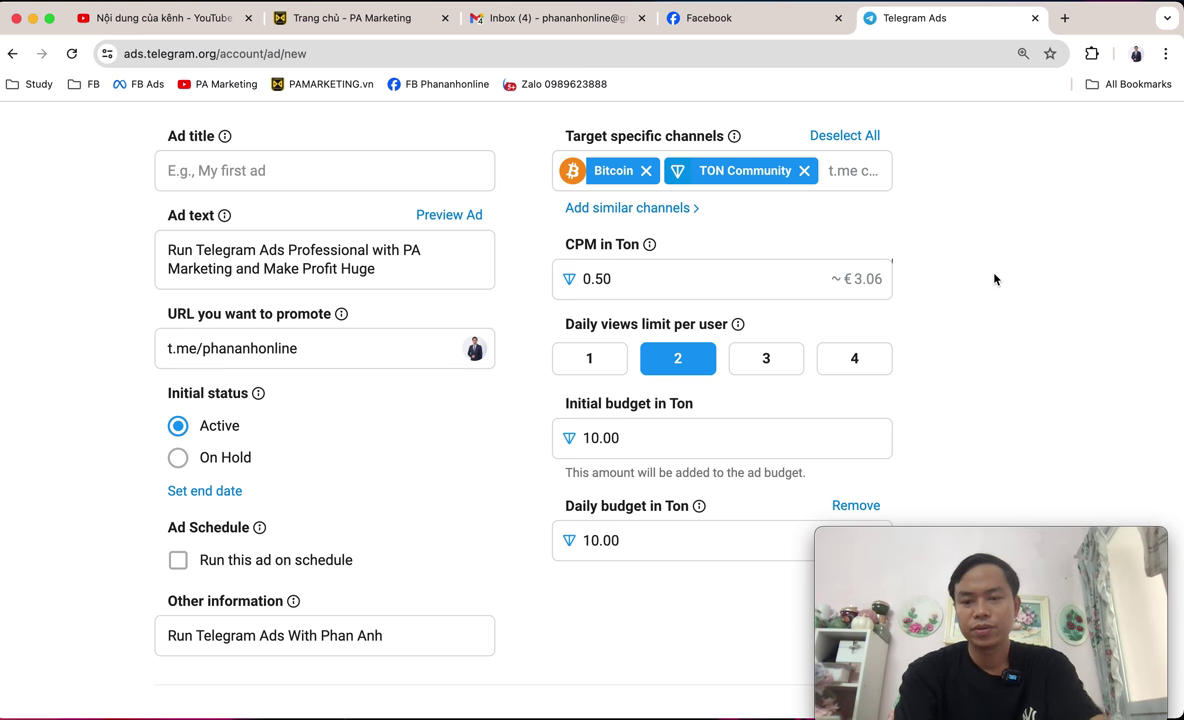
{"action": "left_click", "coordinate": [656, 280]}
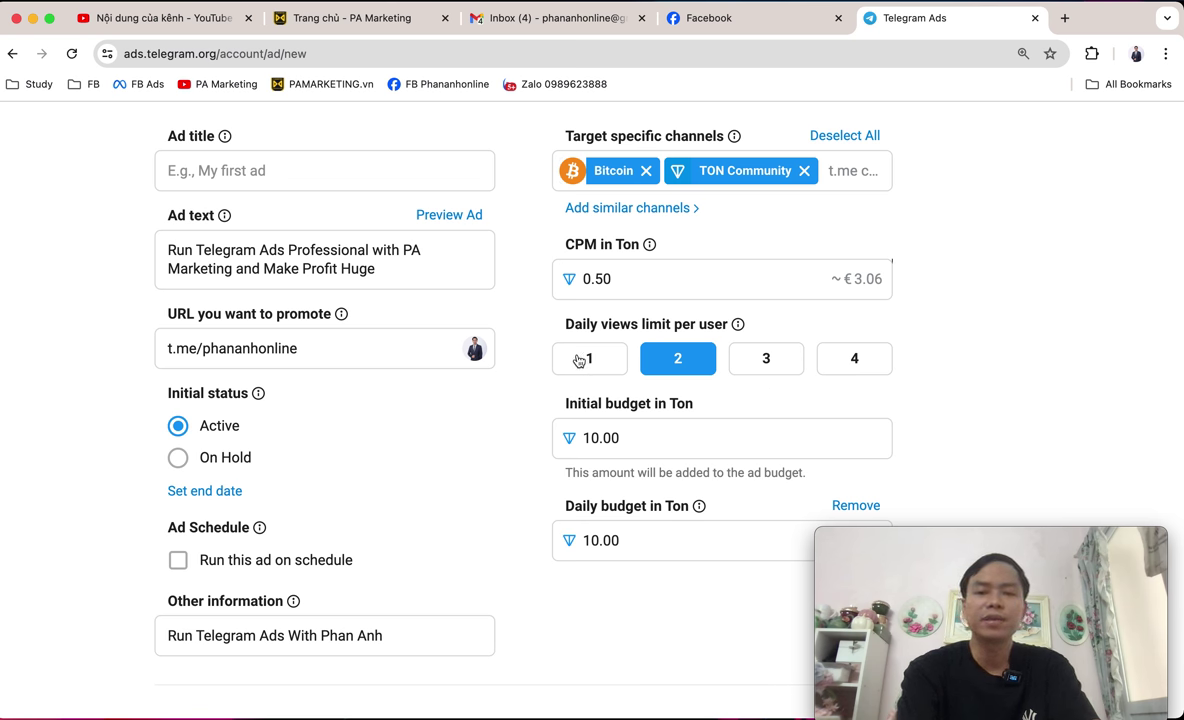
{"action": "scroll", "coordinate": [637, 274], "scroll_direction": "down", "scroll_amount": 1}
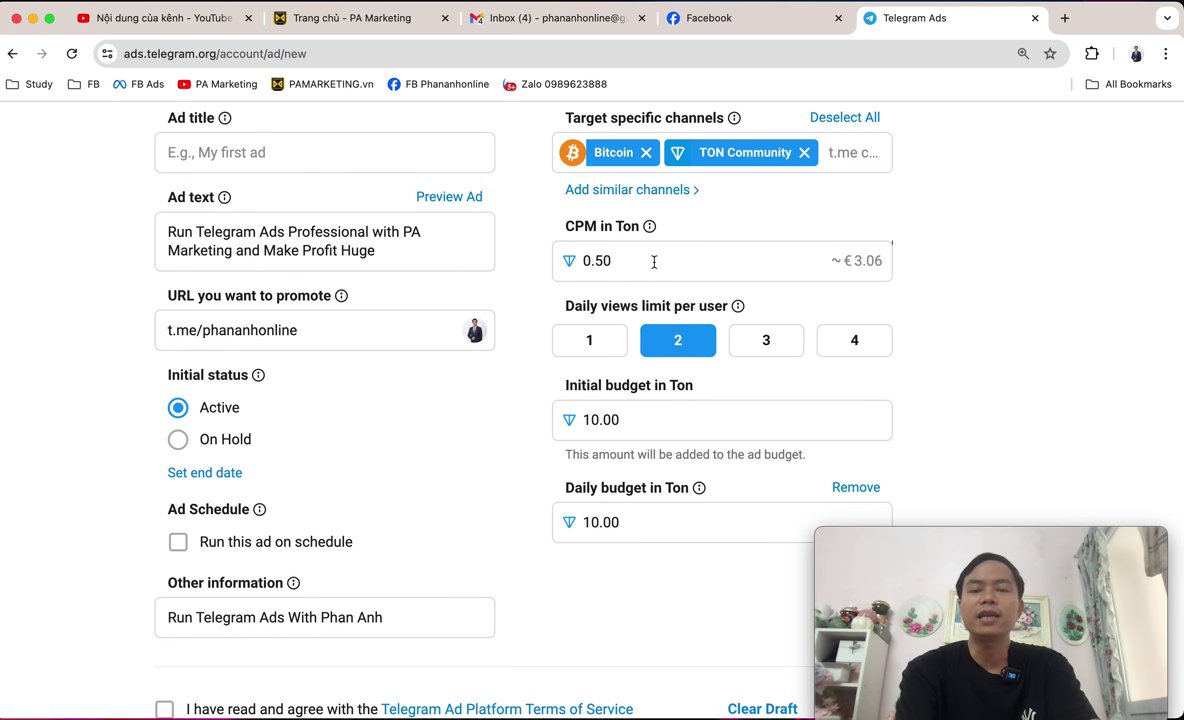
Raise the ad's CPM from 0.50 to 1 TON (about €6.12).
{"action": "left_click", "coordinate": [654, 261]}
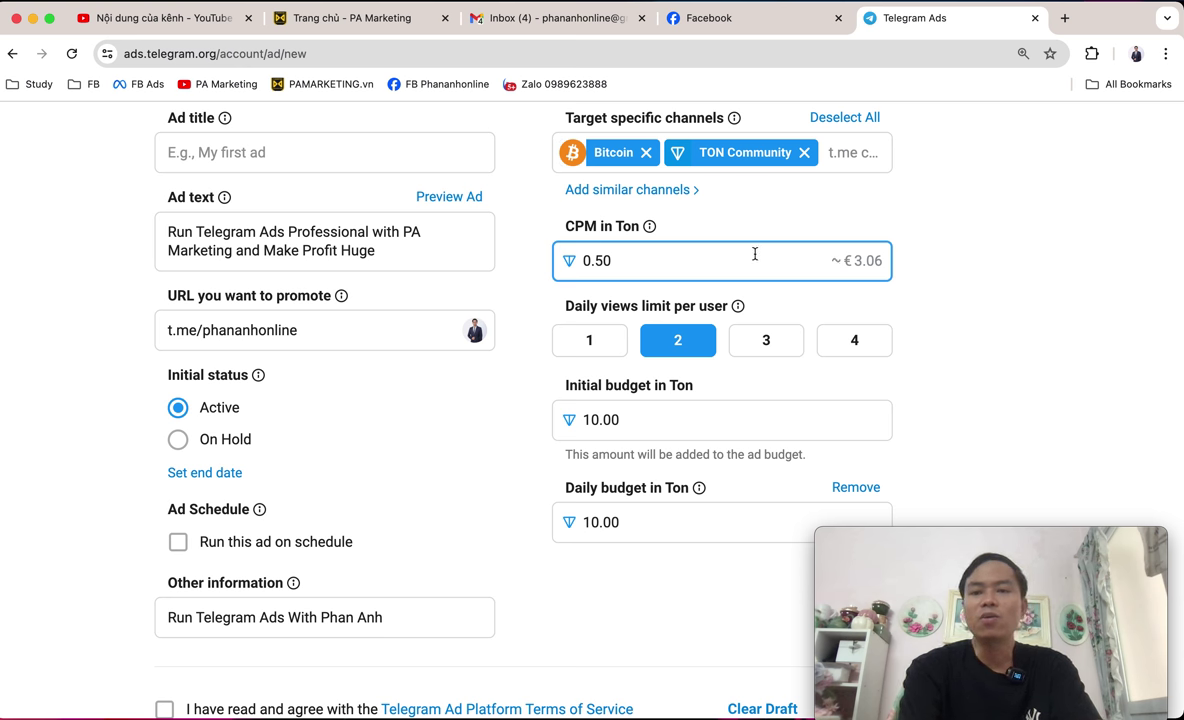
{"action": "key", "text": "BackSpace"}
{"action": "key", "text": "BackSpace"}
{"action": "key", "text": "BackSpace"}
{"action": "key", "text": "BackSpace"}
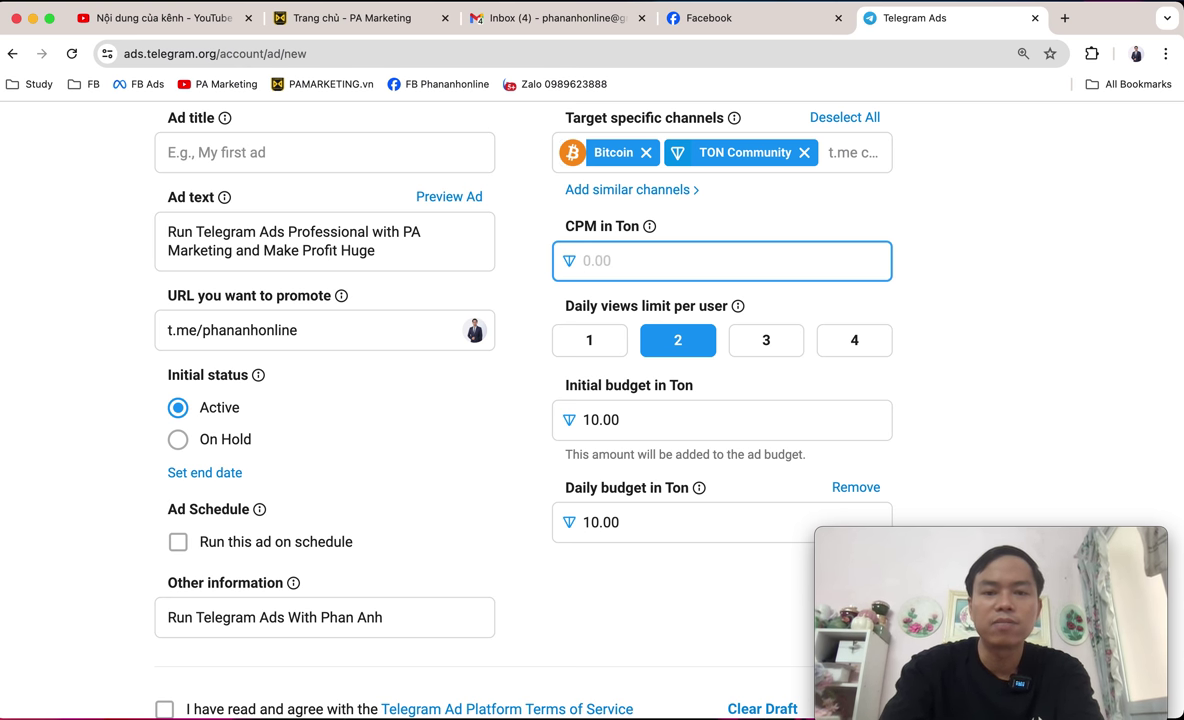
{"action": "type", "text": "1"}
{"action": "left_click", "coordinate": [1011, 303]}
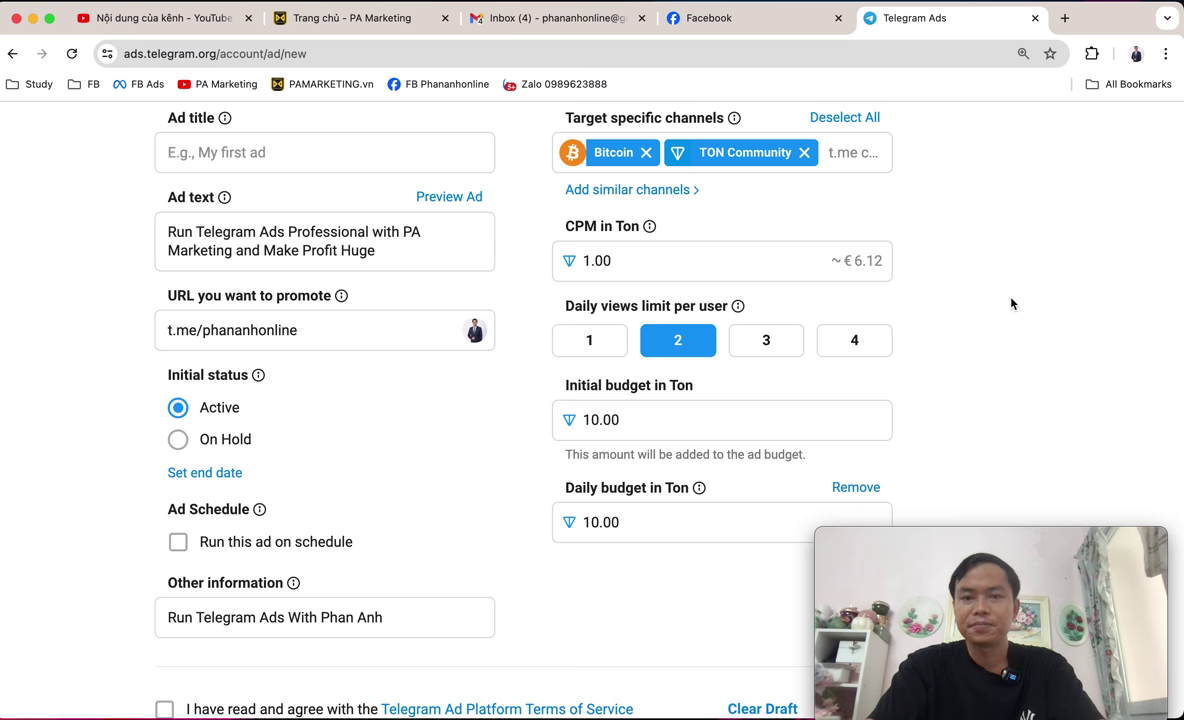
{"action": "scroll", "coordinate": [1011, 303], "scroll_direction": "down", "scroll_amount": 1}
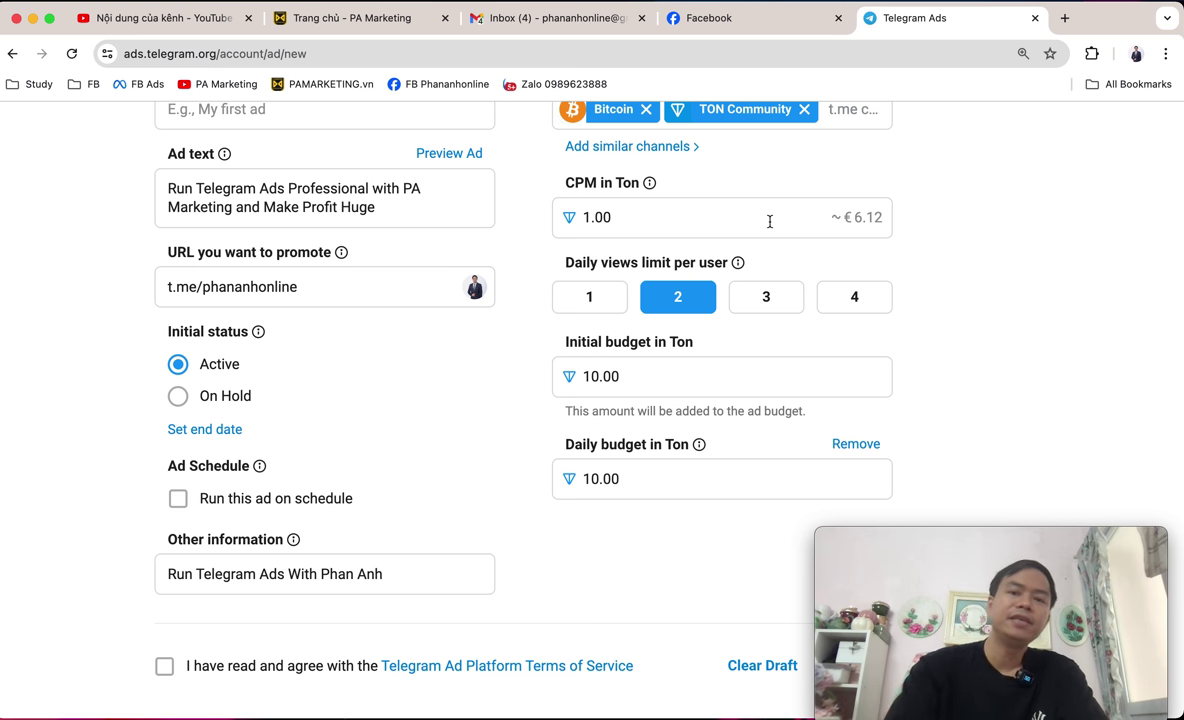
Lower the ad's CPM from 1.00 to 0.1 TON (about €0.61).
{"action": "left_click", "coordinate": [750, 220]}
{"action": "key", "text": "BackSpace"}
{"action": "key", "text": "BackSpace"}
{"action": "key", "text": "BackSpace"}
{"action": "key", "text": "BackSpace"}
{"action": "type", "text": "0.1"}
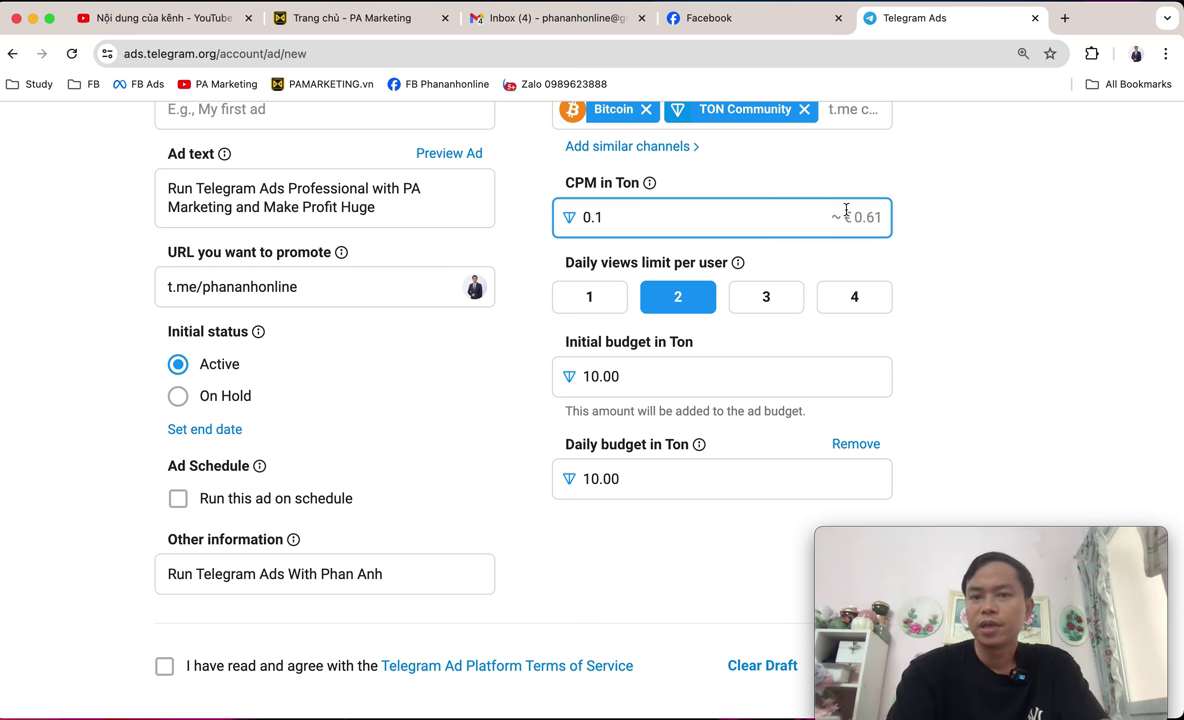
{"action": "left_click", "coordinate": [1041, 282]}
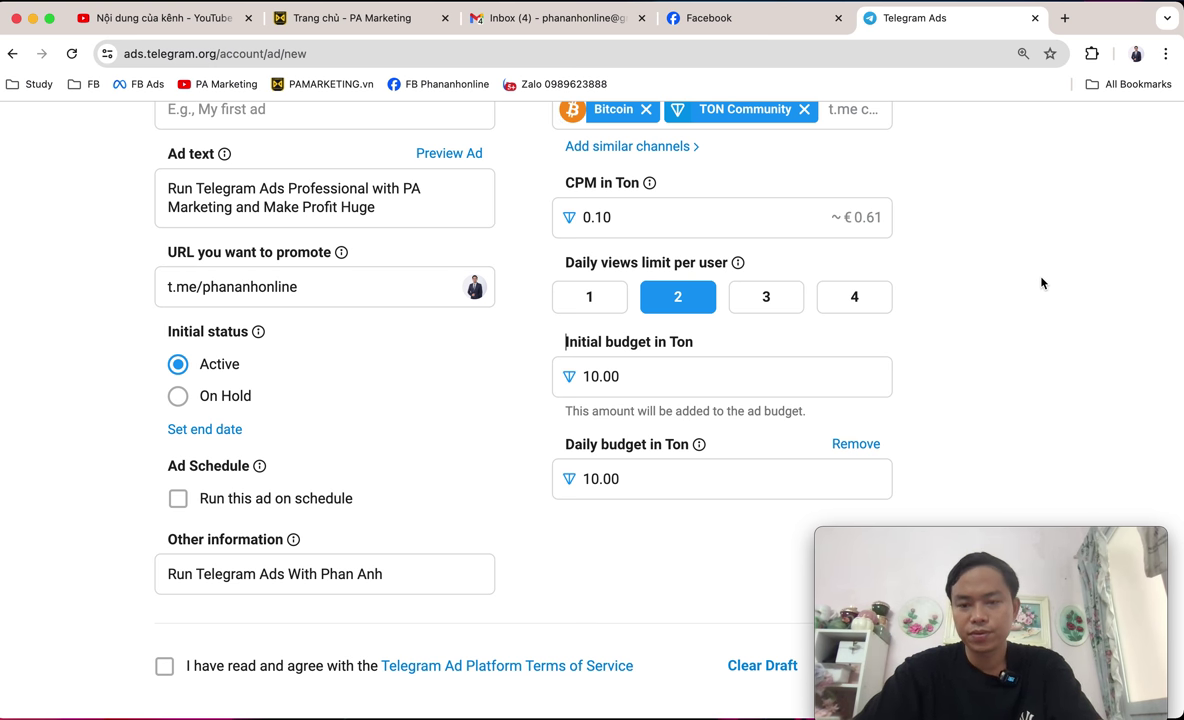
{"action": "left_click_drag", "start_coordinate": [733, 227], "coordinate": [542, 190]}
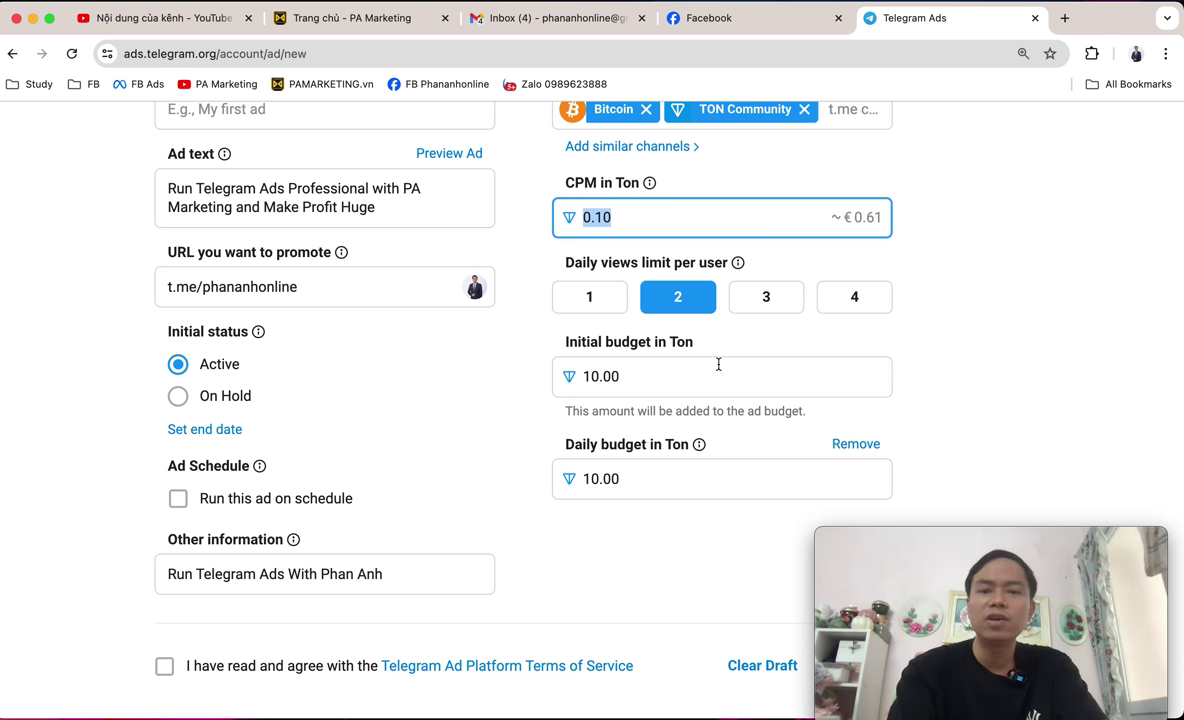
{"action": "left_click_drag", "start_coordinate": [549, 345], "coordinate": [730, 346]}
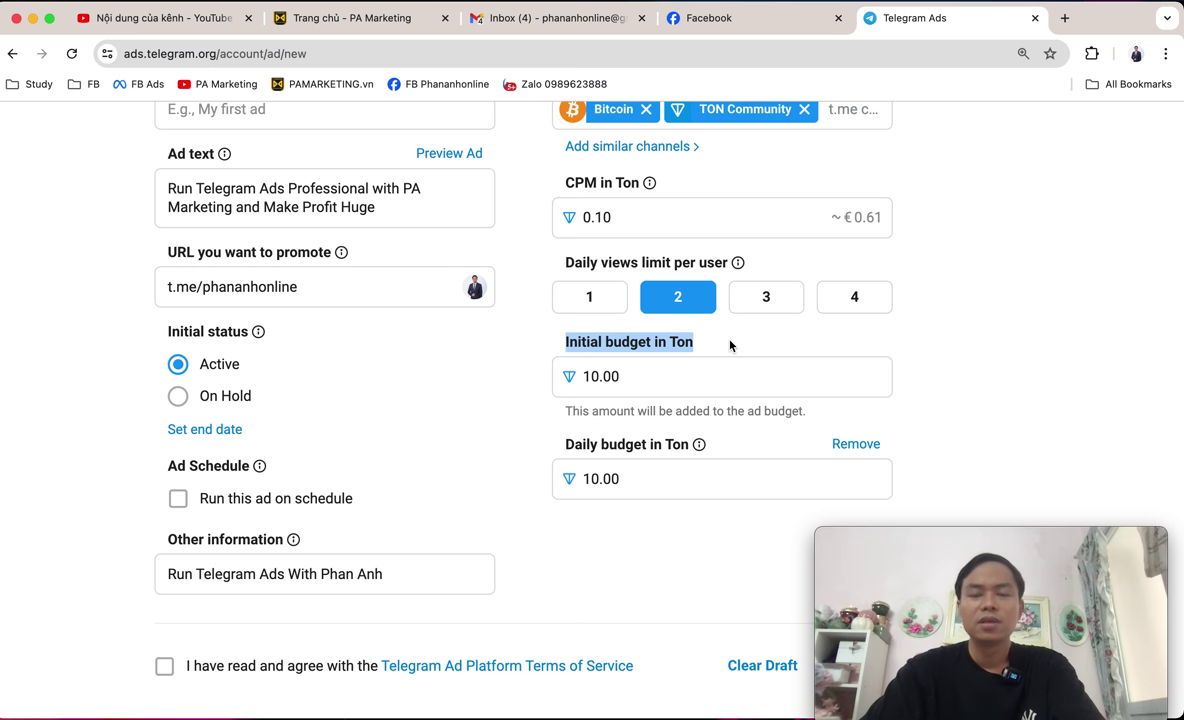
{"action": "left_click", "coordinate": [826, 217]}
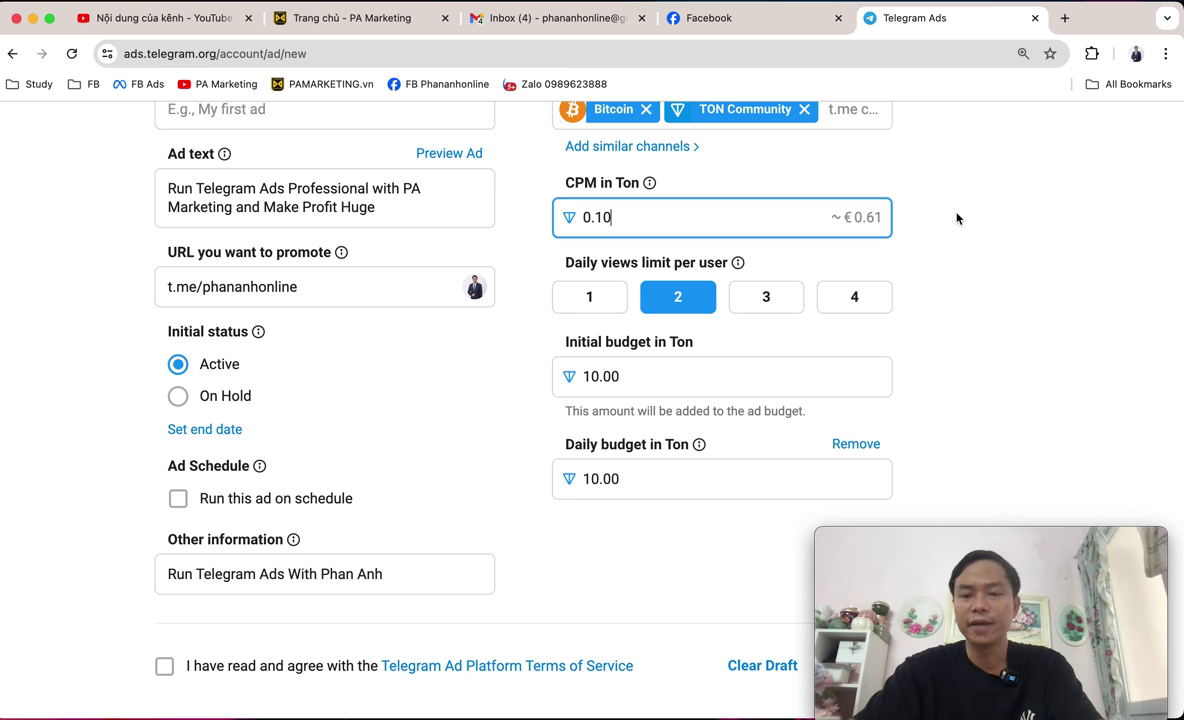
{"action": "left_click", "coordinate": [598, 378]}
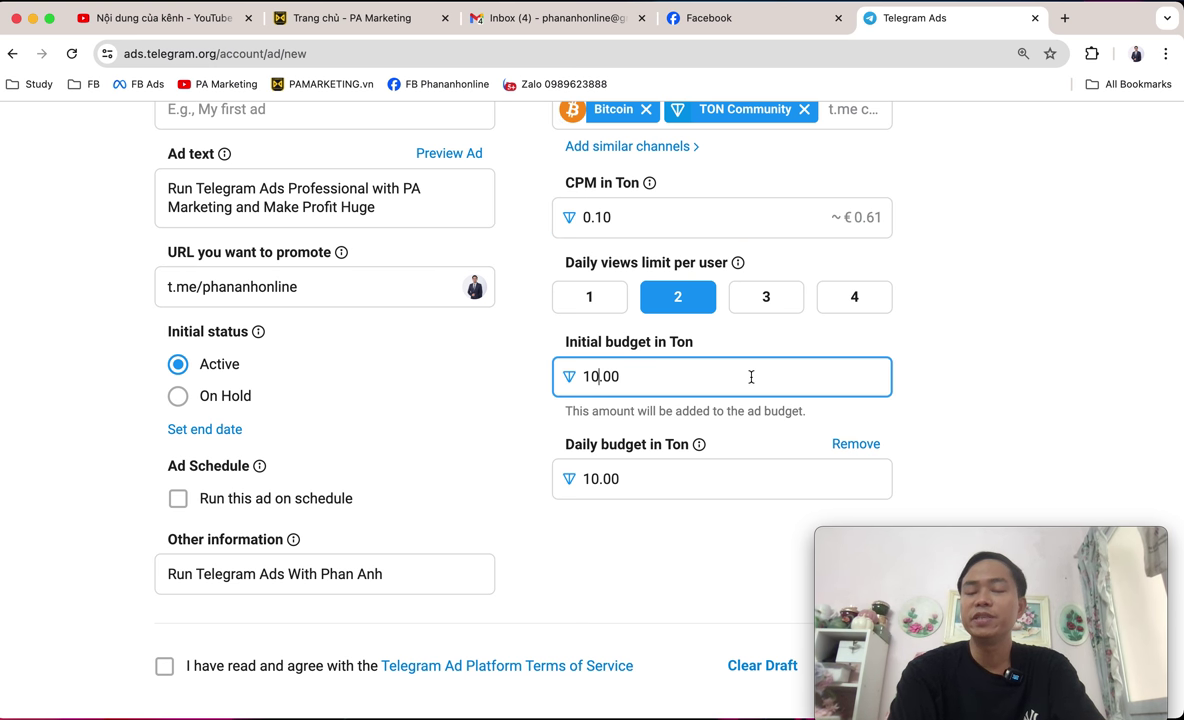
{"action": "left_click_drag", "start_coordinate": [563, 262], "coordinate": [713, 276]}
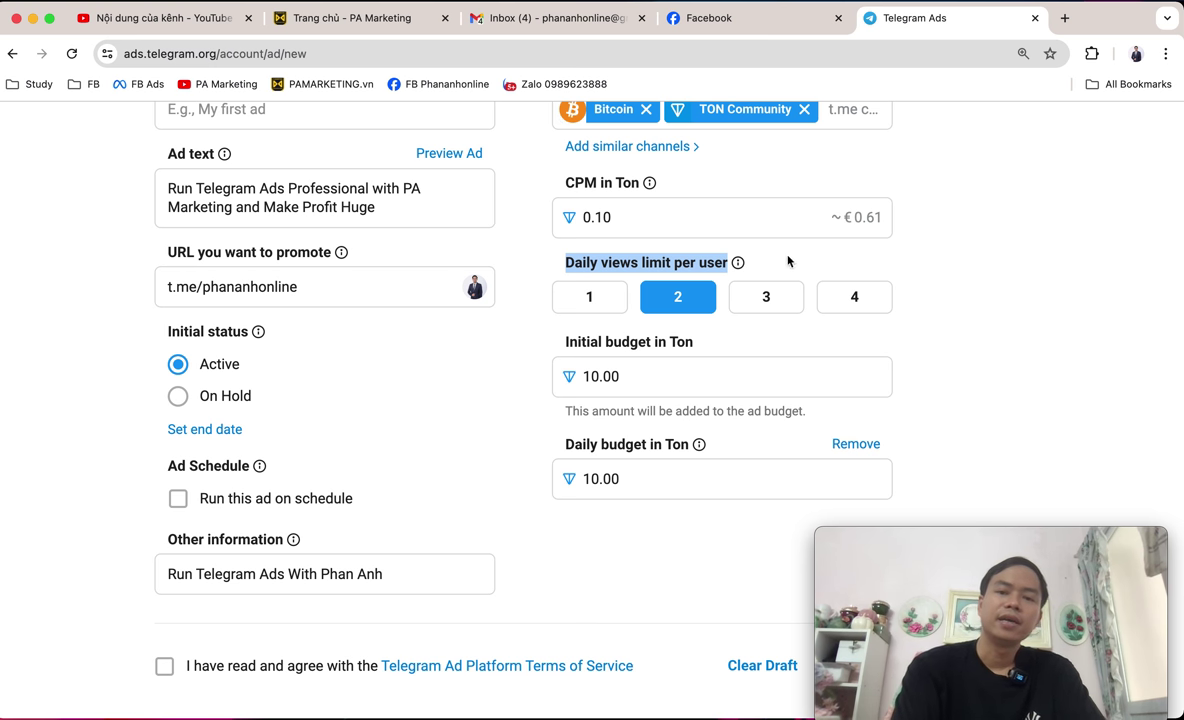
{"action": "left_click", "coordinate": [857, 300]}
{"action": "left_click", "coordinate": [857, 300]}
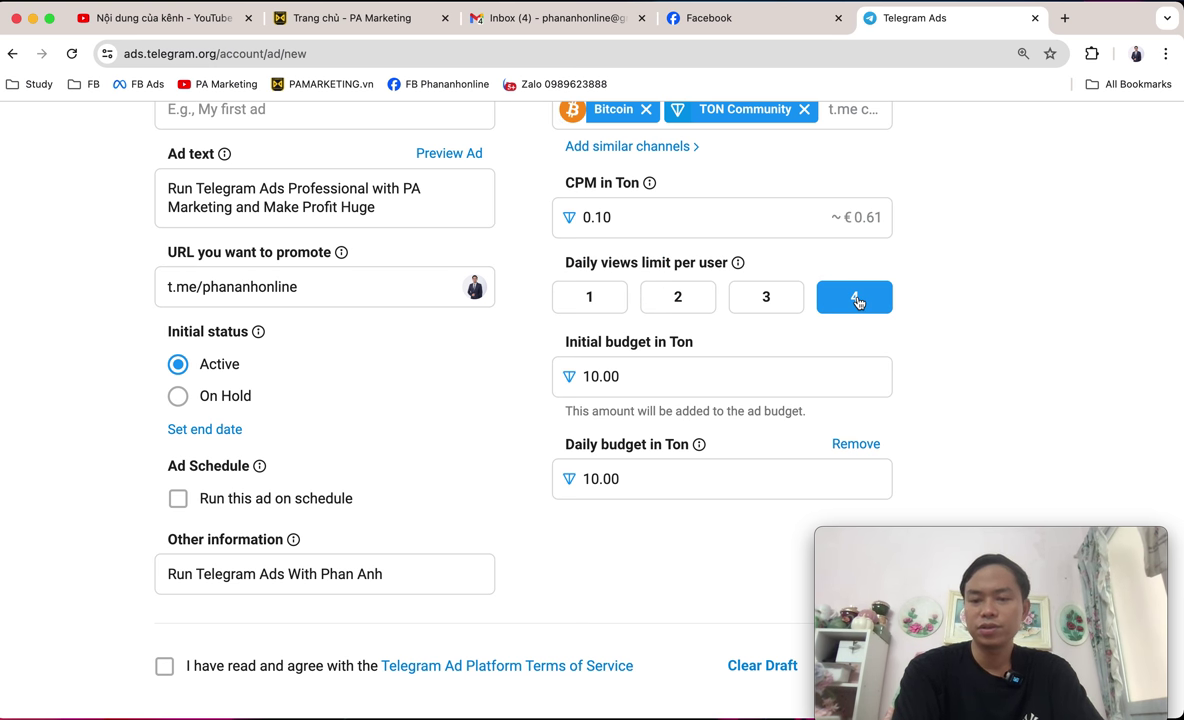
{"action": "left_click", "coordinate": [582, 306]}
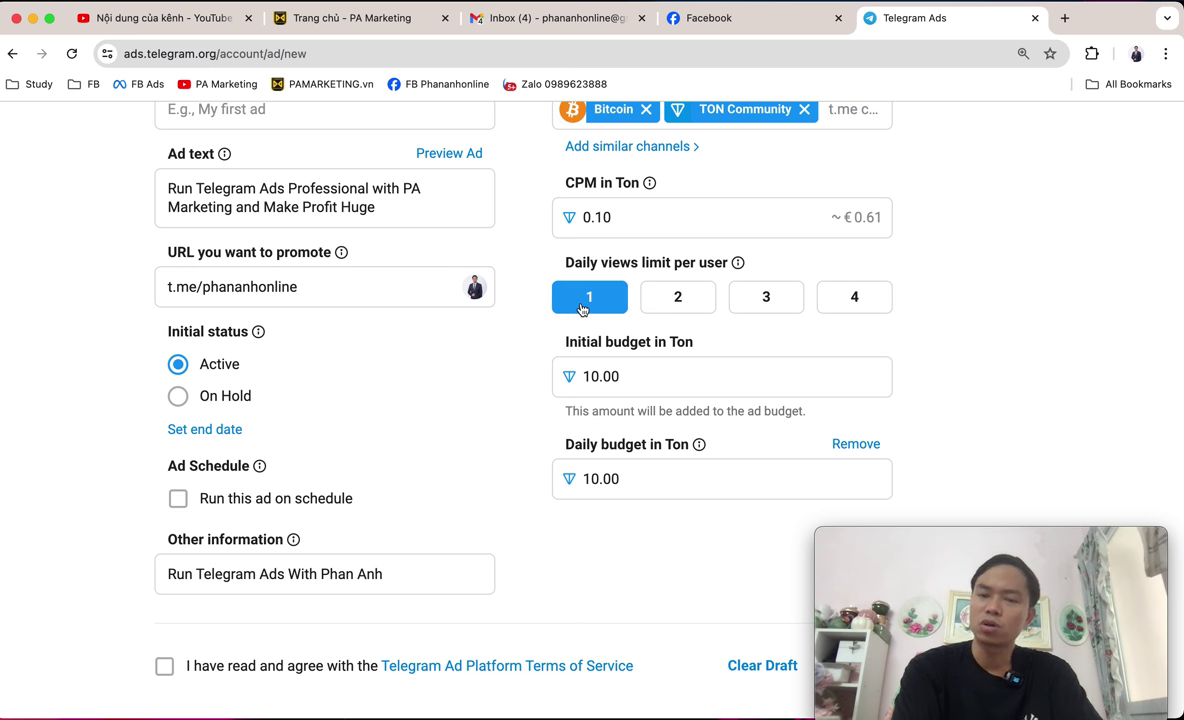
{"action": "left_click", "coordinate": [695, 300]}
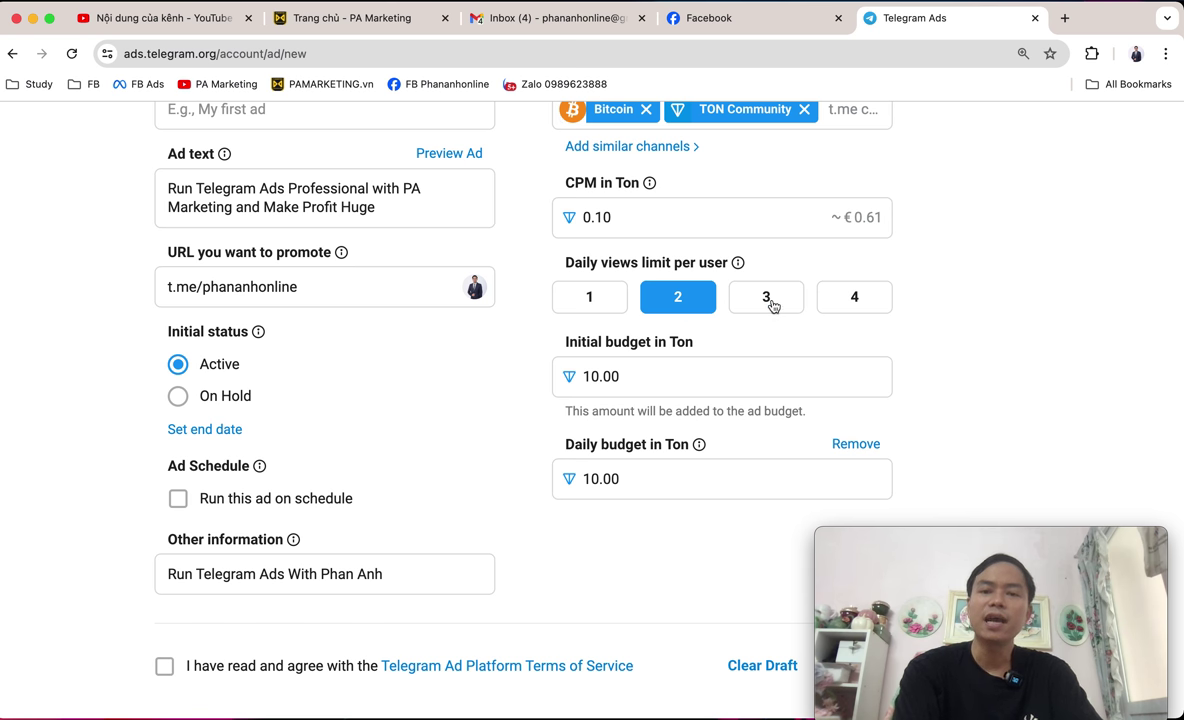
{"action": "scroll", "coordinate": [1026, 345], "scroll_direction": "down", "scroll_amount": 1}
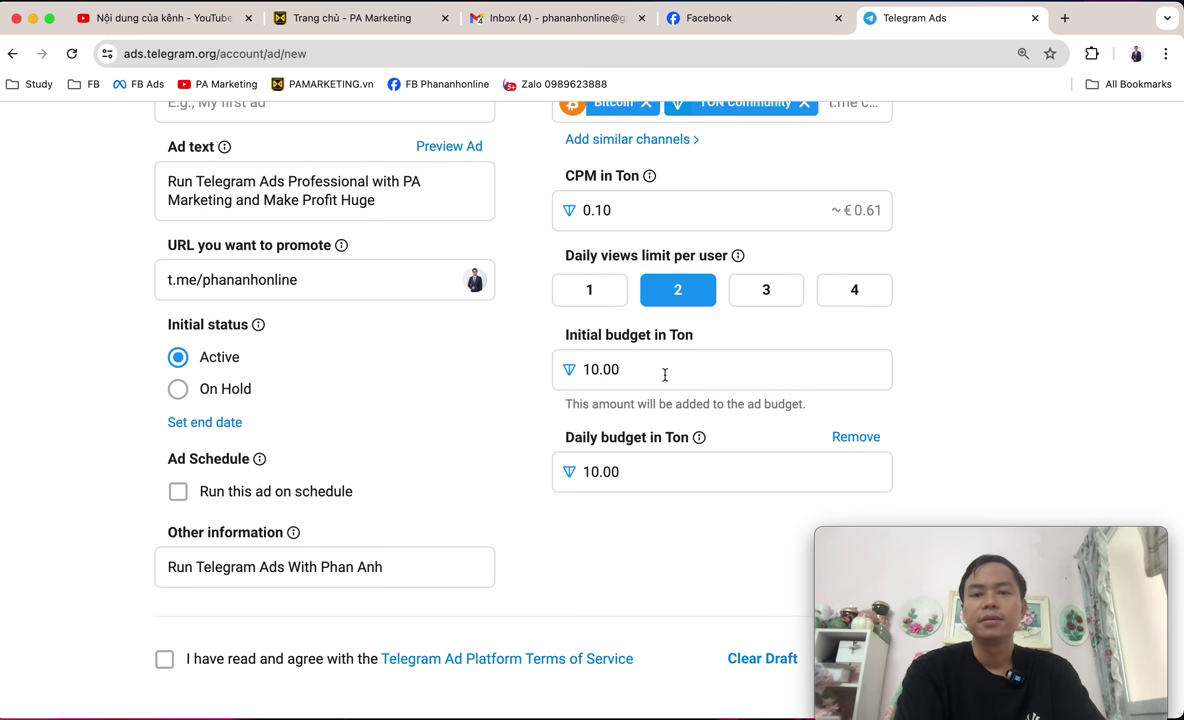
{"action": "left_click_drag", "start_coordinate": [560, 336], "coordinate": [713, 339]}
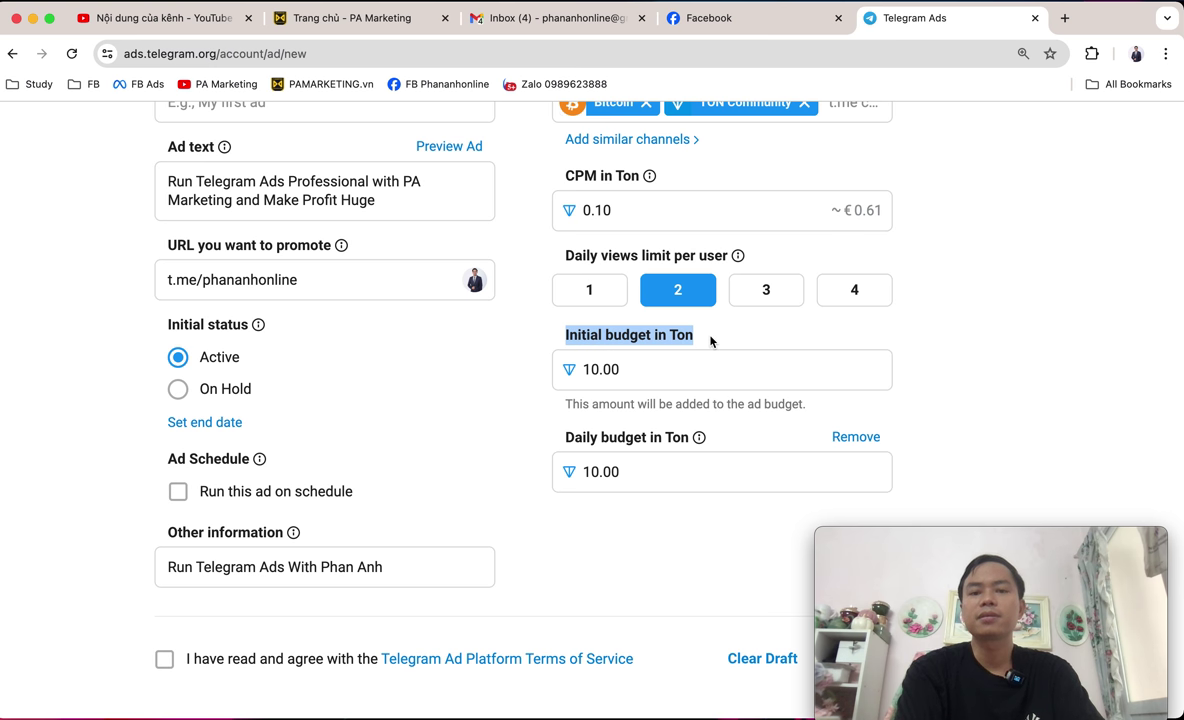
{"action": "left_click", "coordinate": [558, 336]}
{"action": "left_click_drag", "start_coordinate": [558, 336], "coordinate": [733, 339]}
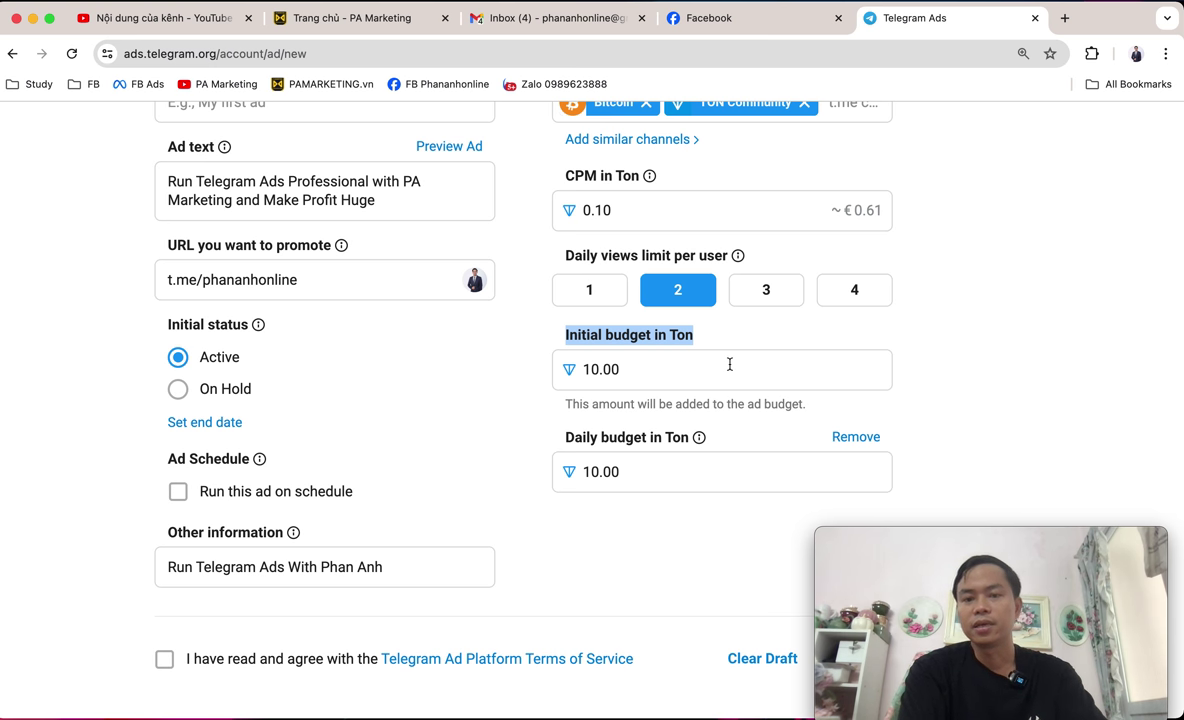
{"action": "left_click", "coordinate": [601, 471]}
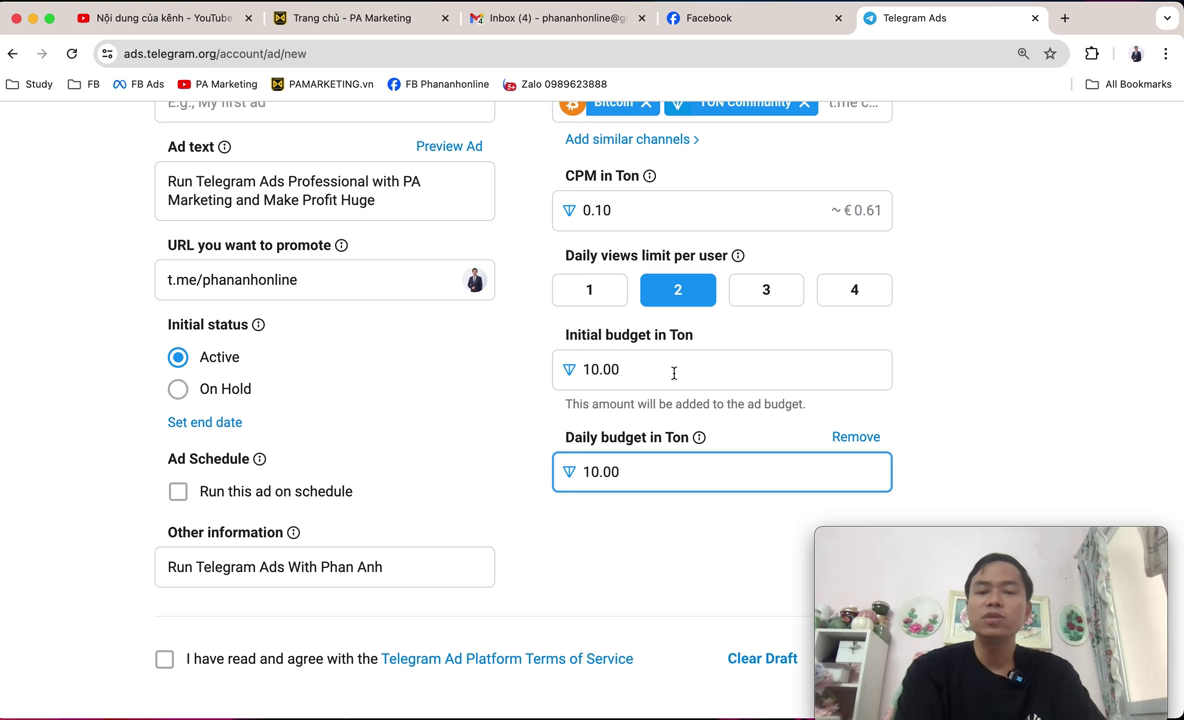
{"action": "left_click", "coordinate": [638, 372]}
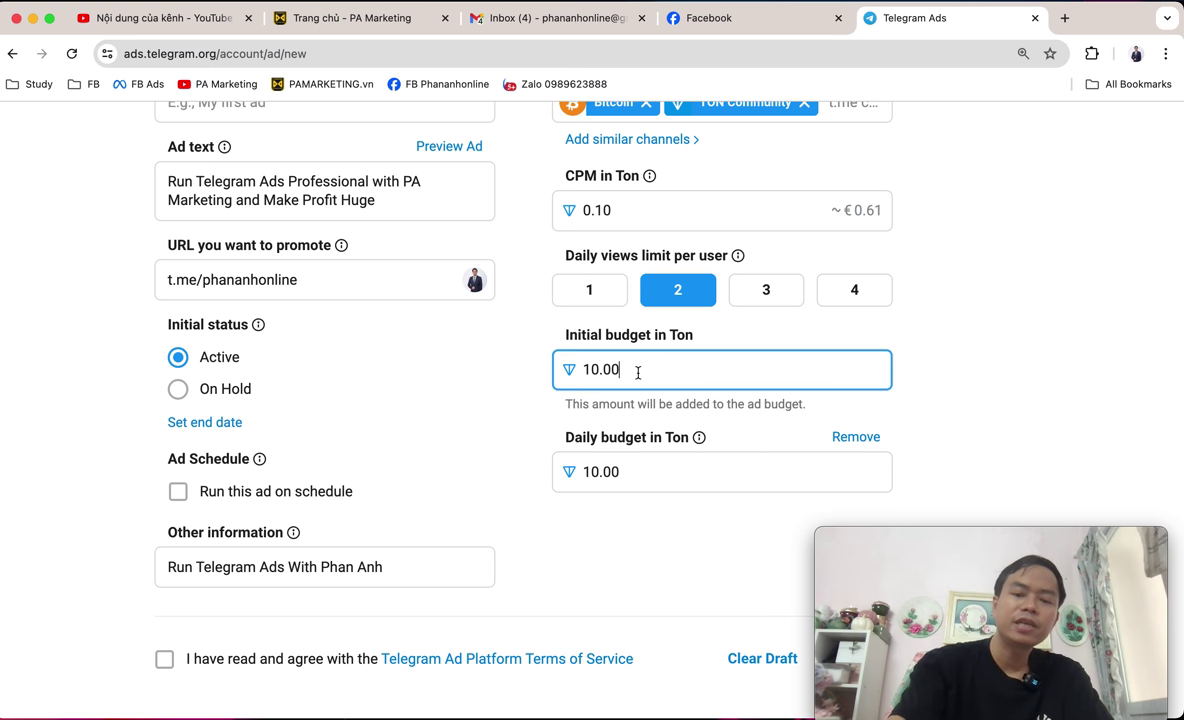
{"action": "key", "text": "BackSpace"}
{"action": "key", "text": "BackSpace"}
{"action": "type", "text": "0"}
{"action": "left_click", "coordinate": [1048, 368]}
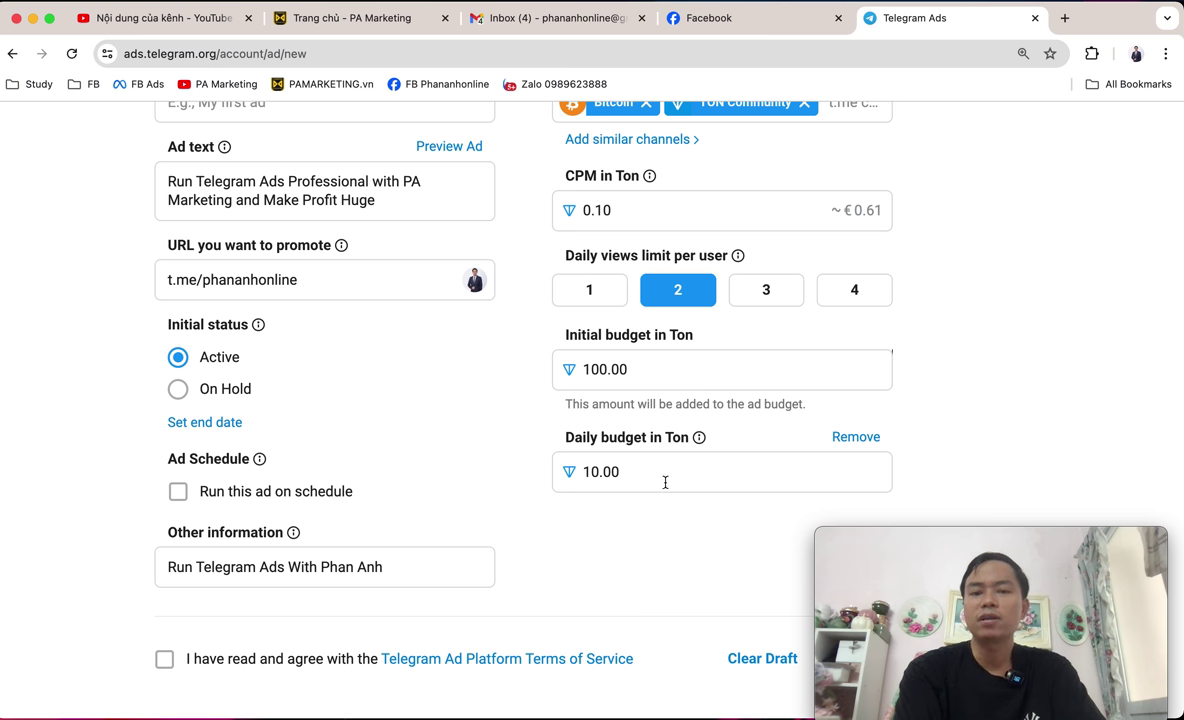
{"action": "left_click", "coordinate": [635, 467]}
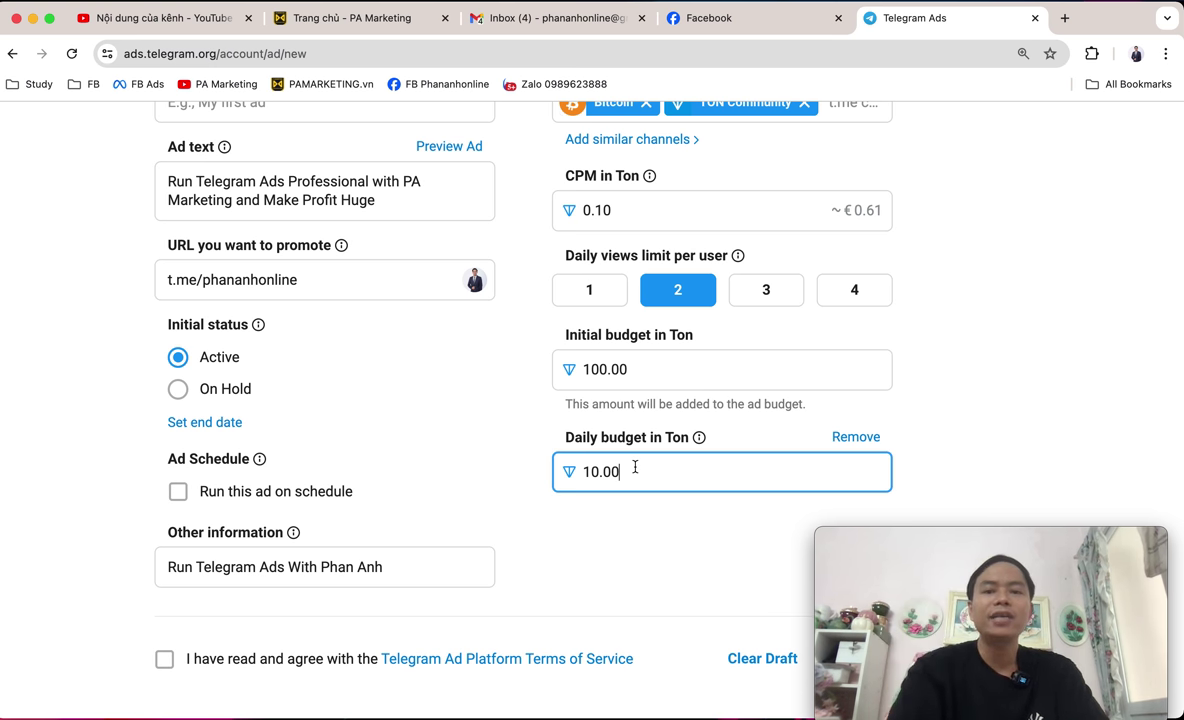
{"action": "scroll", "coordinate": [635, 467], "scroll_direction": "up", "scroll_amount": 1}
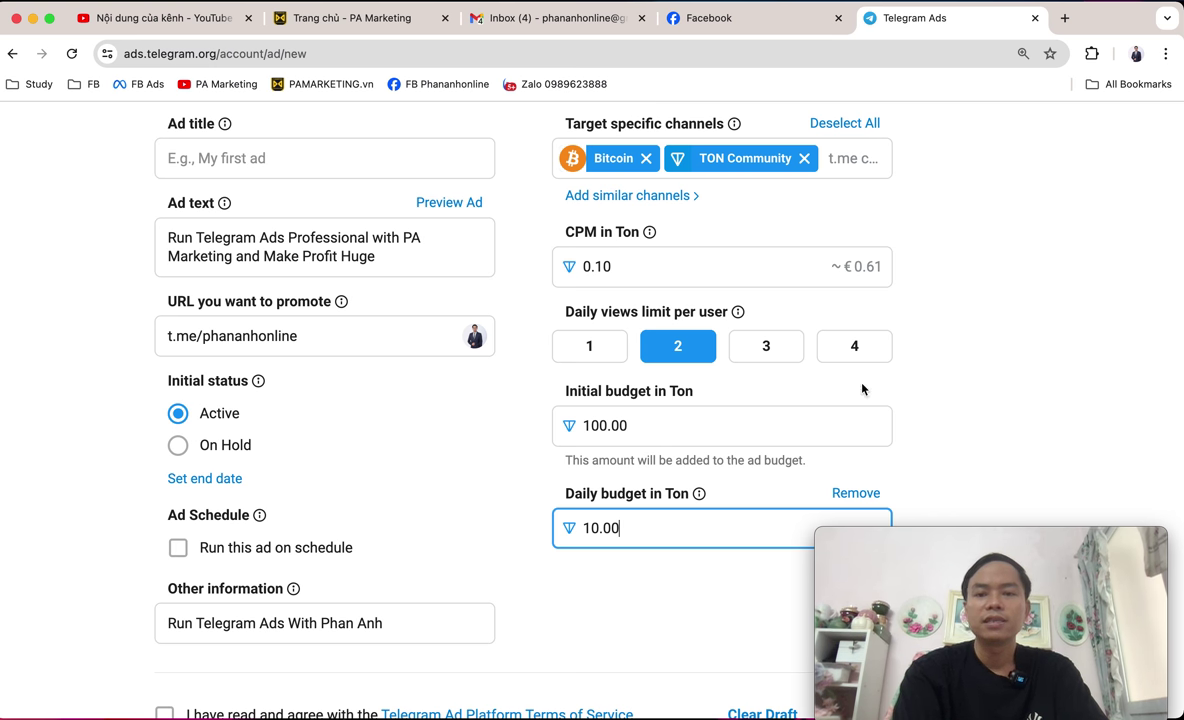
{"action": "left_click_drag", "start_coordinate": [563, 231], "coordinate": [623, 232]}
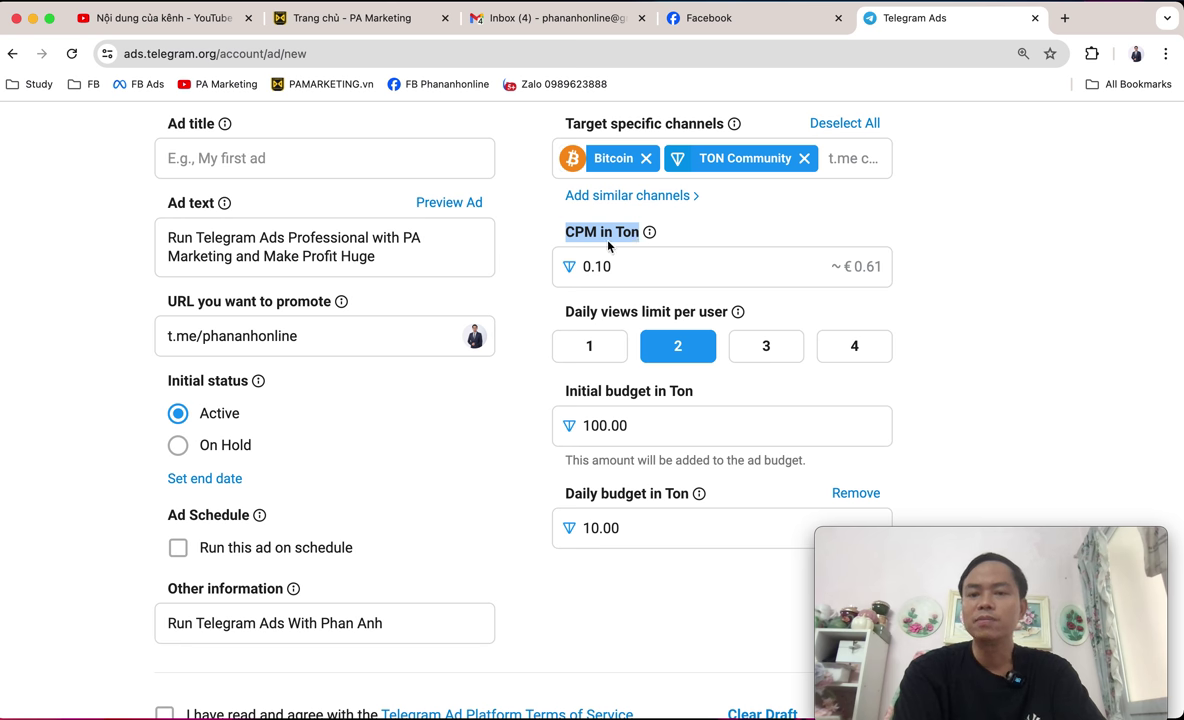
{"action": "scroll", "coordinate": [608, 250], "scroll_direction": "down", "scroll_amount": 1}
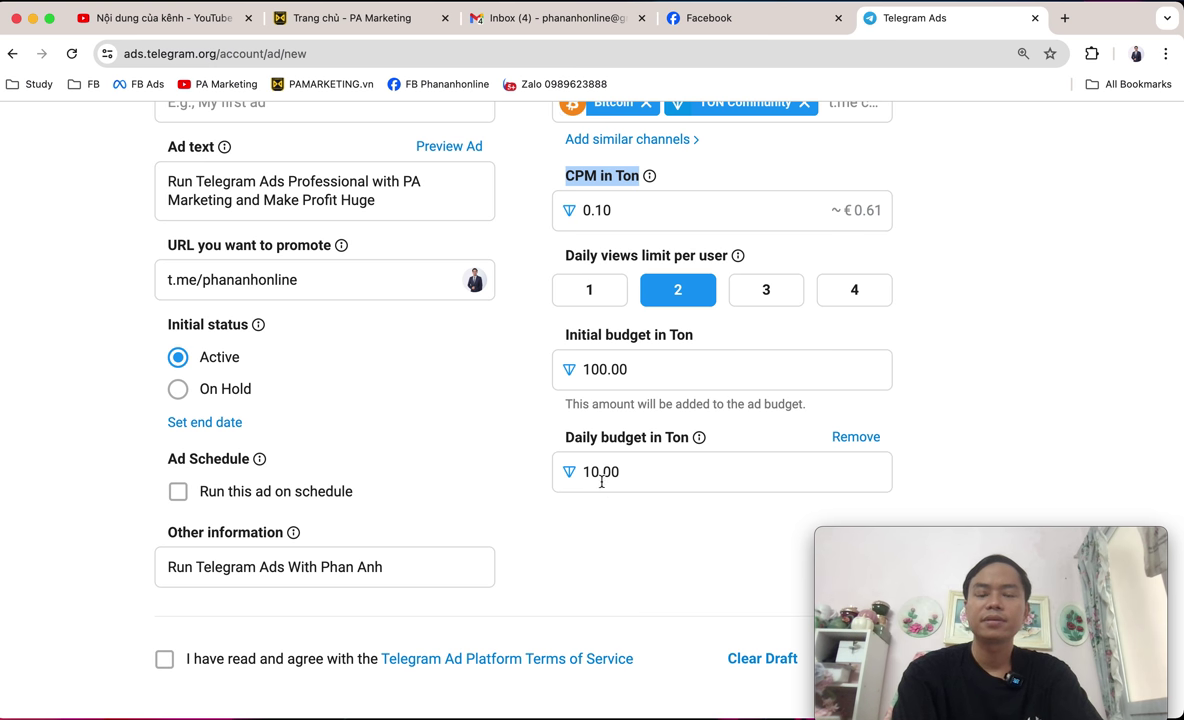
{"action": "left_click", "coordinate": [645, 468]}
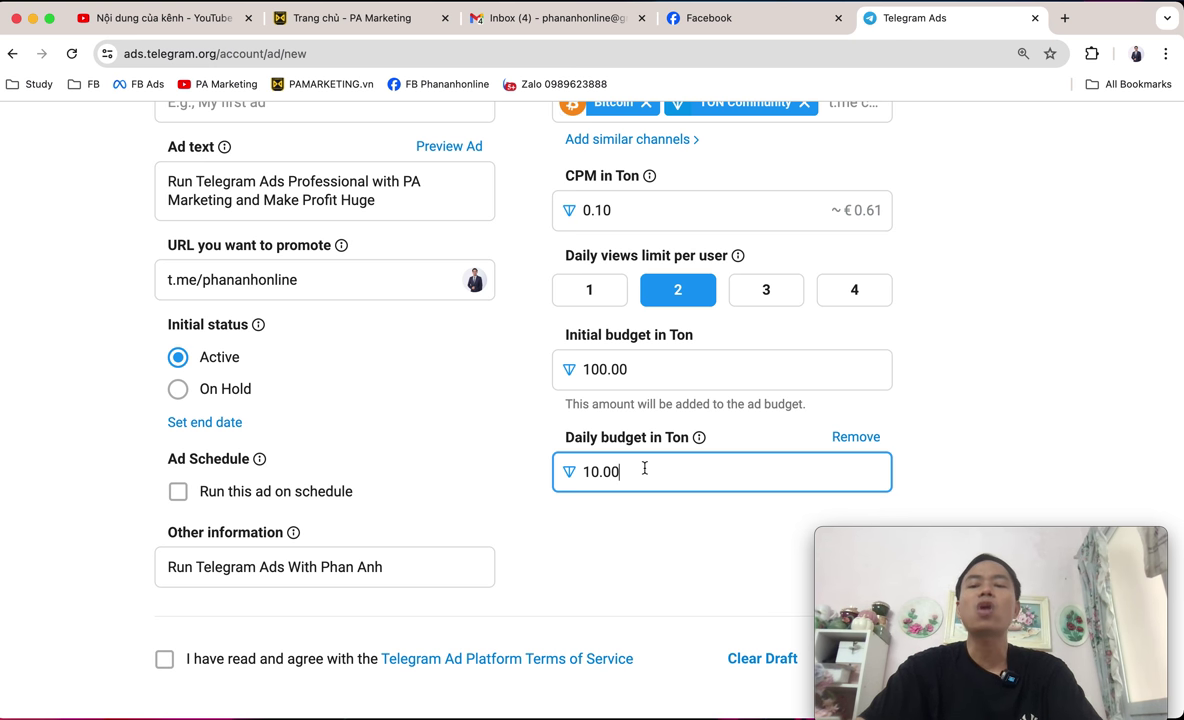
Change the daily budget from 10.00 to 6 TON and the initial budget from 100.00 to 60 TON.
{"action": "key", "text": "BackSpace"}
{"action": "key", "text": "BackSpace"}
{"action": "key", "text": "BackSpace"}
{"action": "key", "text": "BackSpace"}
{"action": "key", "text": "BackSpace"}
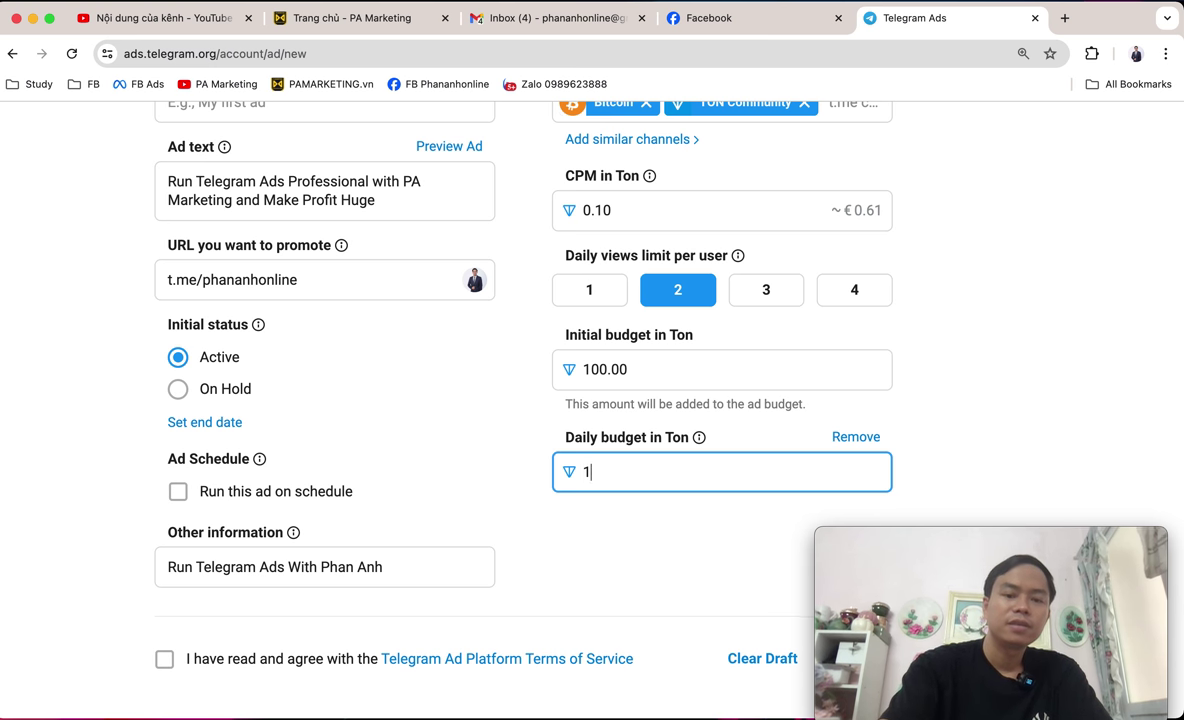
{"action": "type", "text": "6"}
{"action": "left_click", "coordinate": [994, 371]}
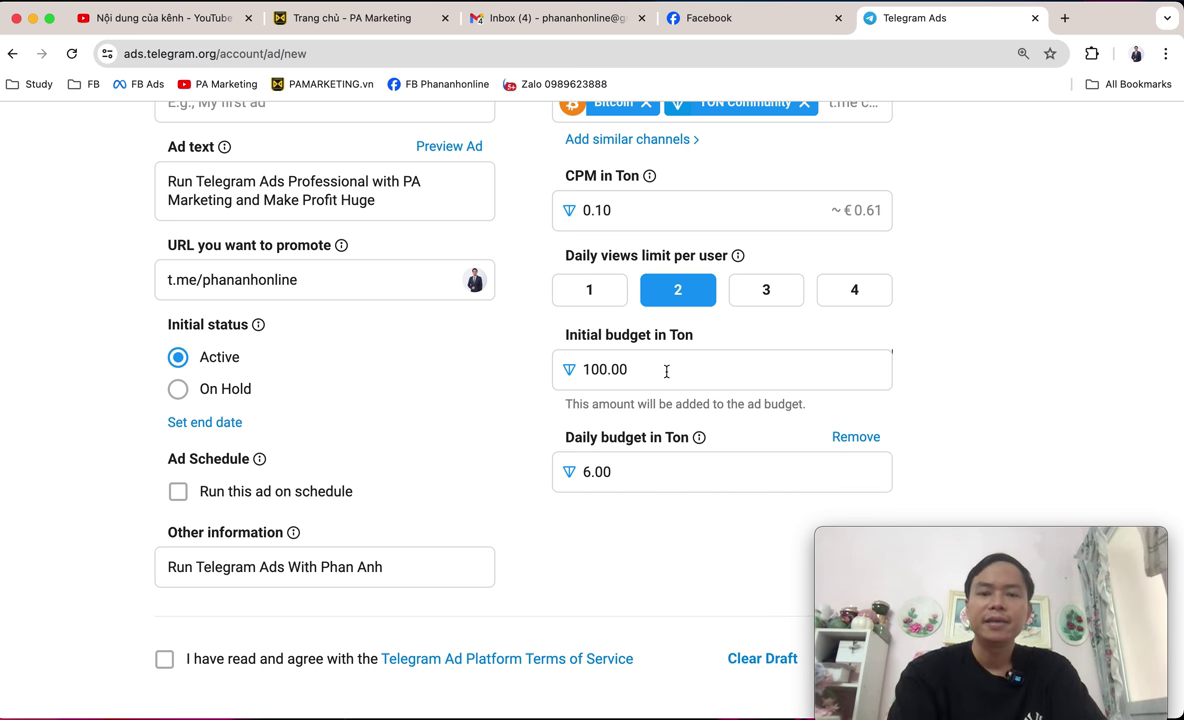
{"action": "left_click_drag", "start_coordinate": [663, 368], "coordinate": [529, 370]}
{"action": "type", "text": "60"}
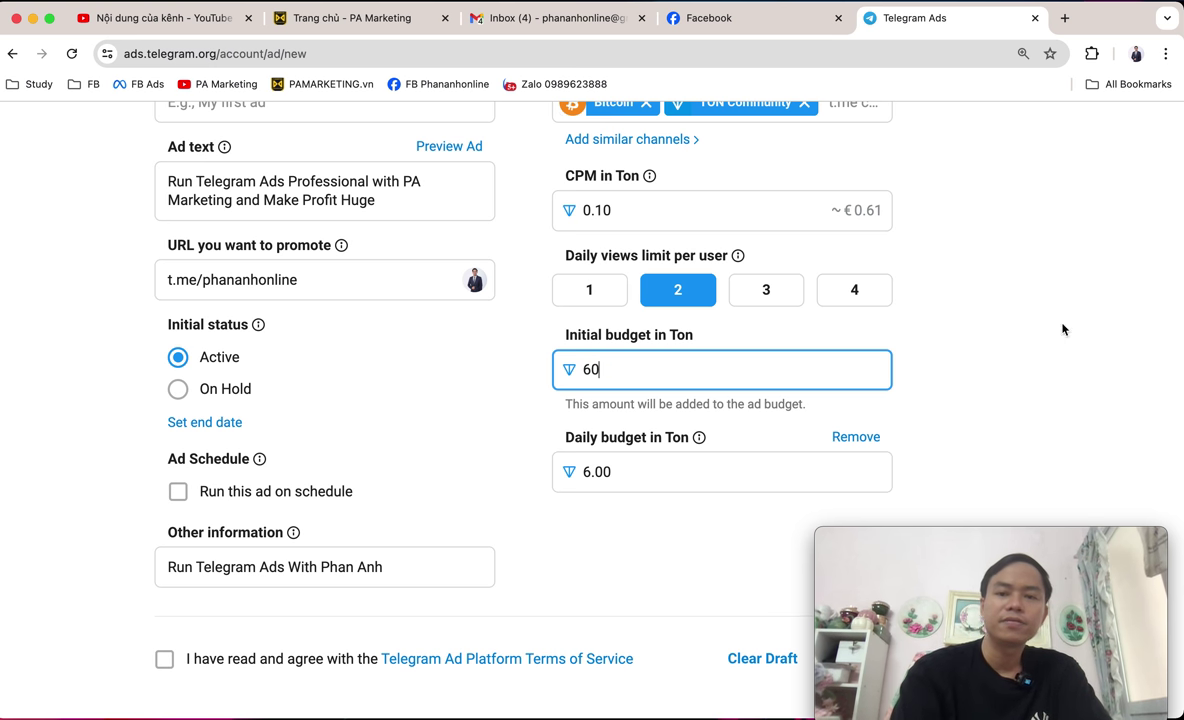
{"action": "left_click", "coordinate": [1100, 362]}
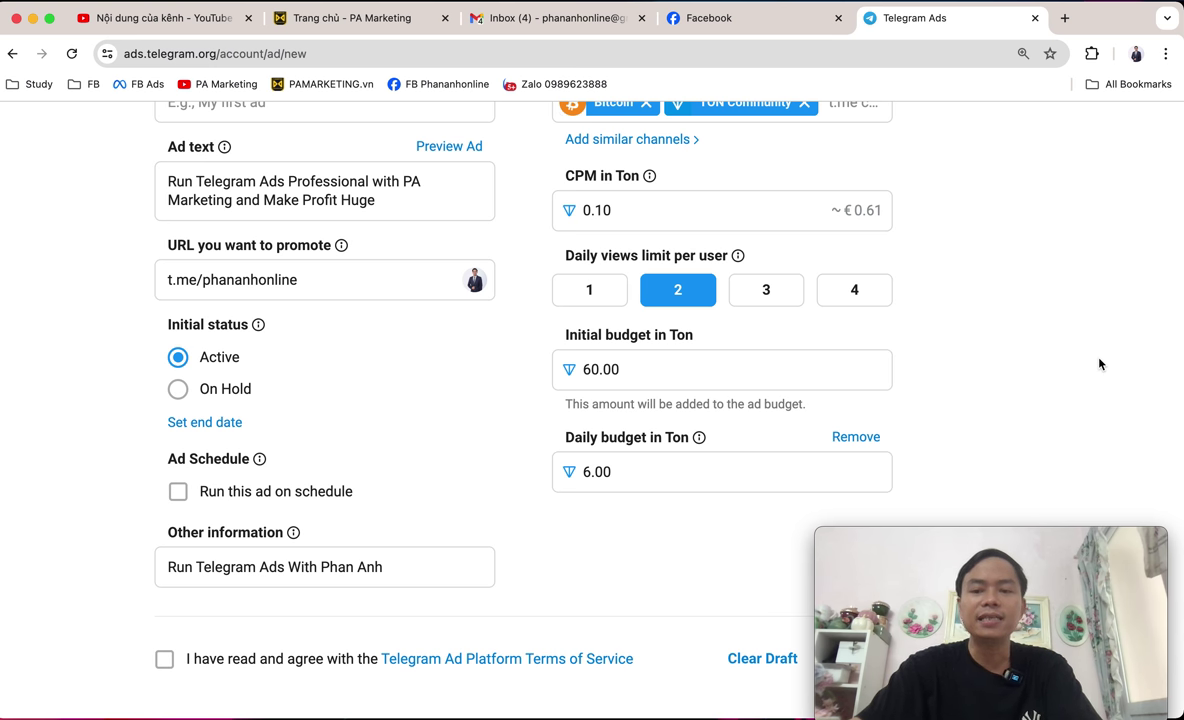
{"action": "left_click", "coordinate": [1146, 544]}
{"action": "left_click_drag", "start_coordinate": [1146, 544], "coordinate": [659, 551]}
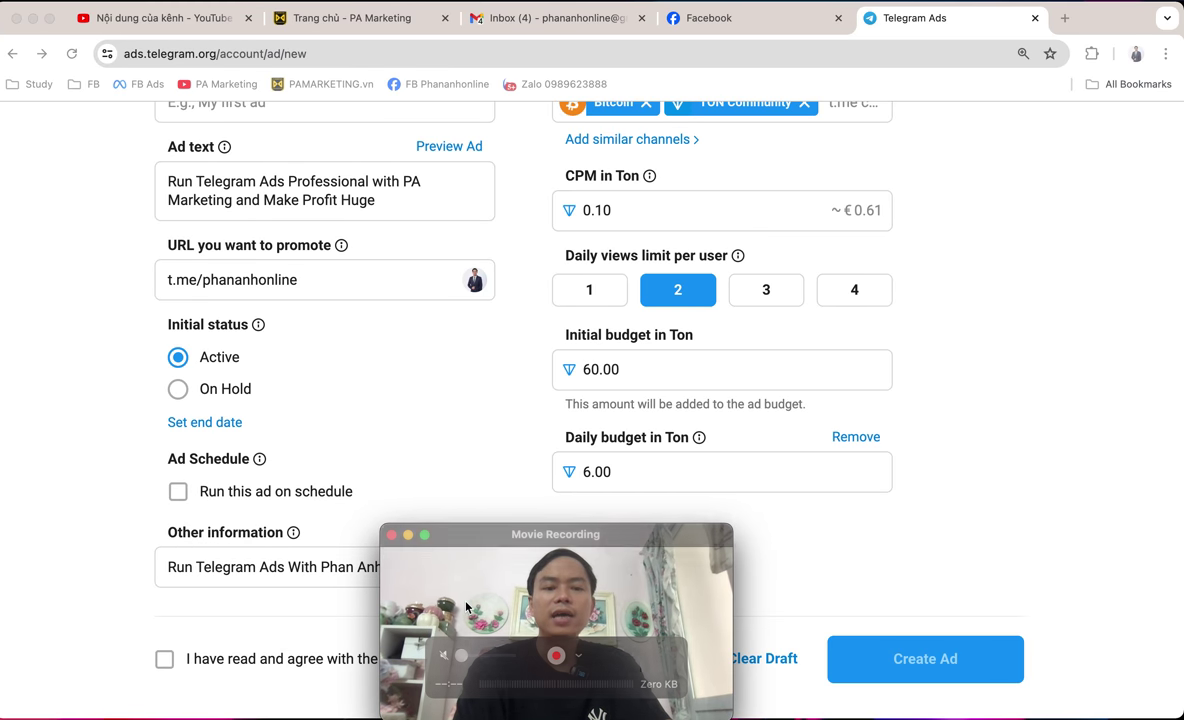
Accept the Telegram Ad Platform Terms of Service and title the ad 'Testing'.
{"action": "left_click", "coordinate": [165, 661]}
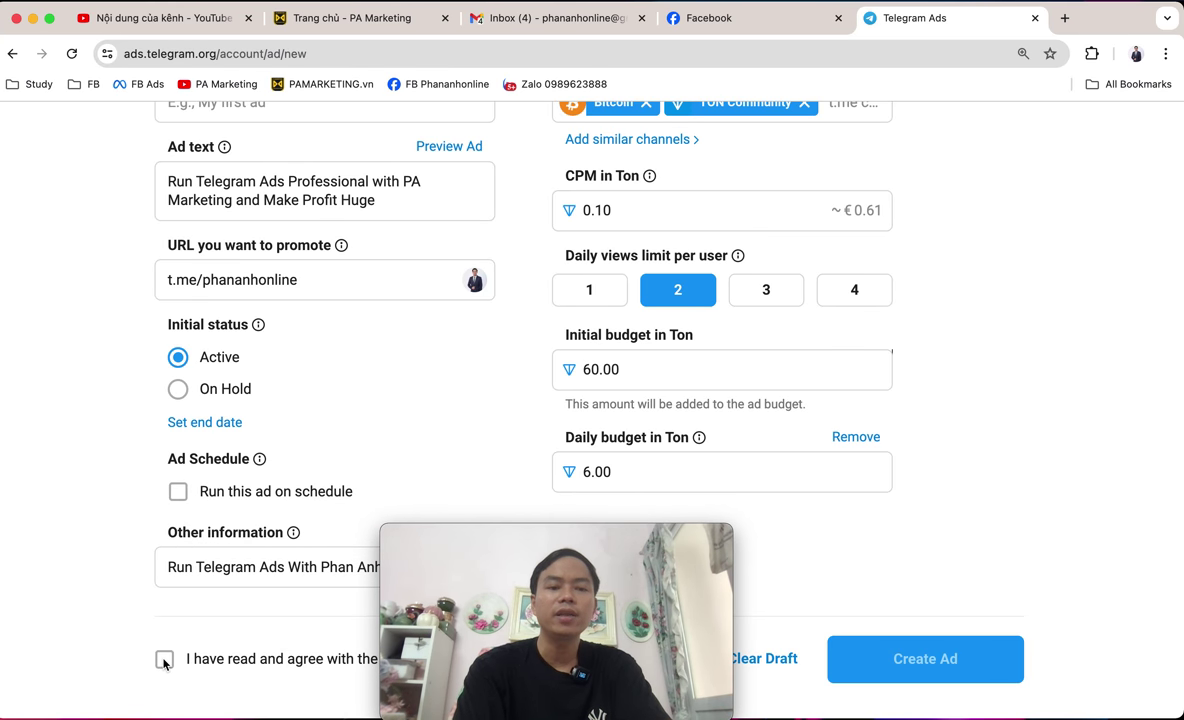
{"action": "left_click", "coordinate": [164, 660]}
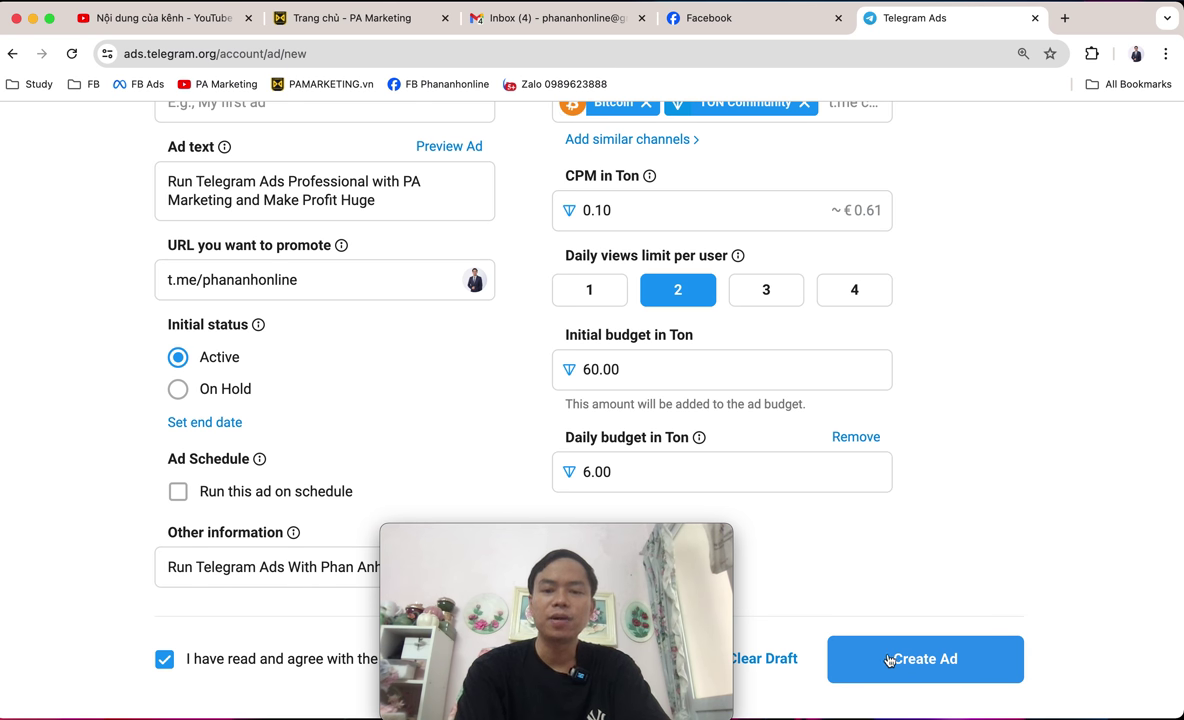
{"action": "scroll", "coordinate": [888, 660], "scroll_direction": "up", "scroll_amount": 1}
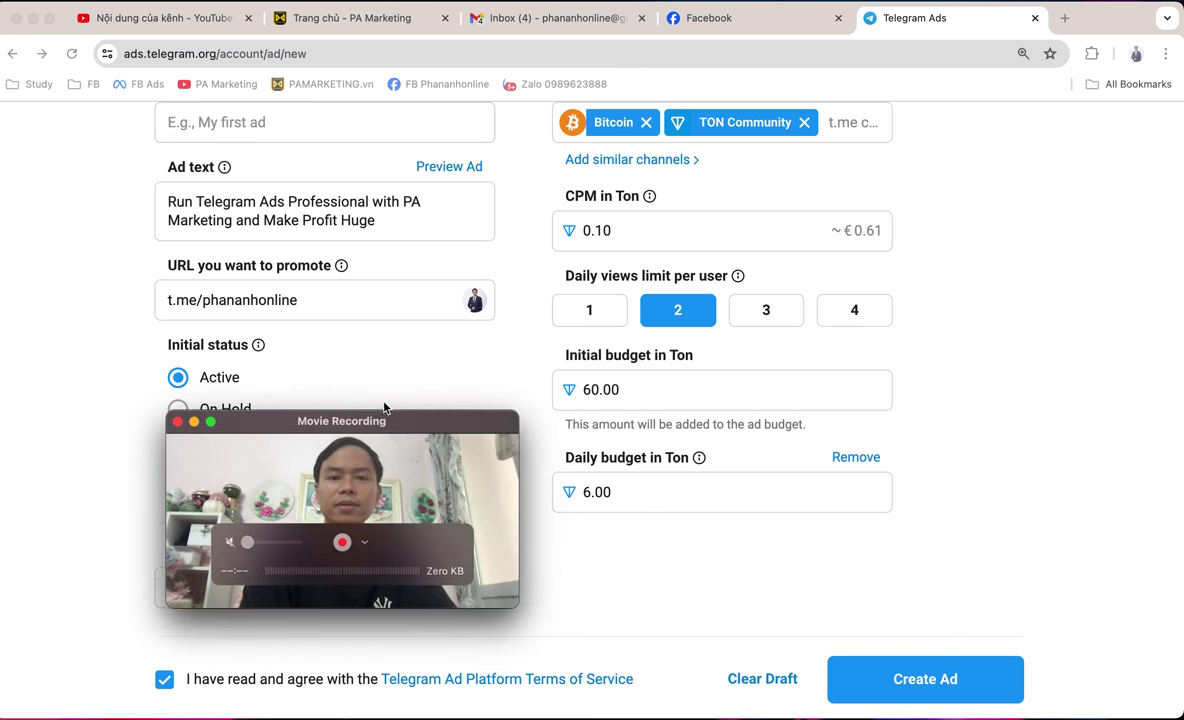
{"action": "scroll", "coordinate": [897, 425], "scroll_direction": "up", "scroll_amount": 5}
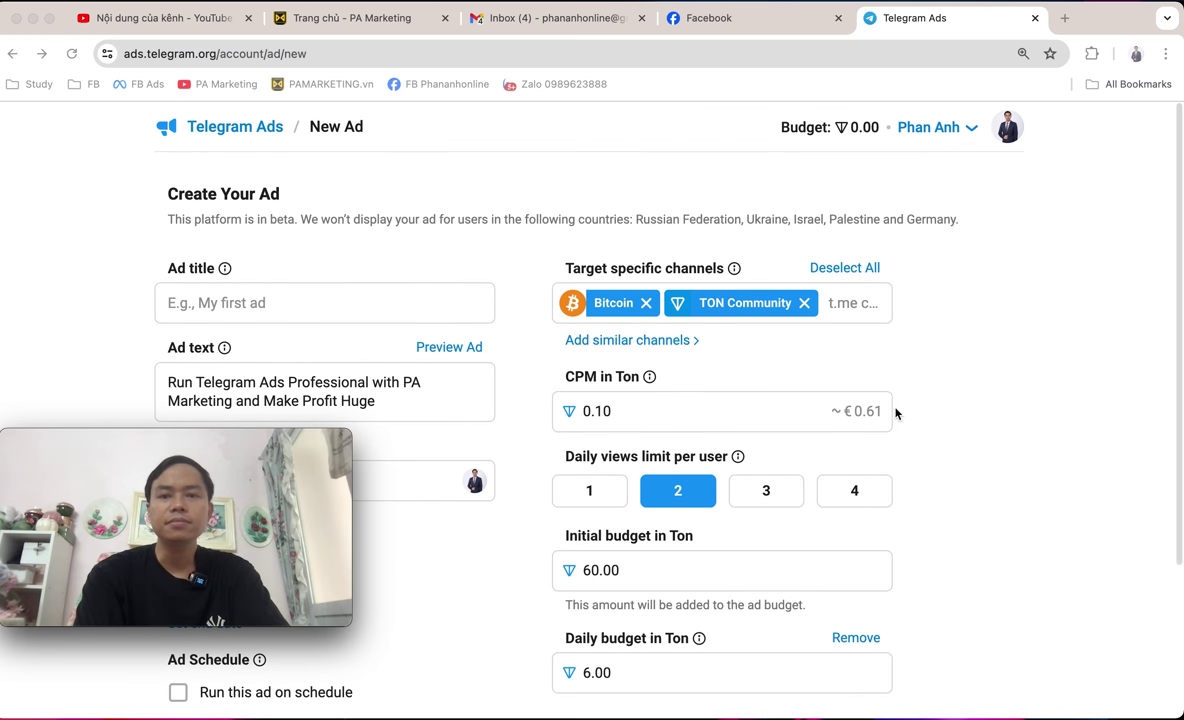
{"action": "left_click", "coordinate": [342, 312]}
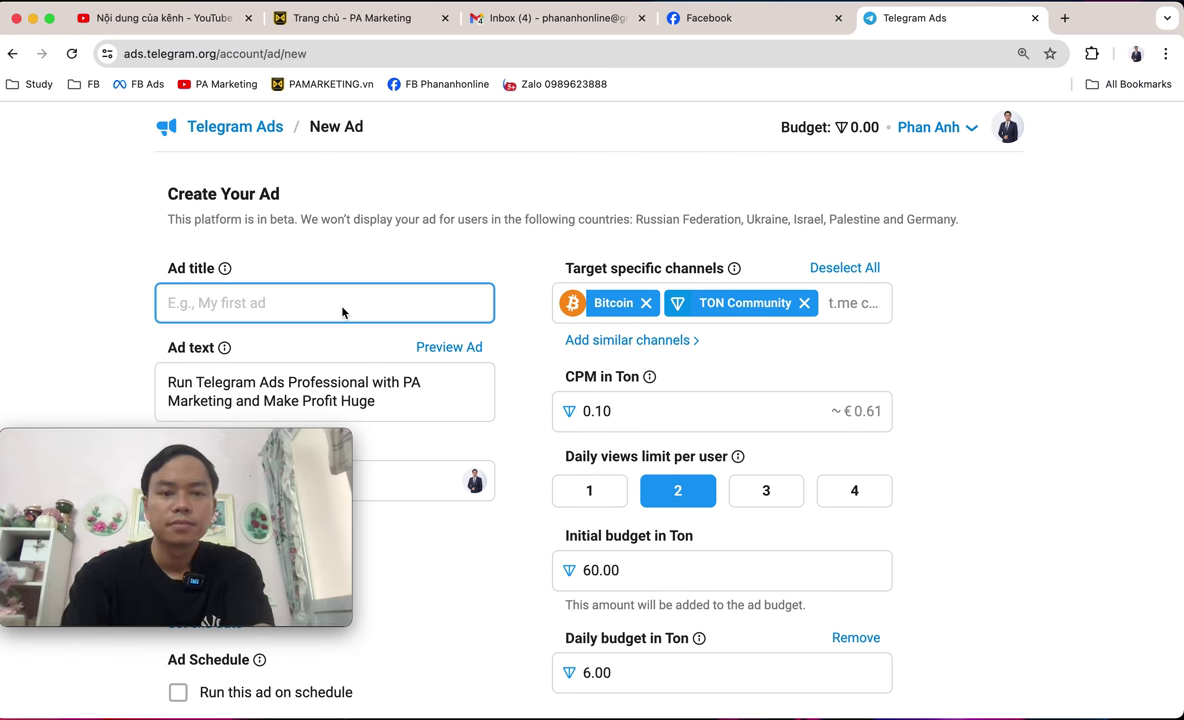
{"action": "type", "text": "Testing"}
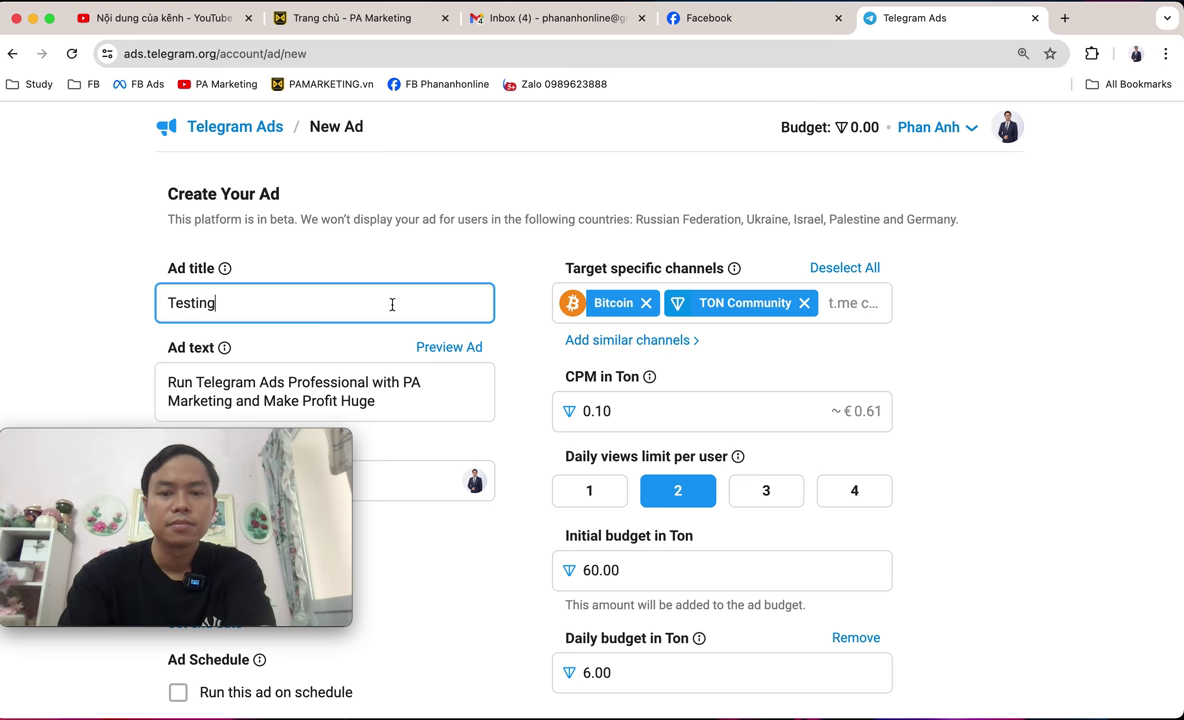
Attempt to create the ad, hit the low balance warning, and go to add funds.
{"action": "scroll", "coordinate": [821, 303], "scroll_direction": "down", "scroll_amount": 5}
{"action": "left_click", "coordinate": [943, 672]}
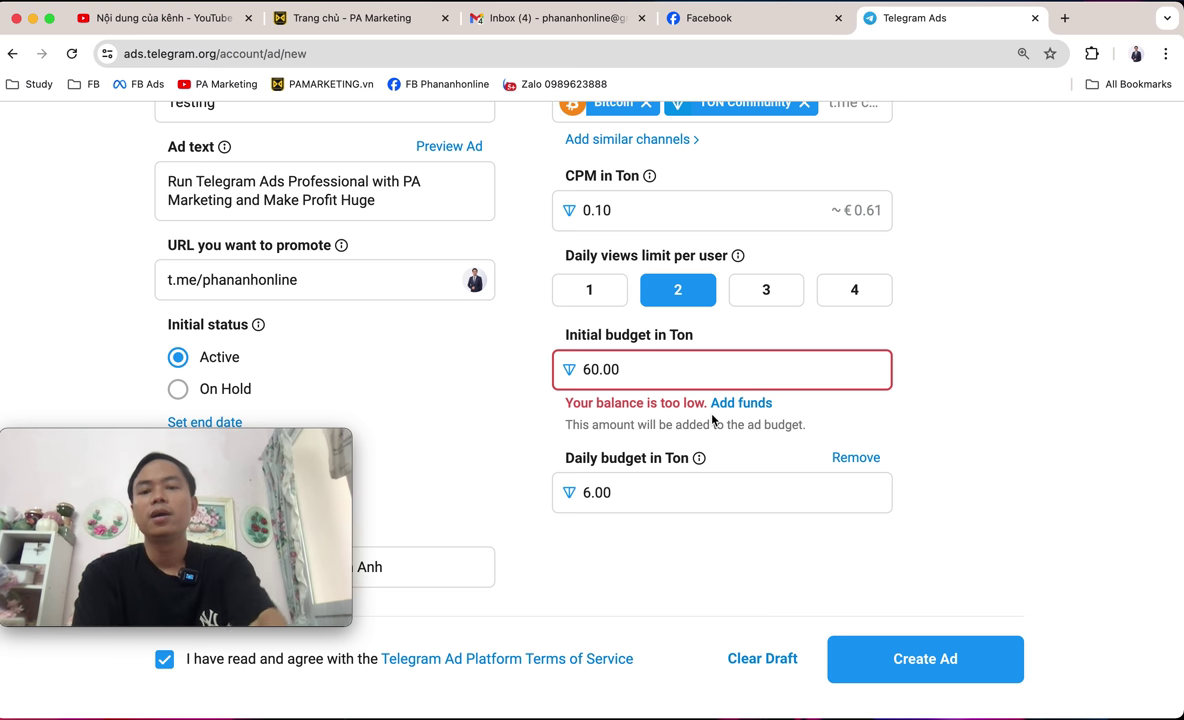
{"action": "left_click_drag", "start_coordinate": [566, 403], "coordinate": [703, 406]}
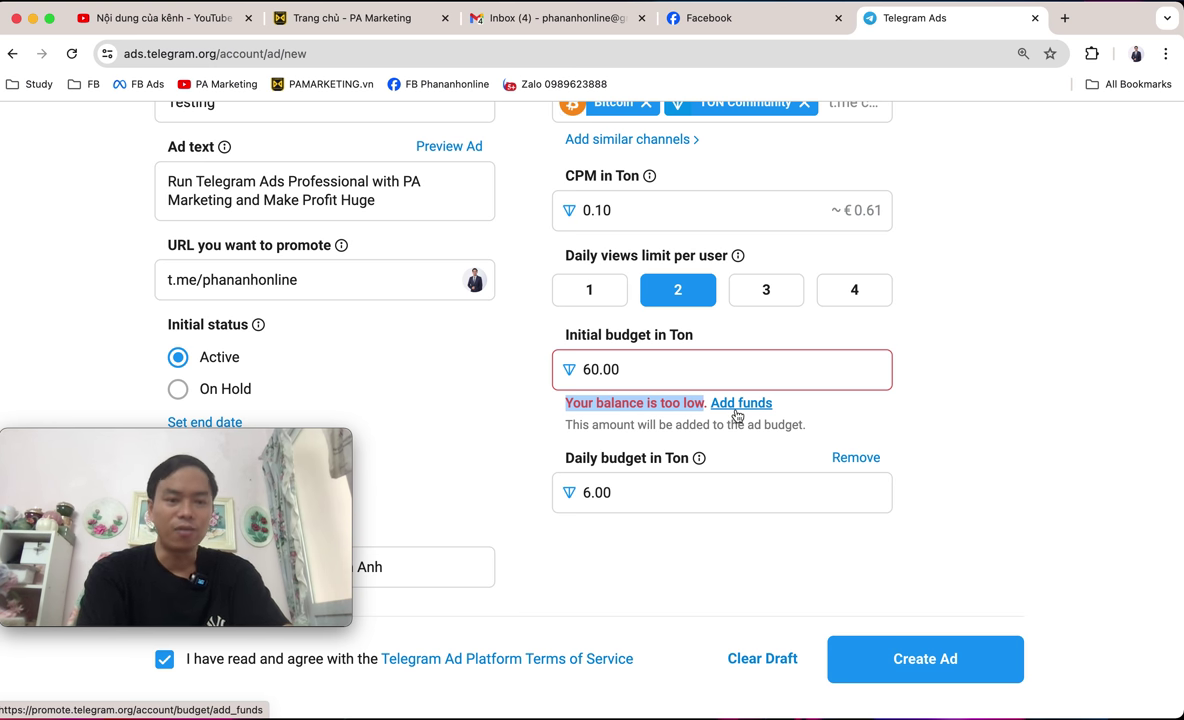
{"action": "left_click", "coordinate": [737, 413]}
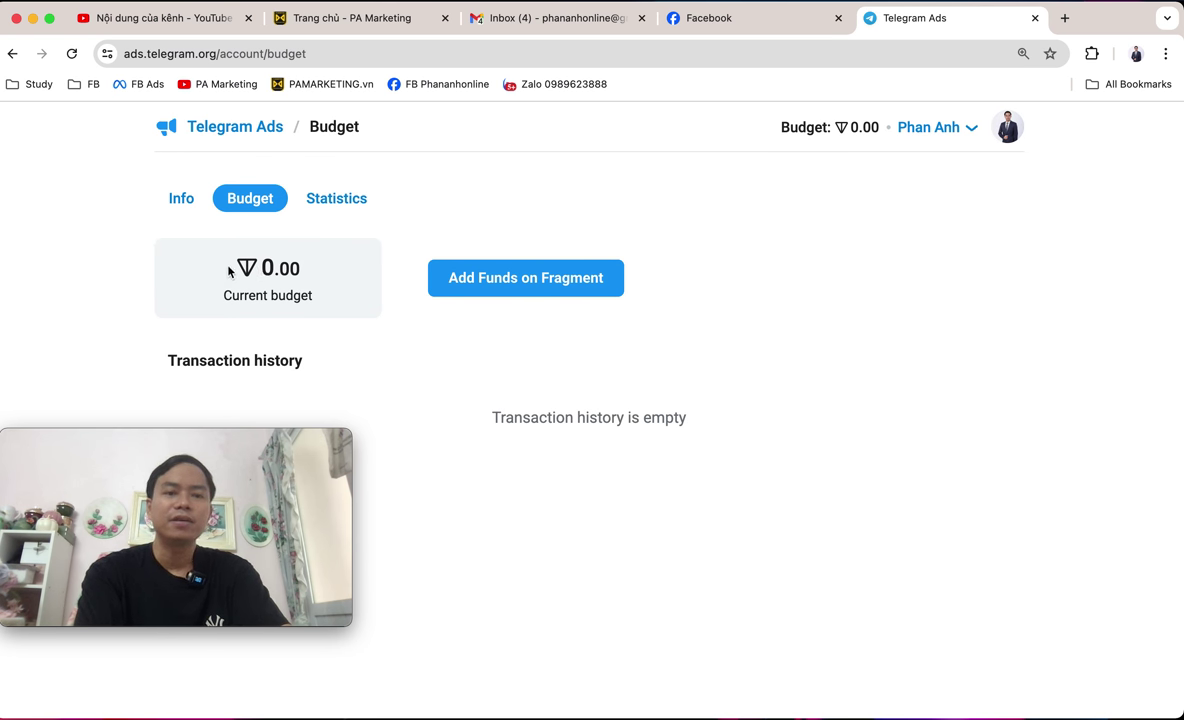
From the 0.00 Budget page, go to Add Funds on Fragment.
{"action": "left_click_drag", "start_coordinate": [226, 258], "coordinate": [316, 273]}
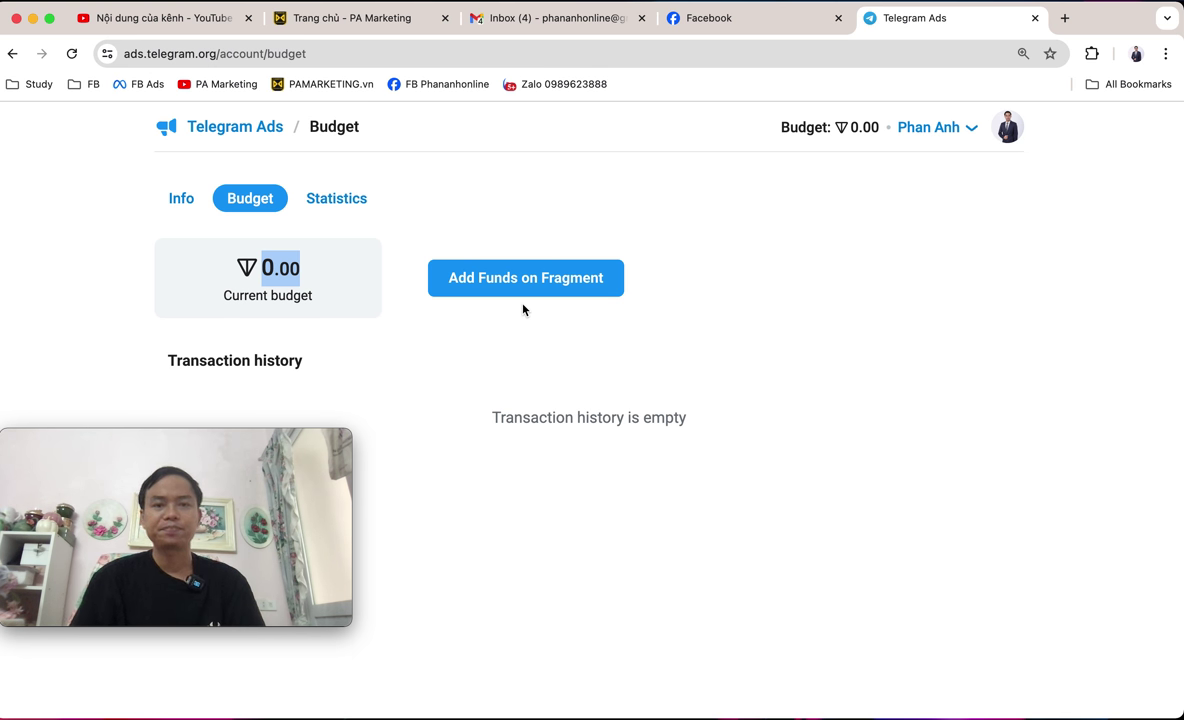
{"action": "left_click", "coordinate": [545, 278]}
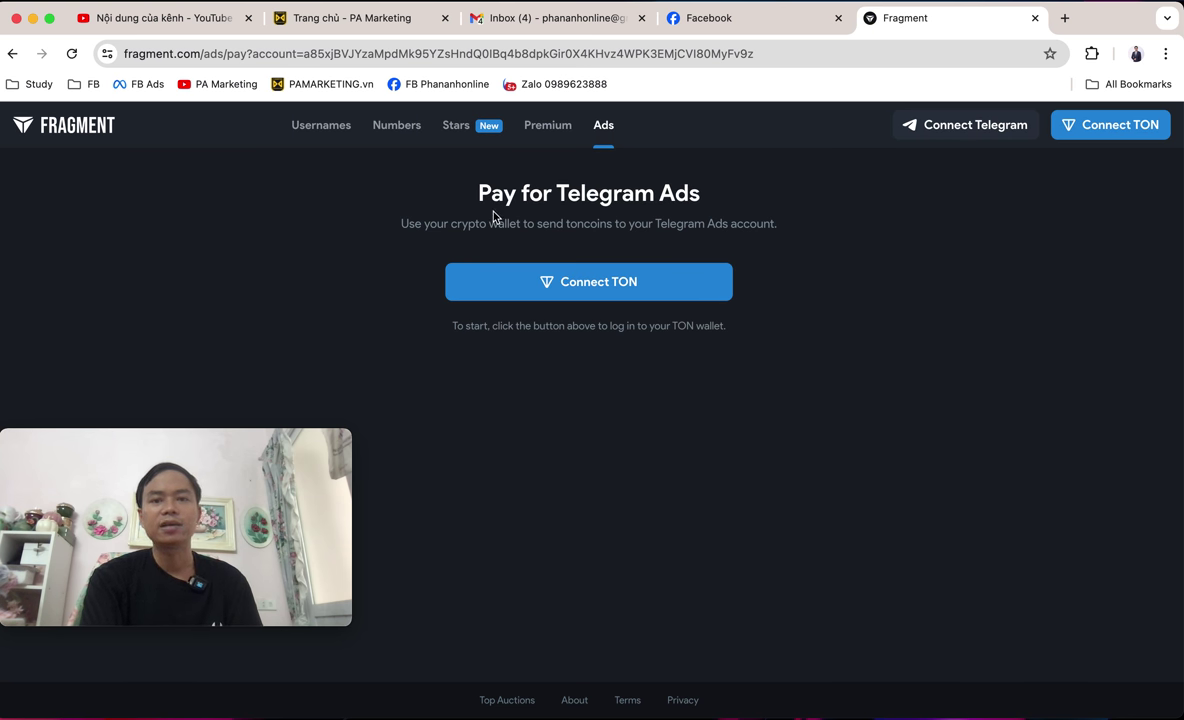
Try connecting a TON wallet, dismiss the prompt, and switch to Fragment's Premium page.
{"action": "left_click_drag", "start_coordinate": [474, 198], "coordinate": [724, 198]}
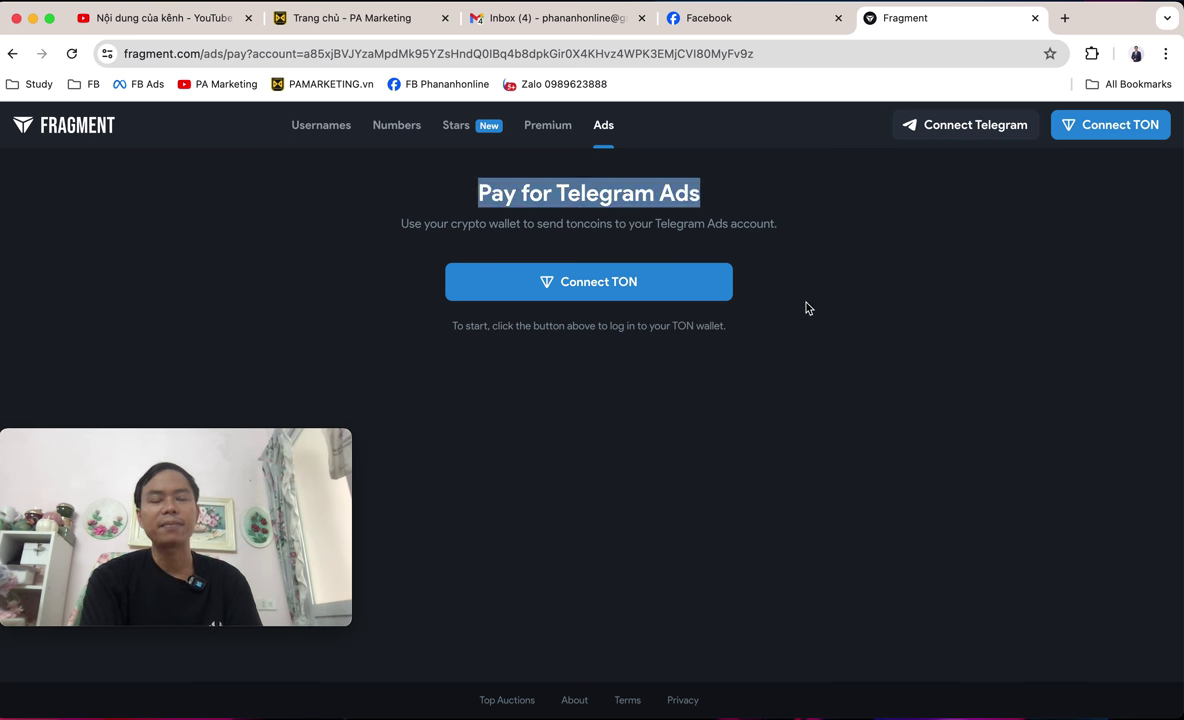
{"action": "left_click", "coordinate": [624, 294]}
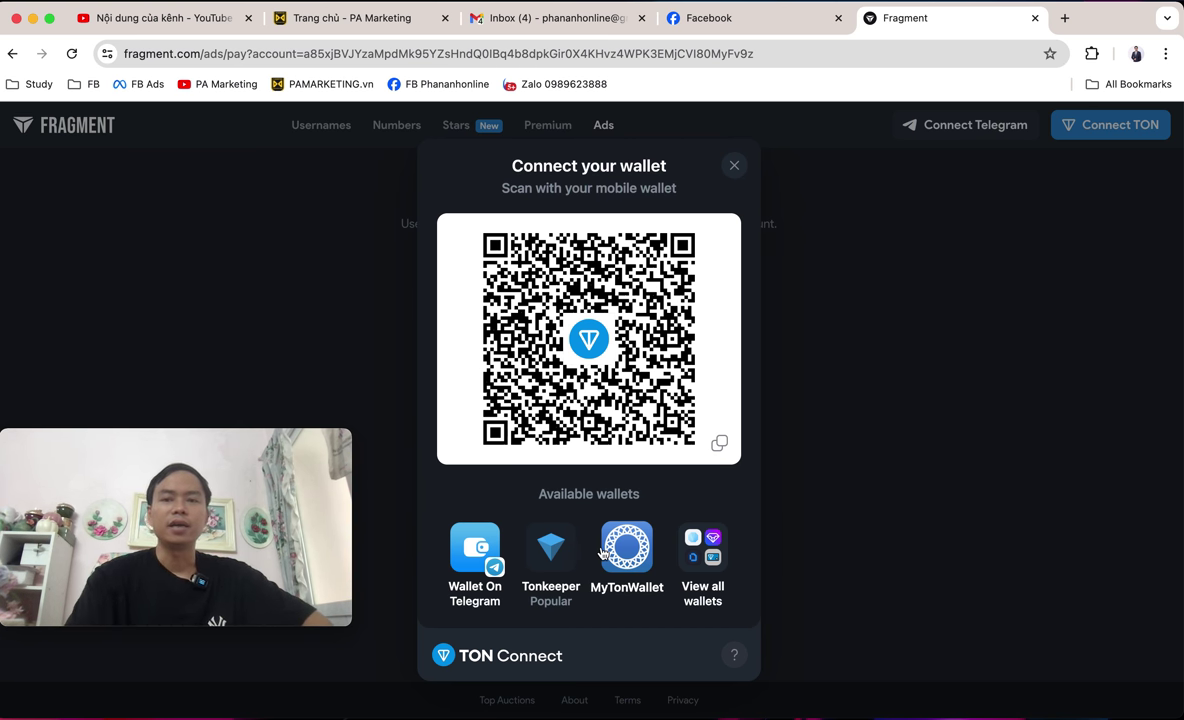
{"action": "left_click", "coordinate": [735, 162]}
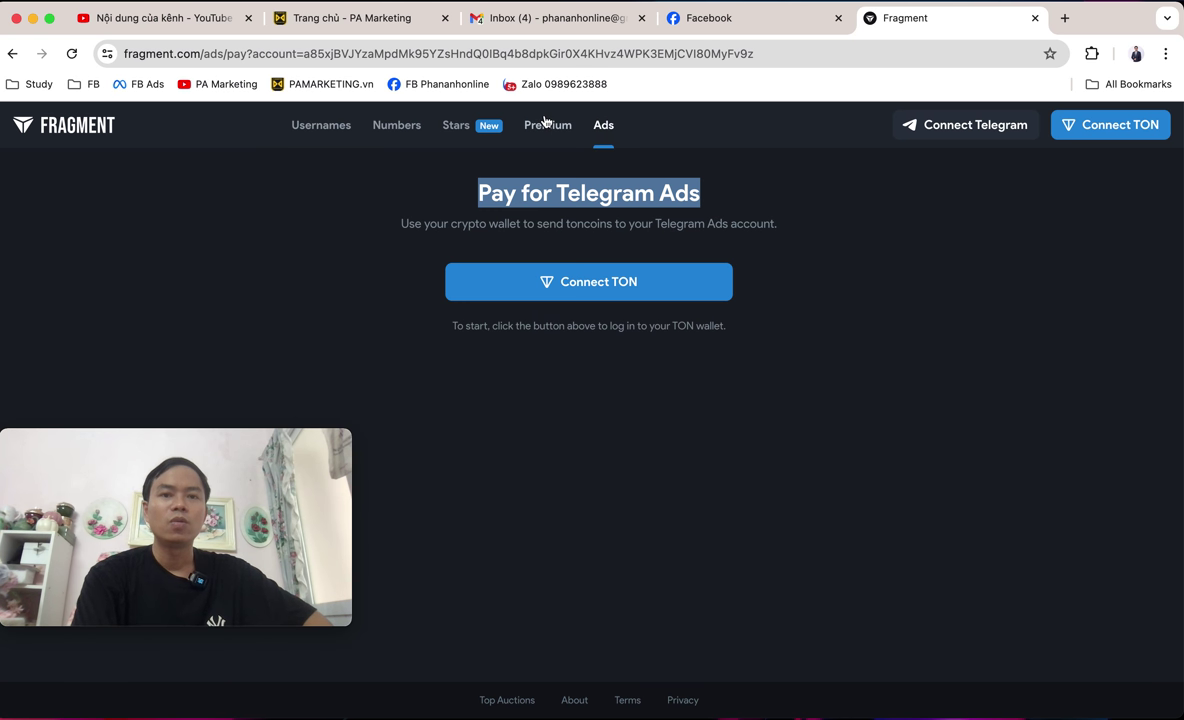
{"action": "left_click", "coordinate": [546, 123]}
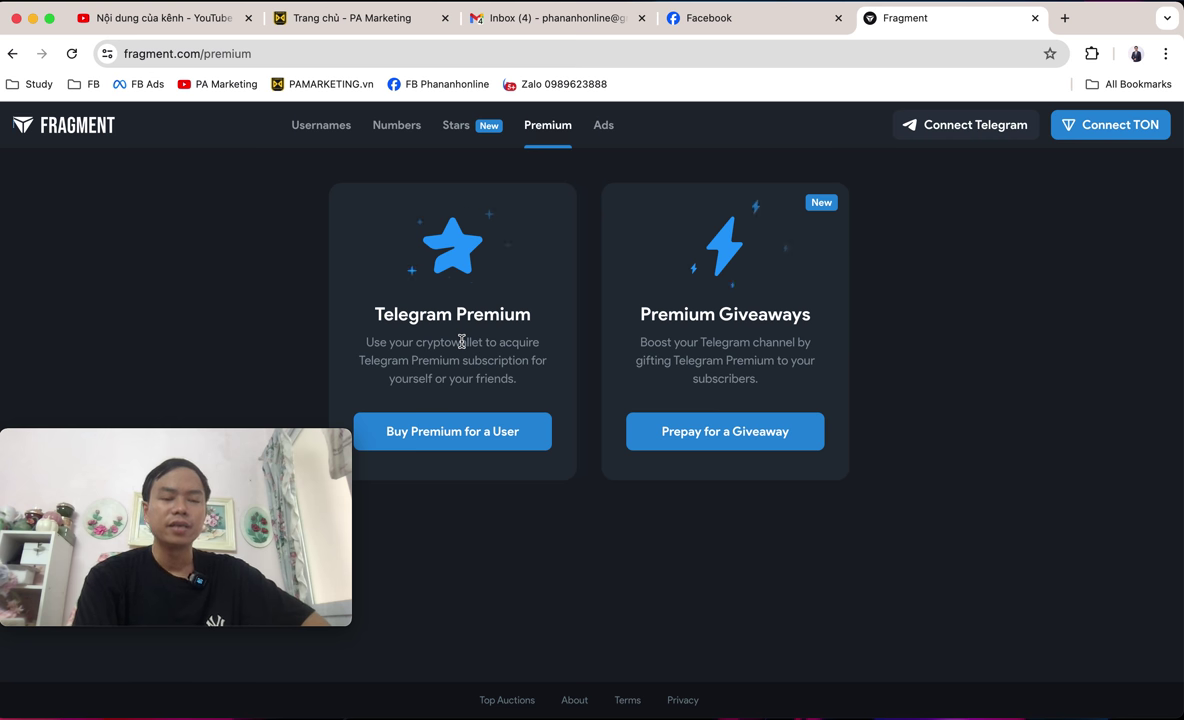
{"action": "left_click_drag", "start_coordinate": [373, 318], "coordinate": [521, 330]}
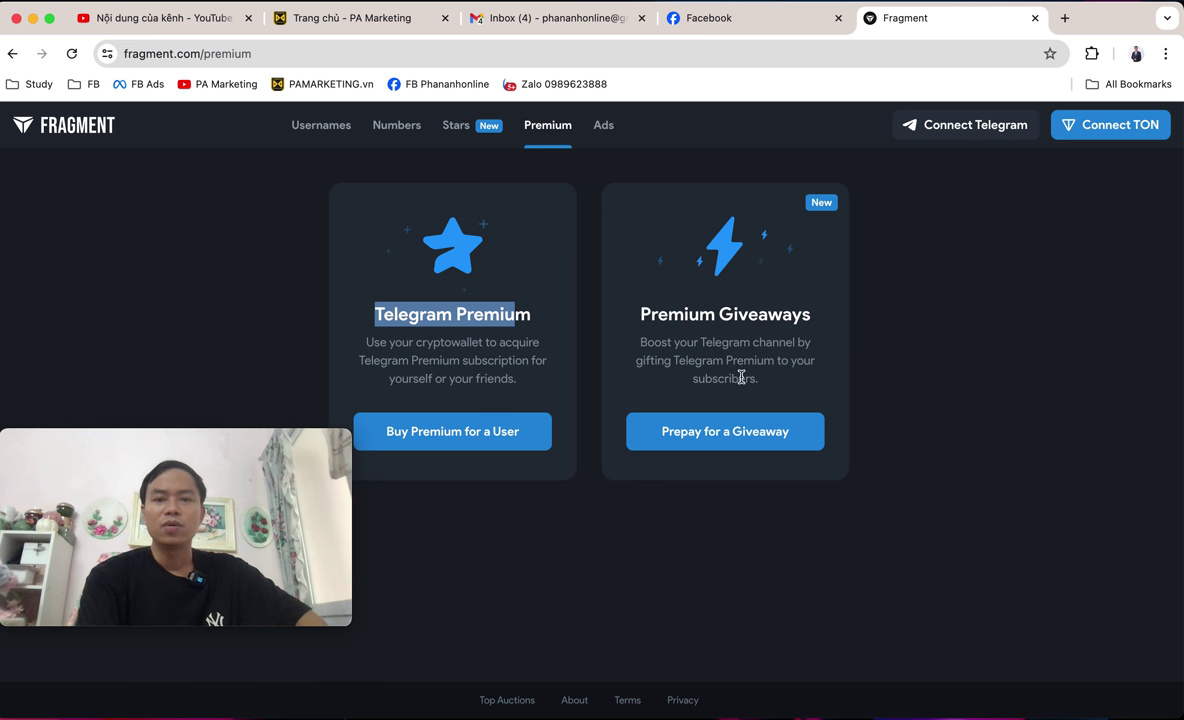
{"action": "left_click_drag", "start_coordinate": [645, 343], "coordinate": [788, 383]}
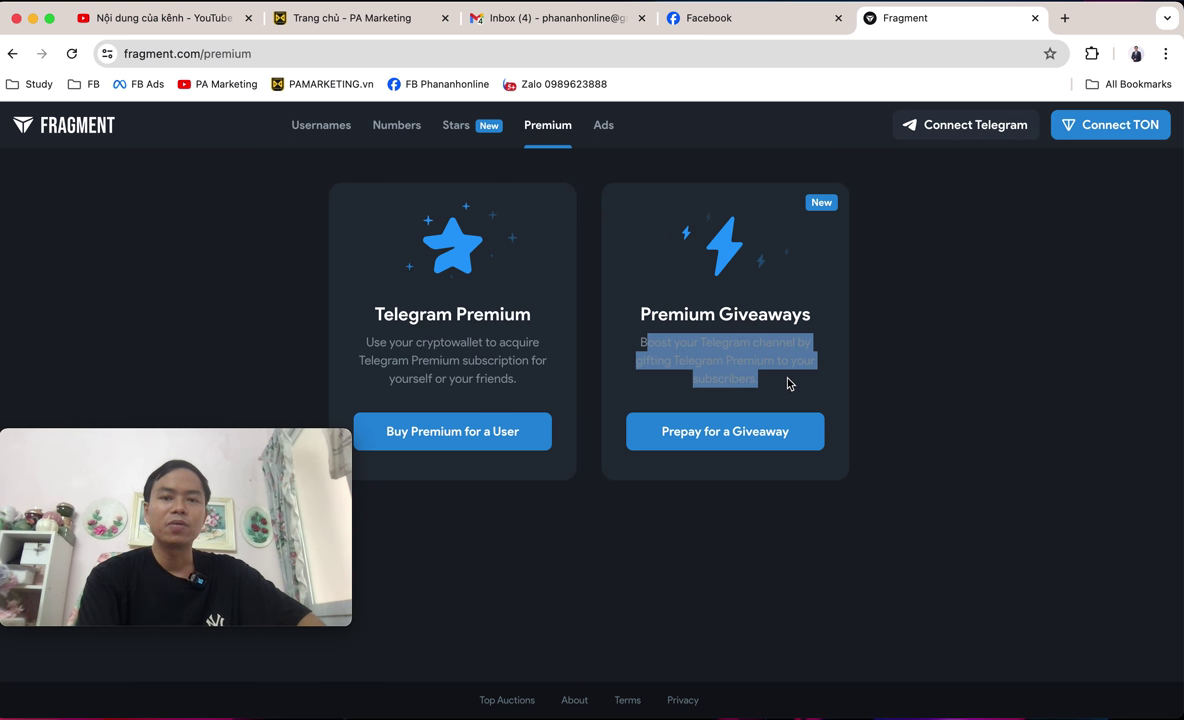
{"action": "left_click", "coordinate": [767, 360]}
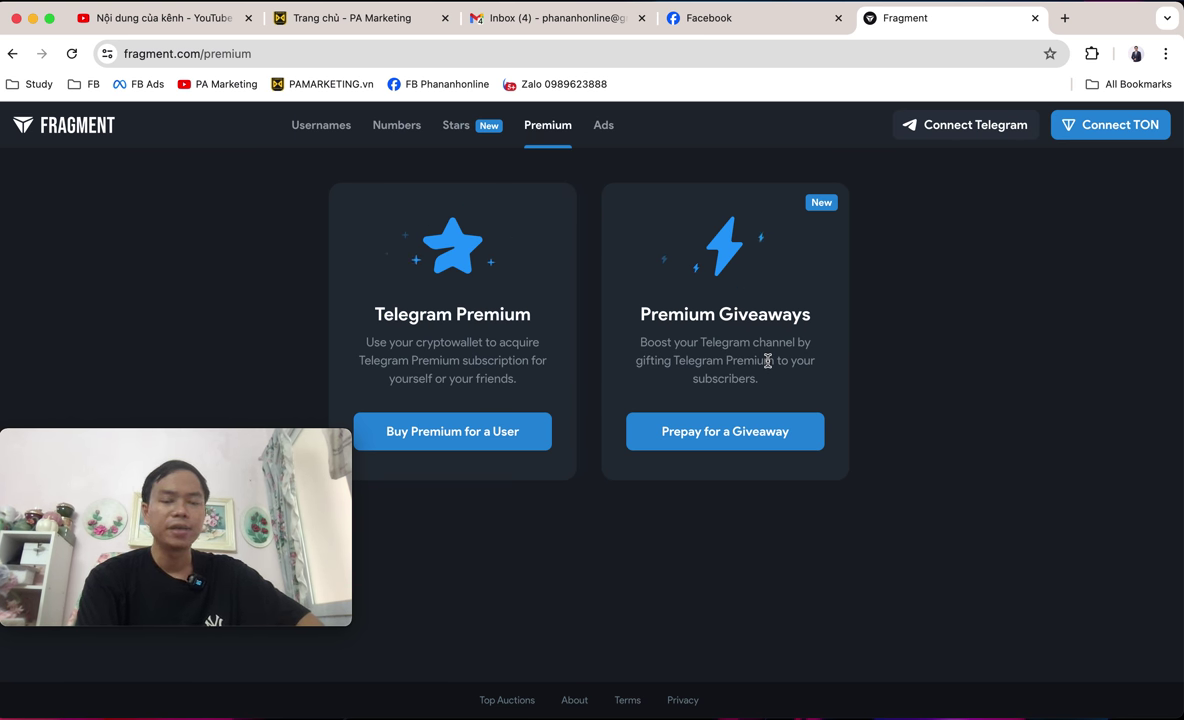